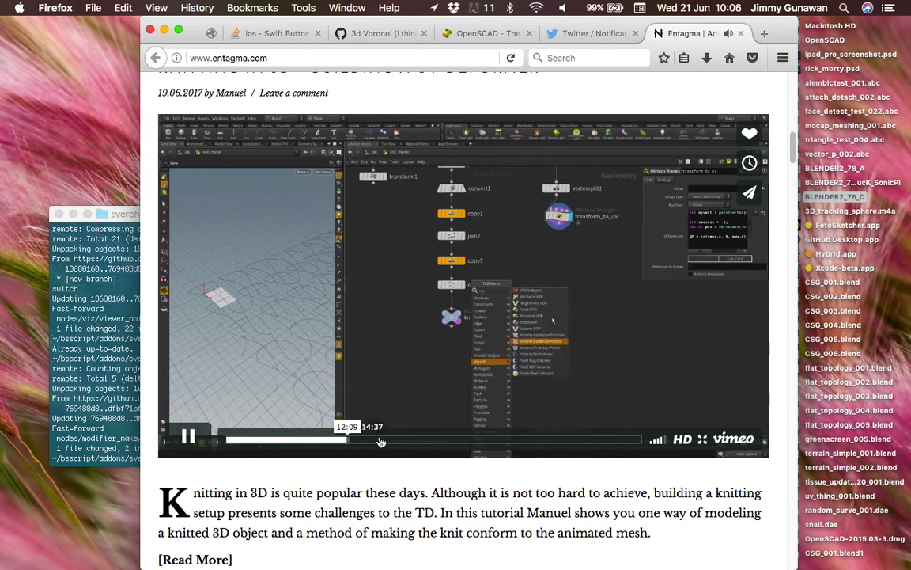
Skim the Entagma 3D knitting tutorial video by jumping to different points of its node setup.
{"action": "left_click", "coordinate": [452, 443]}
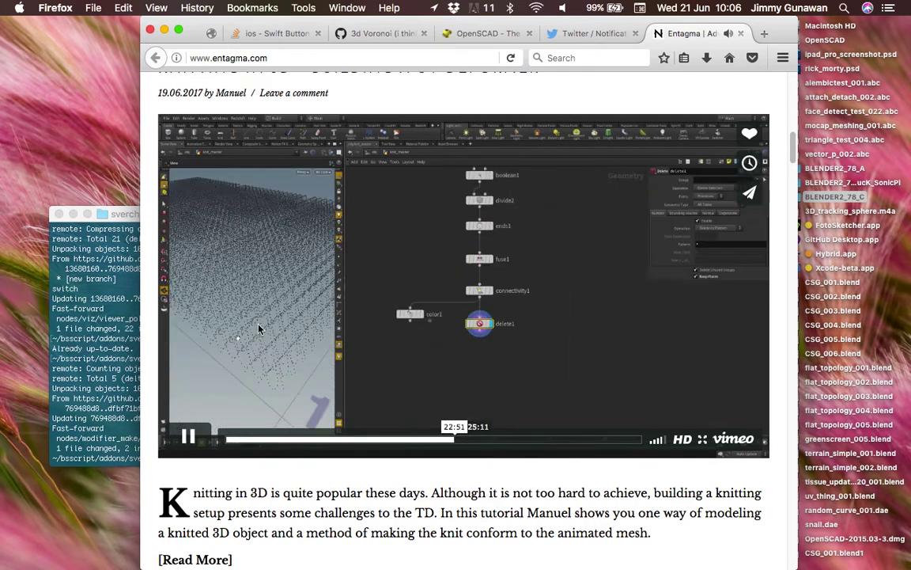
{"action": "left_click", "coordinate": [503, 440]}
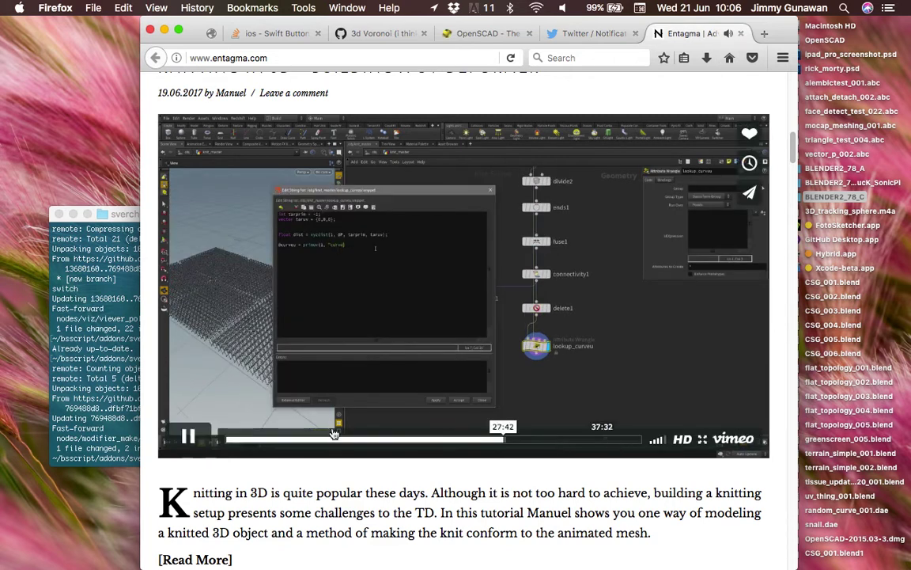
{"action": "left_click", "coordinate": [304, 440]}
{"action": "left_click", "coordinate": [397, 441]}
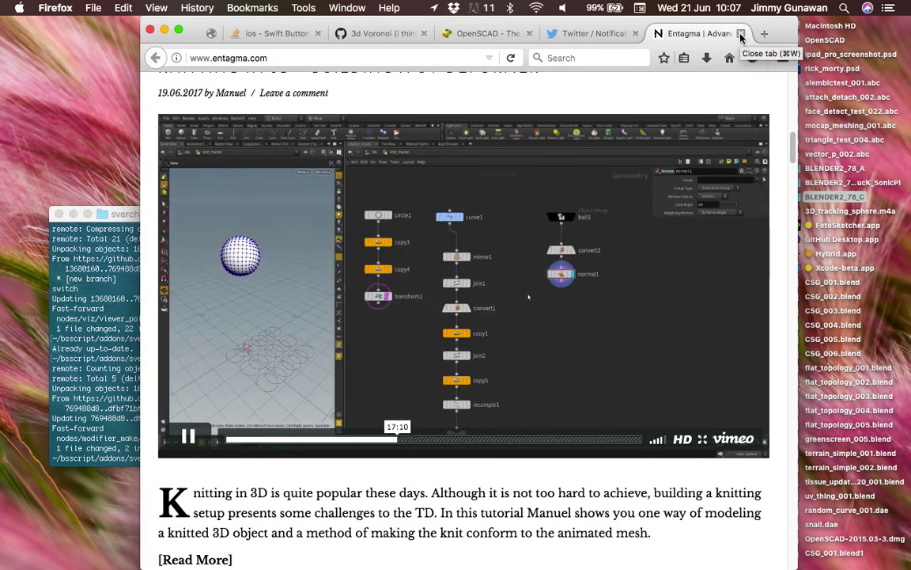
Quit Firefox and launch the blender executable from the MacOS folder inside blender.app.
{"action": "left_click", "coordinate": [61, 12]}
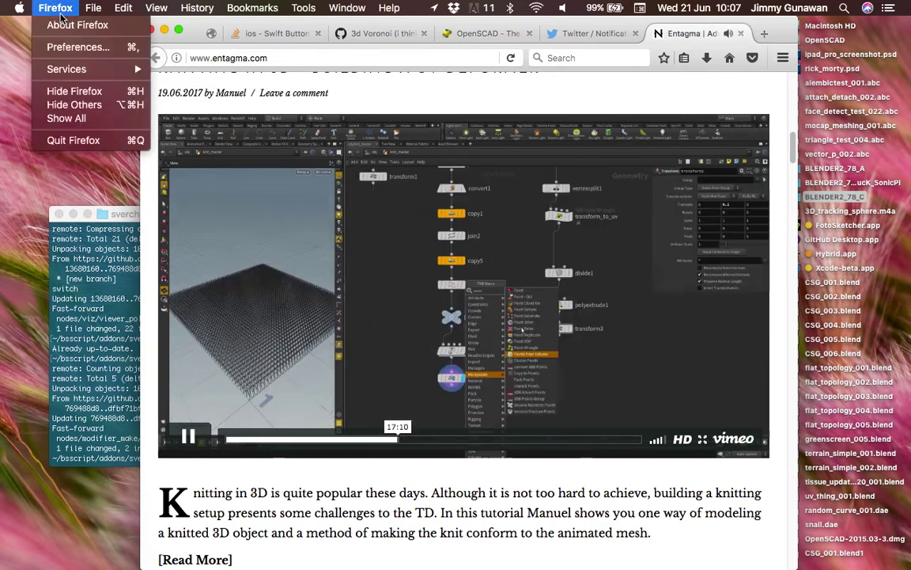
{"action": "left_click", "coordinate": [73, 140]}
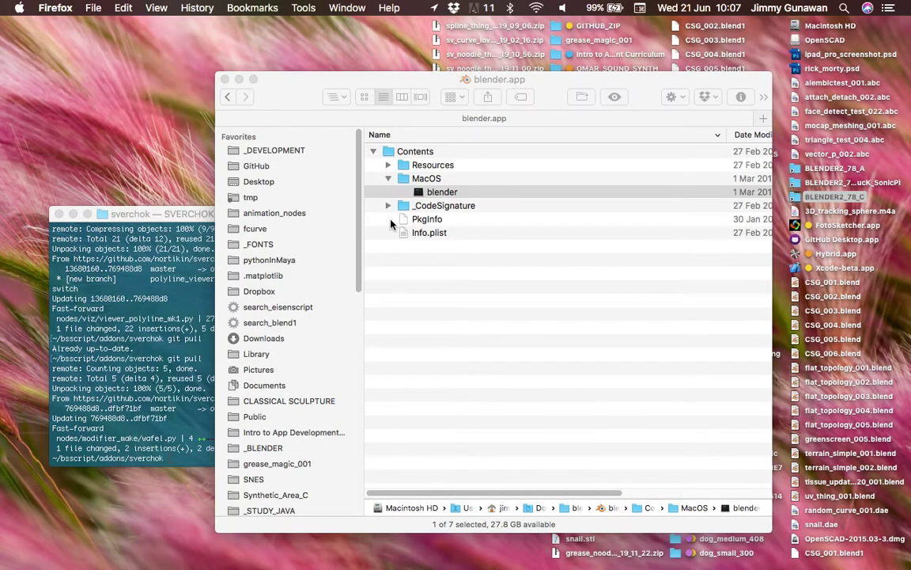
{"action": "left_click_drag", "start_coordinate": [421, 81], "coordinate": [432, 70]}
{"action": "left_click", "coordinate": [444, 183]}
{"action": "left_click", "coordinate": [452, 194]}
{"action": "left_click", "coordinate": [459, 182]}
{"action": "double_click", "coordinate": [459, 182]}
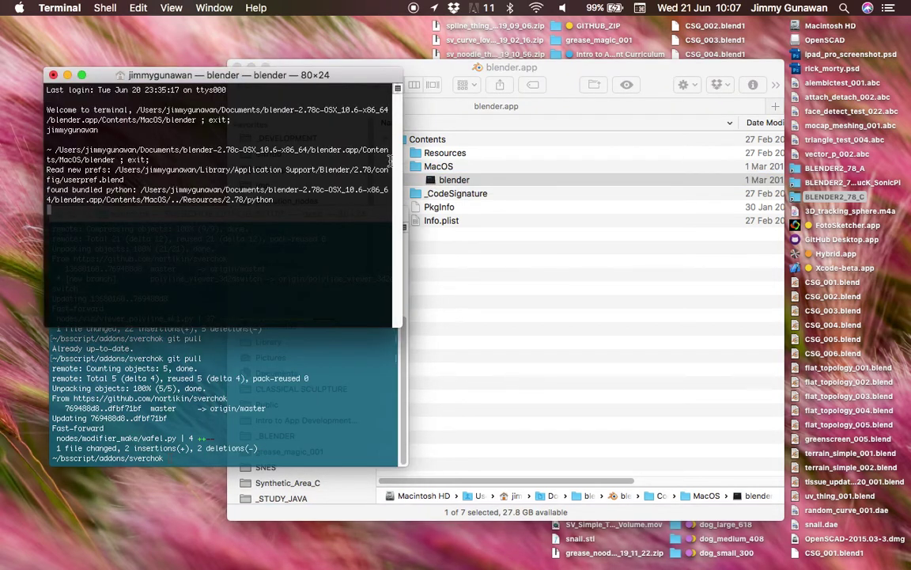
{"action": "left_click_drag", "start_coordinate": [254, 79], "coordinate": [493, 83]}
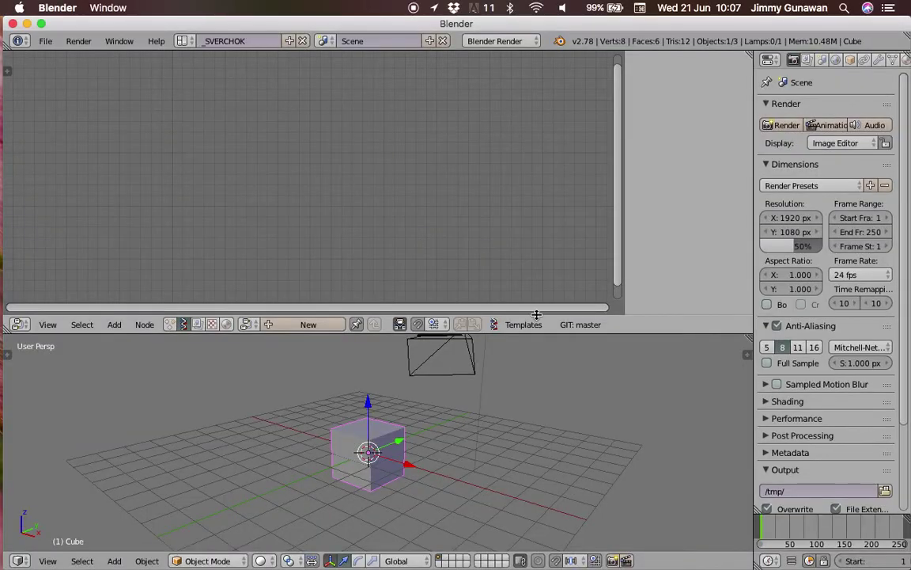
Create a new Sverchok node tree and add a UVtextures node to it.
{"action": "scroll", "coordinate": [552, 393], "scroll_direction": "down", "scroll_amount": 3}
{"action": "middle_click_drag", "start_coordinate": [426, 401], "coordinate": [535, 408]}
{"action": "middle_click_drag", "start_coordinate": [471, 386], "coordinate": [468, 392], "text": "shift"}
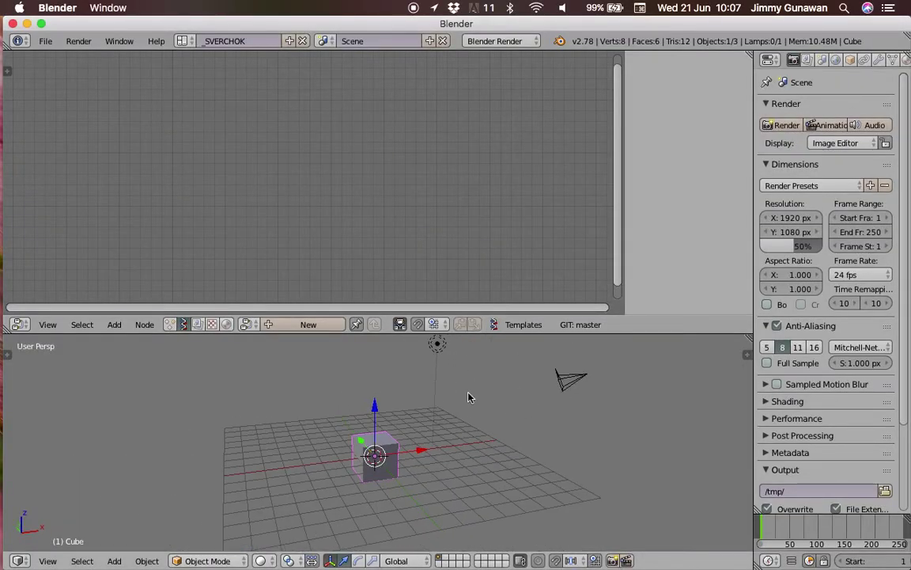
{"action": "left_click", "coordinate": [308, 324]}
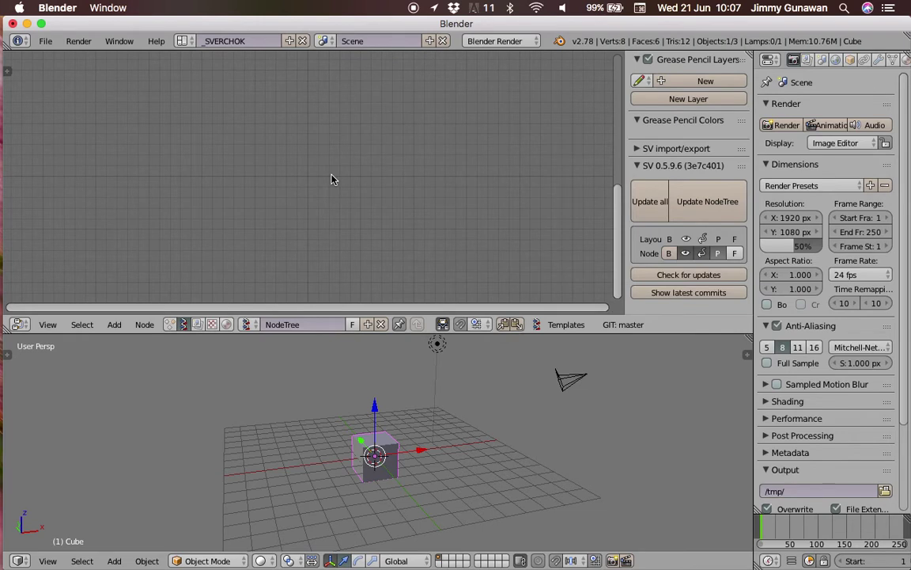
{"action": "key", "text": "alt+space"}
{"action": "type", "text": "uv"}
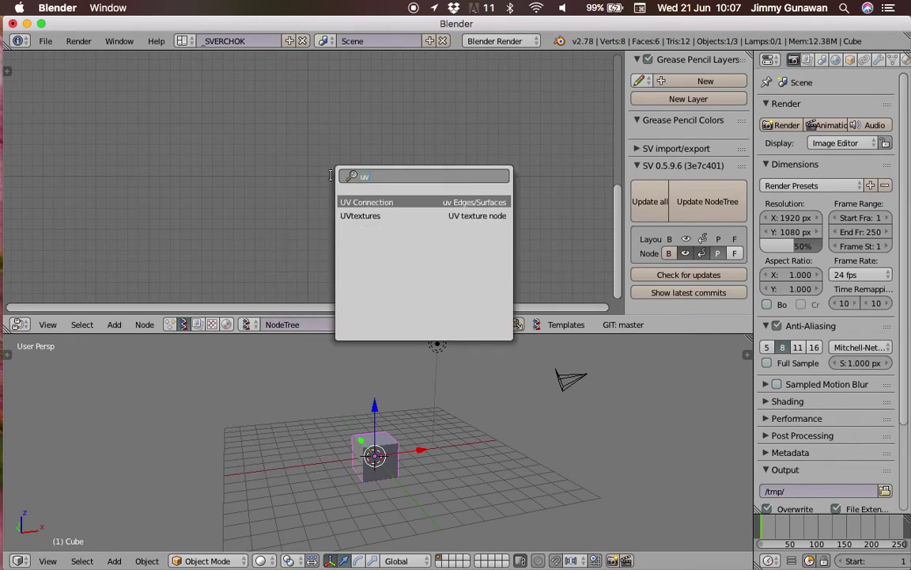
{"action": "key", "text": "Down"}
{"action": "key", "text": "Return"}
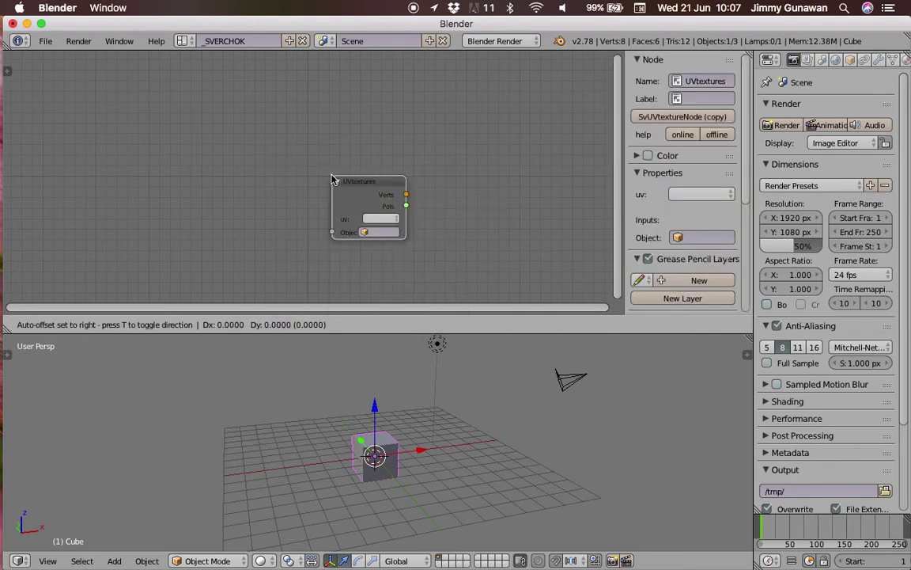
{"action": "left_click", "coordinate": [166, 120]}
{"action": "key", "text": "alt+space"}
{"action": "key", "text": "BackSpace"}
{"action": "type", "text": "adap"}
{"action": "key", "text": "Down"}
{"action": "key", "text": "Up"}
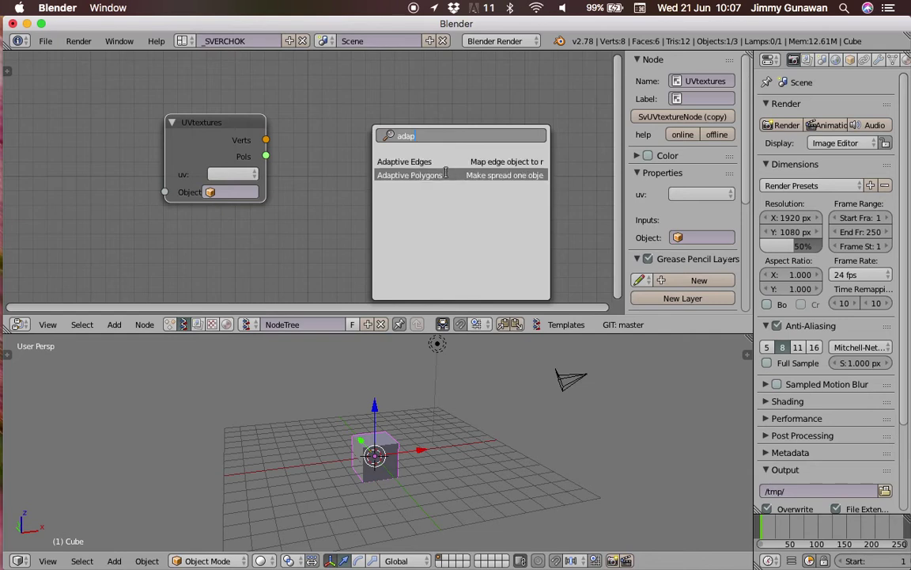
{"action": "key", "text": "Escape"}
Collapse the node editor's properties sidebar to give the node canvas more width.
{"action": "middle_click_drag", "start_coordinate": [477, 123], "coordinate": [522, 141]}
{"action": "left_click_drag", "start_coordinate": [625, 125], "coordinate": [772, 133]}
{"action": "middle_click_drag", "start_coordinate": [446, 212], "coordinate": [445, 211]}
{"action": "middle_click_drag", "start_coordinate": [477, 407], "coordinate": [492, 424]}
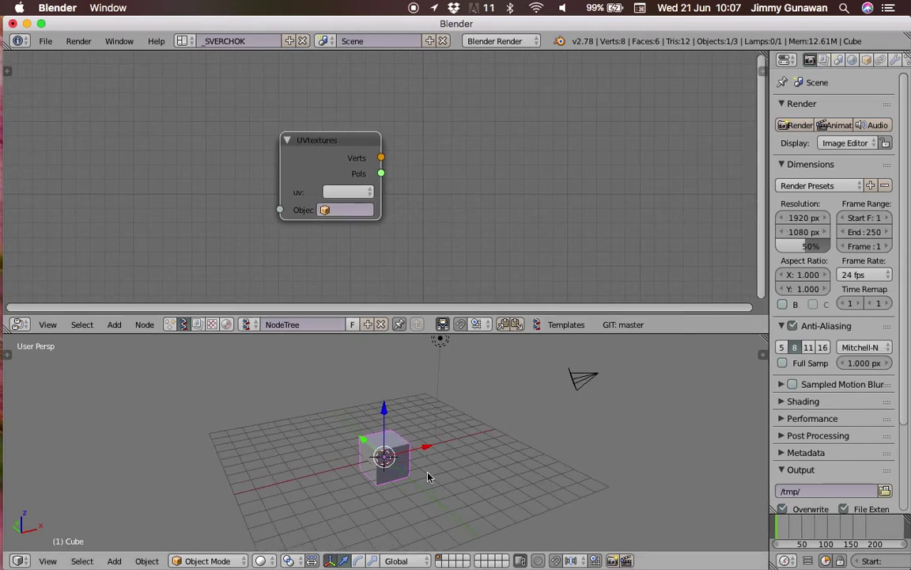
{"action": "scroll", "coordinate": [410, 277], "scroll_direction": "up", "scroll_amount": 2}
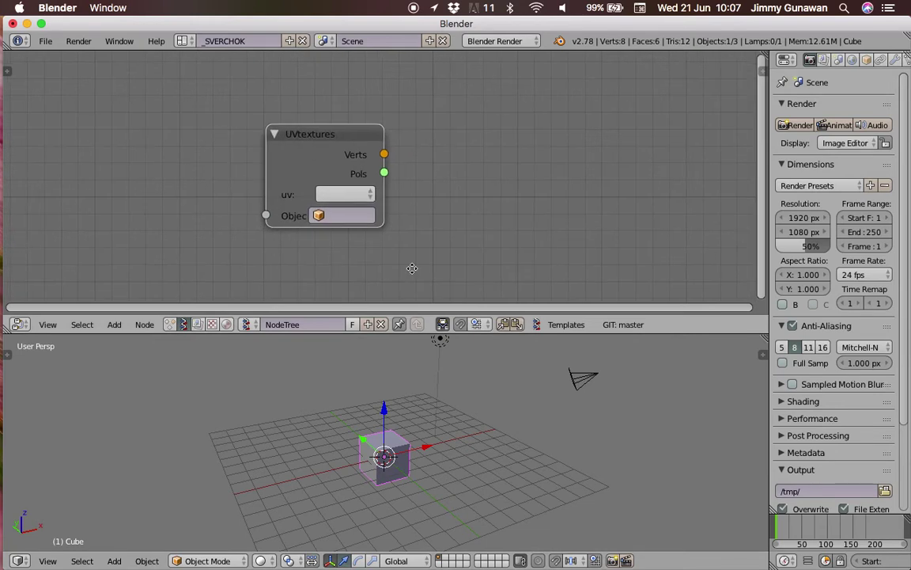
{"action": "scroll", "coordinate": [479, 413], "scroll_direction": "down", "scroll_amount": 3}
{"action": "scroll", "coordinate": [399, 250], "scroll_direction": "up", "scroll_amount": 1}
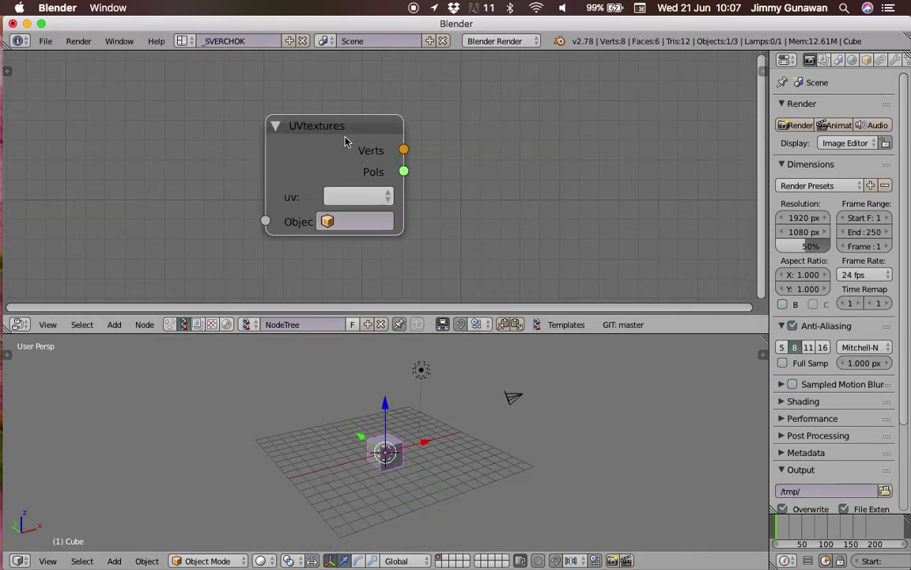
Widen and reposition the UVtextures node, and make the 3D view slightly taller.
{"action": "left_click_drag", "start_coordinate": [417, 135], "coordinate": [440, 135]}
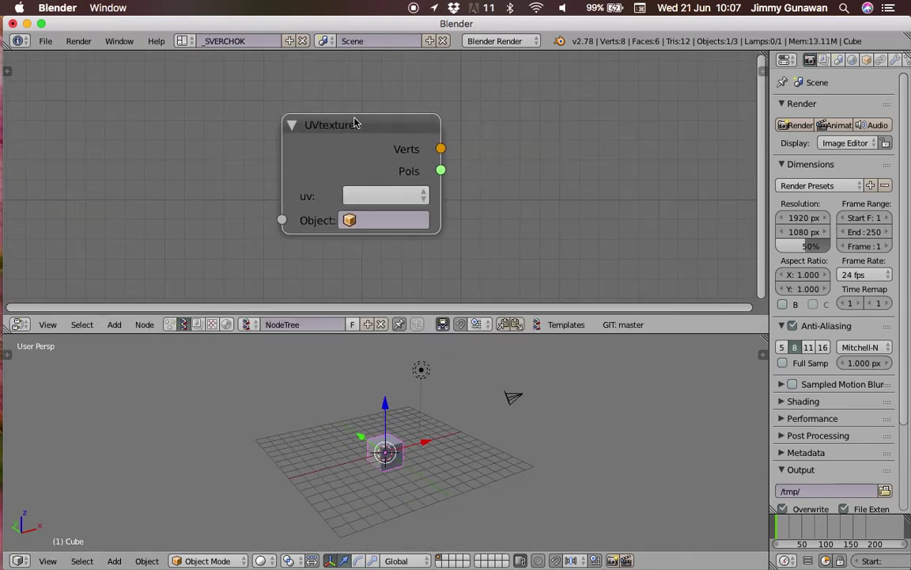
{"action": "left_click_drag", "start_coordinate": [367, 151], "coordinate": [343, 133]}
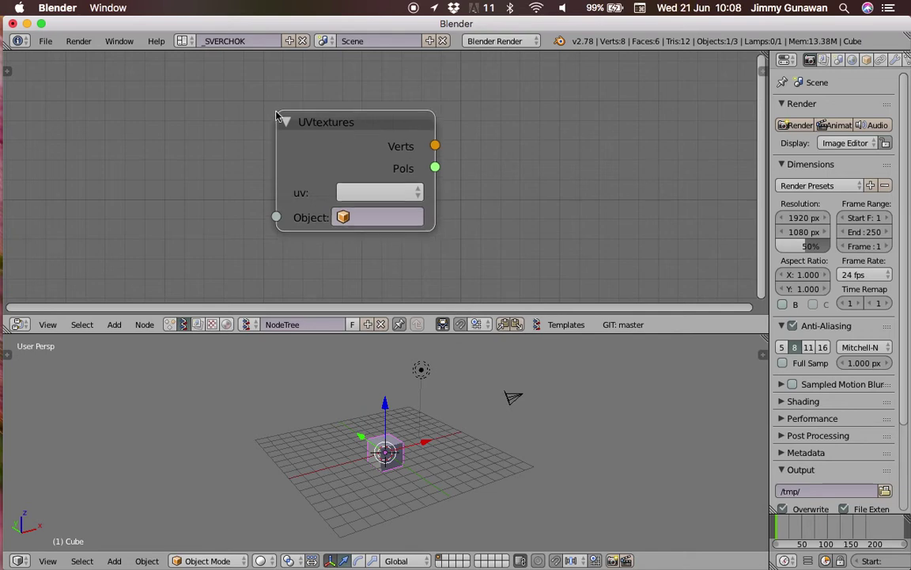
{"action": "left_click_drag", "start_coordinate": [388, 334], "coordinate": [387, 313]}
{"action": "scroll", "coordinate": [379, 232], "scroll_direction": "up", "scroll_amount": 1}
{"action": "scroll", "coordinate": [371, 356], "scroll_direction": "up", "scroll_amount": 3}
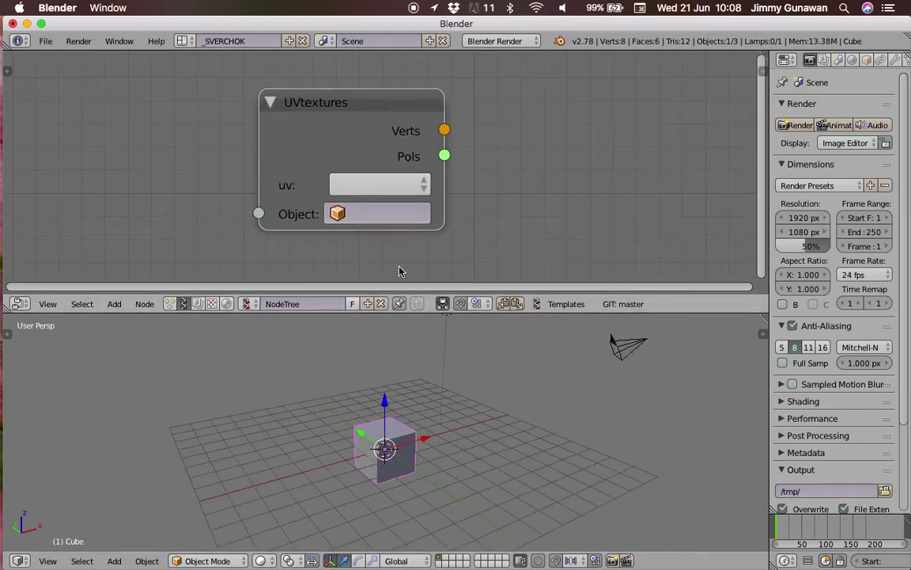
Delete the default camera and lamp from the scene, keeping the cube.
{"action": "middle_click_drag", "start_coordinate": [313, 384], "coordinate": [427, 368]}
{"action": "right_click", "coordinate": [427, 363]}
{"action": "right_click", "coordinate": [504, 388]}
{"action": "key", "text": "Delete"}
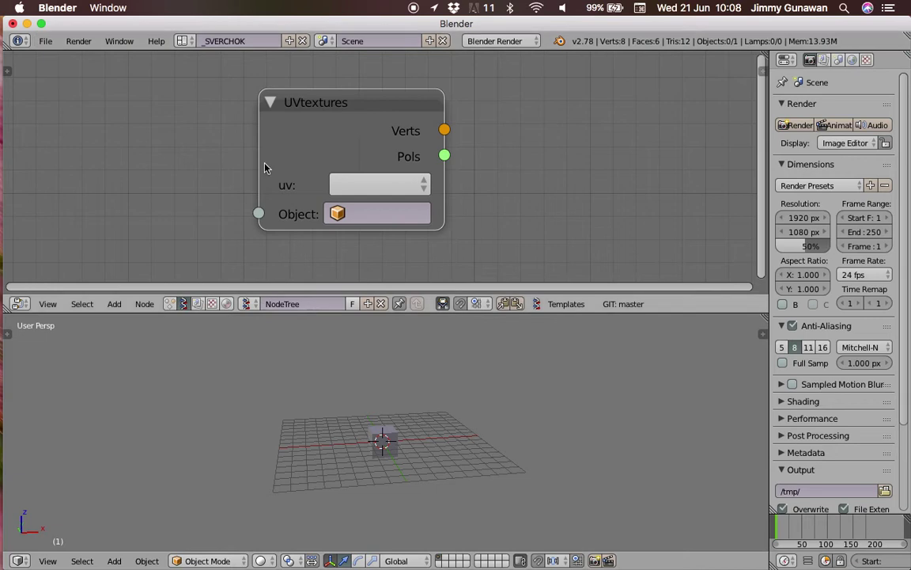
Split the 3D view into two side-by-side areas and expand the Blender window to full screen.
{"action": "left_click_drag", "start_coordinate": [764, 318], "coordinate": [382, 356]}
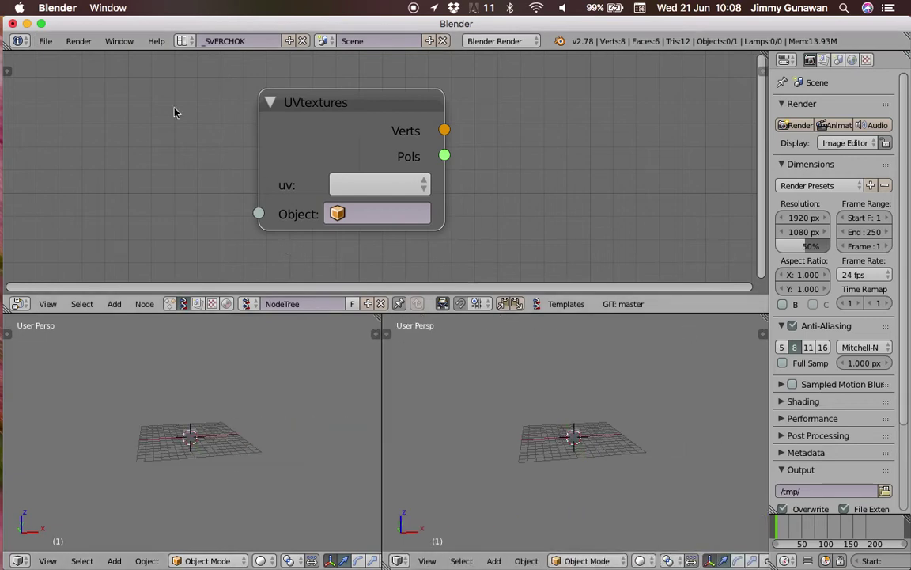
{"action": "left_click", "coordinate": [43, 25]}
{"action": "scroll", "coordinate": [190, 435], "scroll_direction": "up", "scroll_amount": 5}
Select the cube and switch the second 3D view to the UV/Image Editor.
{"action": "right_click", "coordinate": [193, 436]}
{"action": "middle_click_drag", "start_coordinate": [233, 433], "coordinate": [265, 418]}
{"action": "scroll", "coordinate": [490, 452], "scroll_direction": "up", "scroll_amount": 2}
{"action": "scroll", "coordinate": [534, 442], "scroll_direction": "up", "scroll_amount": 4}
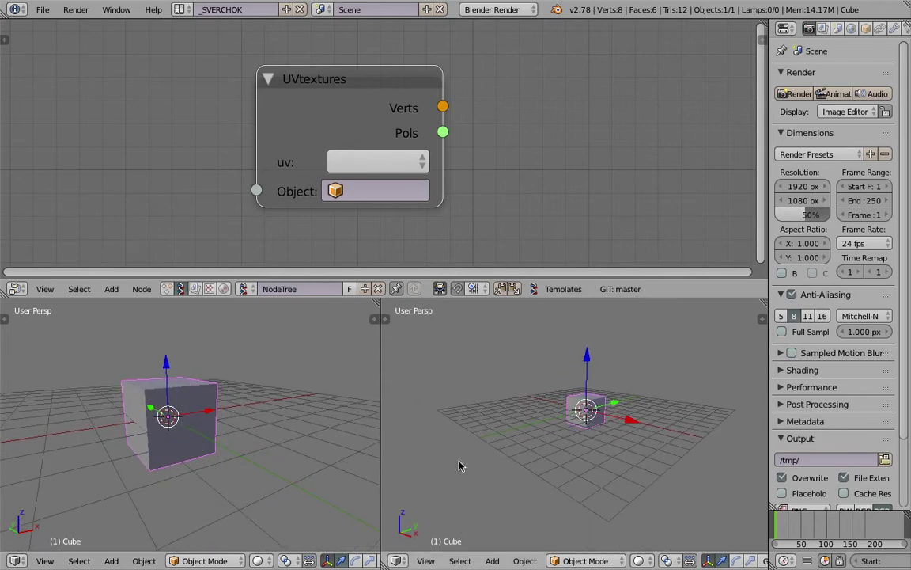
{"action": "left_click", "coordinate": [395, 561]}
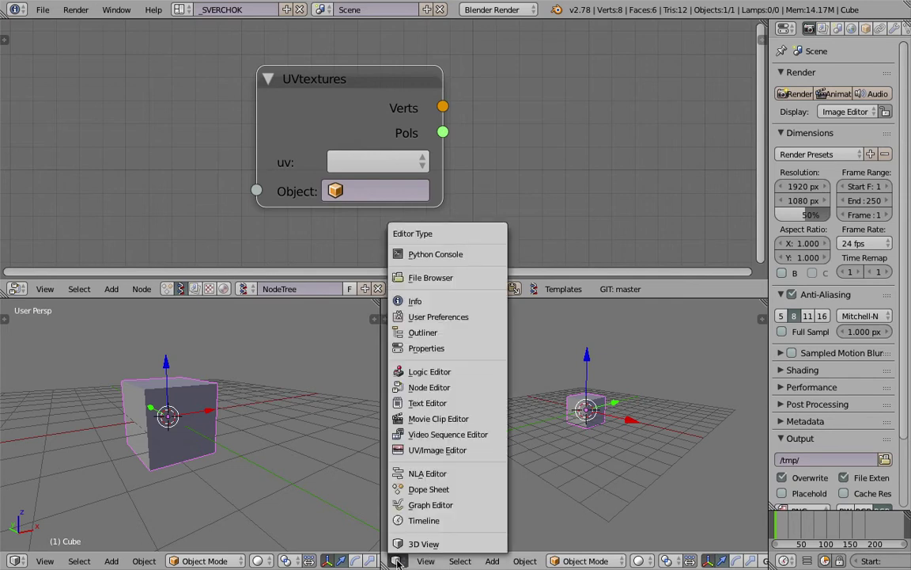
{"action": "left_click", "coordinate": [443, 450]}
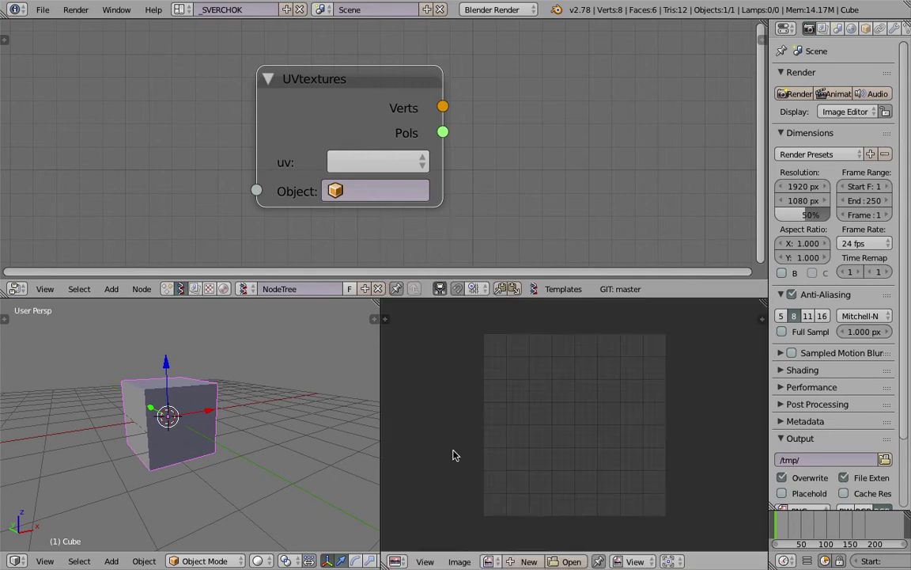
{"action": "middle_click_drag", "start_coordinate": [202, 418], "coordinate": [244, 415]}
{"action": "key", "text": "Tab"}
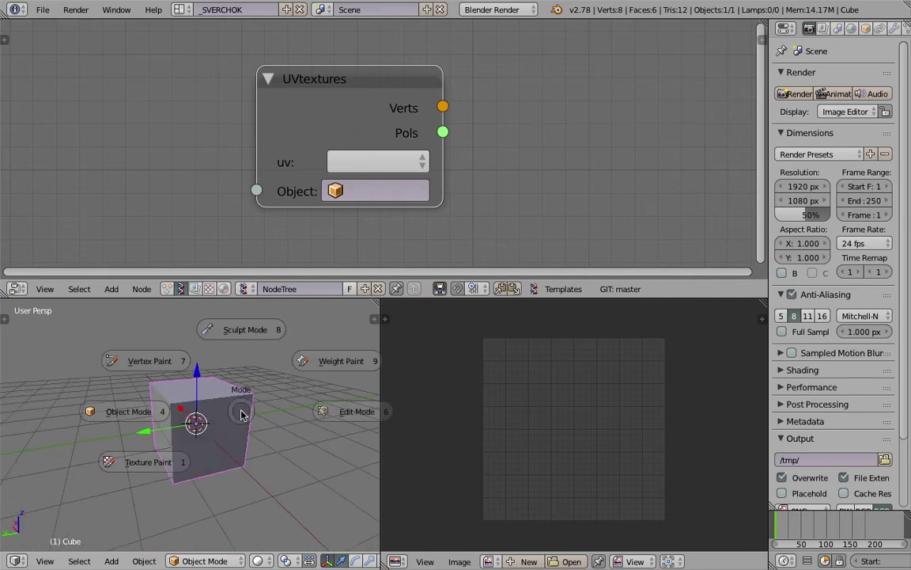
{"action": "key", "text": "Escape"}
{"action": "middle_click_drag", "start_coordinate": [228, 406], "coordinate": [250, 368]}
{"action": "key", "text": "u"}
{"action": "left_click", "coordinate": [216, 398]}
{"action": "key", "text": "ctrl+u"}
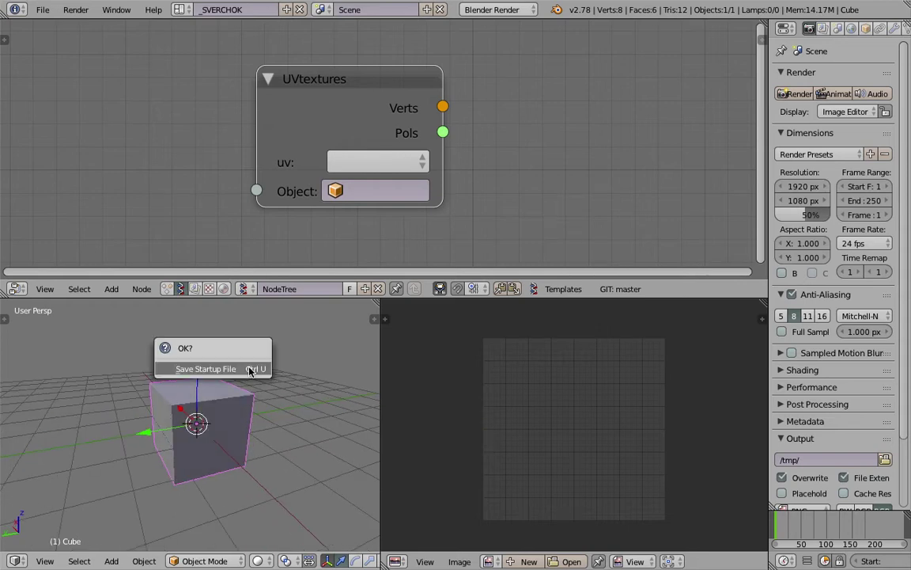
{"action": "middle_click_drag", "start_coordinate": [206, 340], "coordinate": [213, 398]}
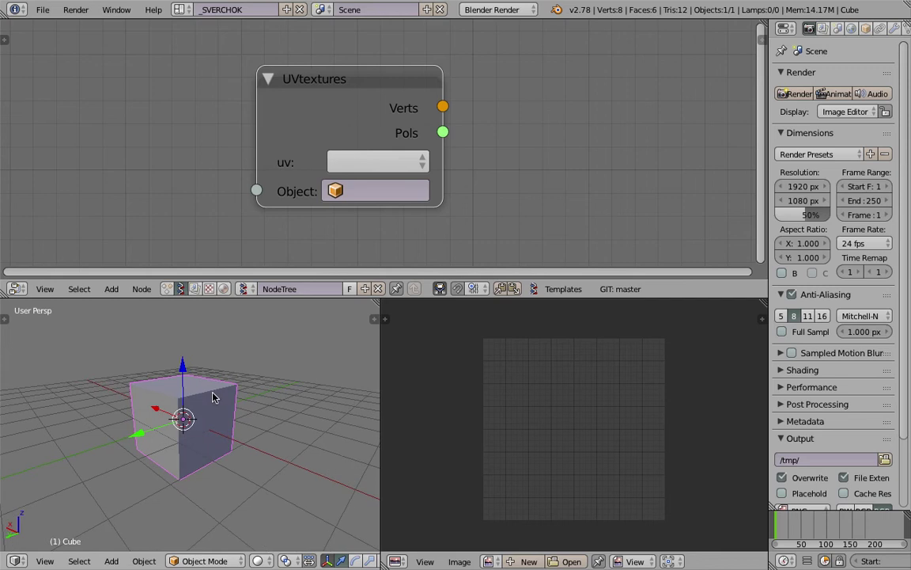
Enter Edit Mode on the cube and apply Unwrap to all of its faces.
{"action": "key", "text": "Tab"}
{"action": "left_click", "coordinate": [253, 397]}
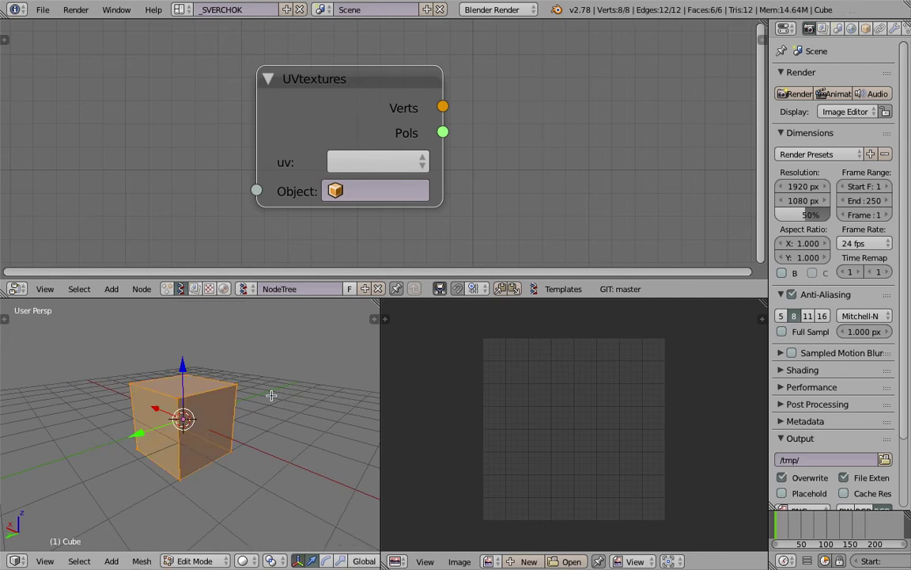
{"action": "key", "text": "a"}
{"action": "key", "text": "a"}
{"action": "key", "text": "u"}
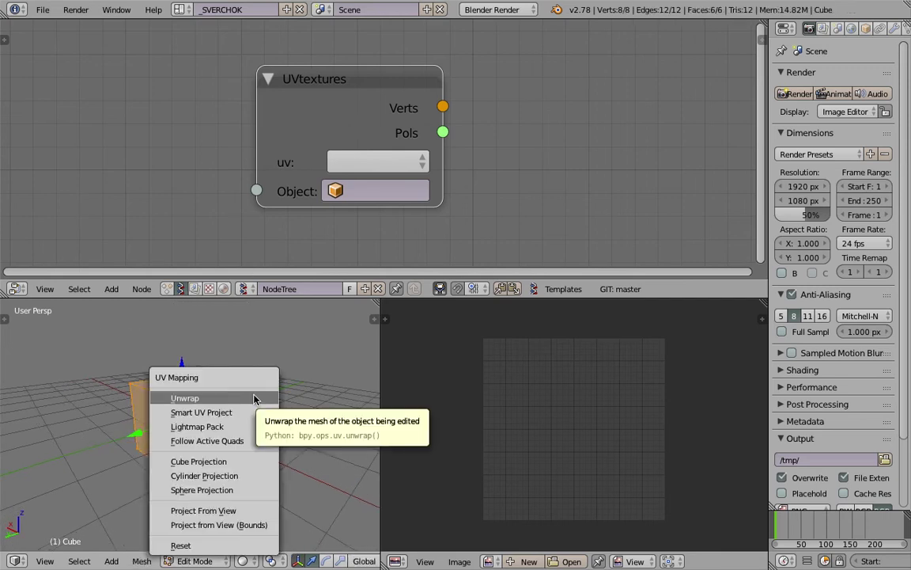
{"action": "left_click", "coordinate": [233, 398]}
{"action": "middle_click_drag", "start_coordinate": [233, 398], "coordinate": [249, 400]}
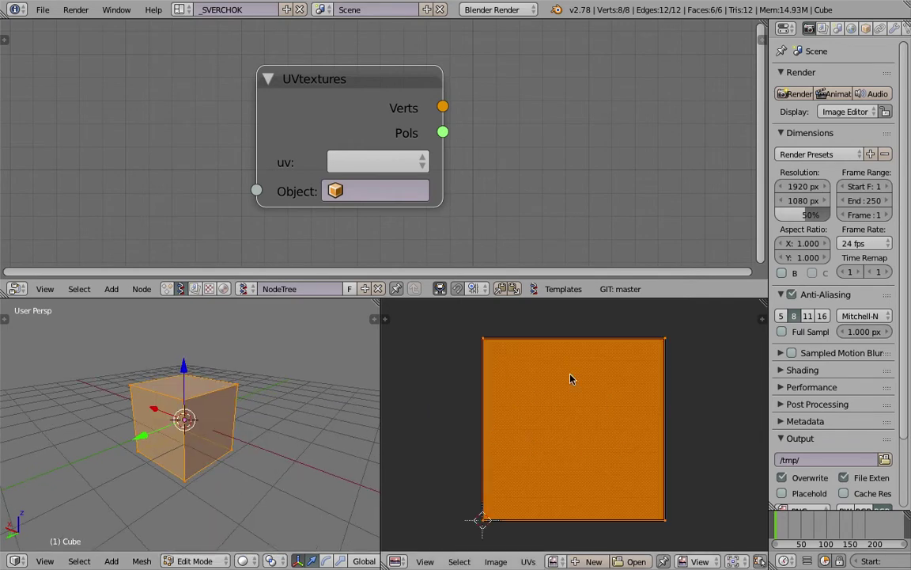
Unwrap the whole cube again with Smart UV Project, using the default settings.
{"action": "middle_click_drag", "start_coordinate": [234, 340], "coordinate": [238, 423]}
{"action": "key", "text": "ctrl+Tab"}
{"action": "left_click", "coordinate": [303, 417]}
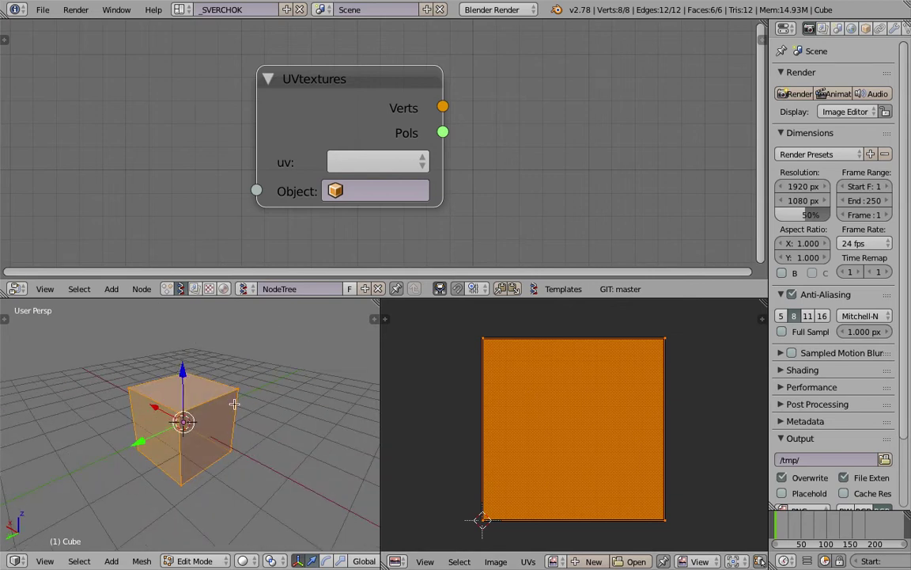
{"action": "key", "text": "u"}
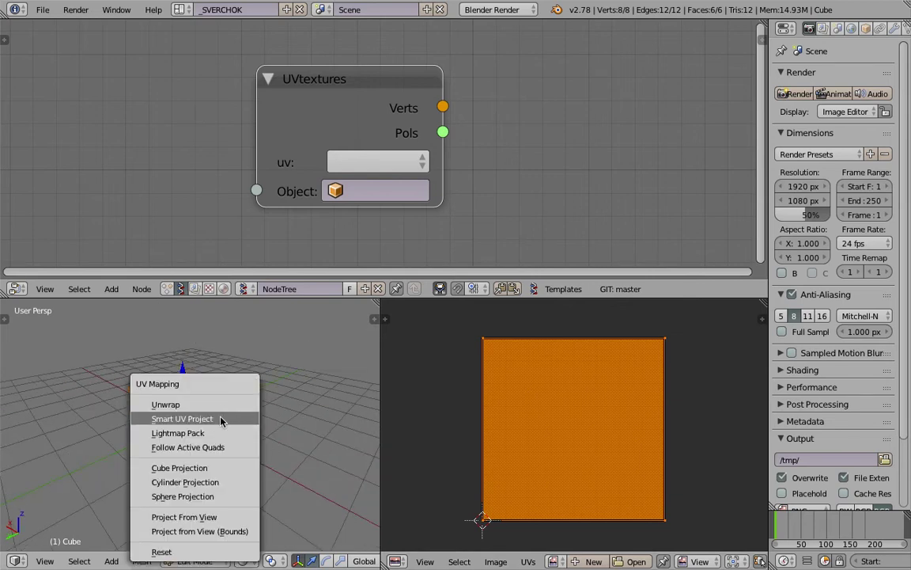
{"action": "left_click", "coordinate": [221, 421]}
{"action": "left_click", "coordinate": [240, 531]}
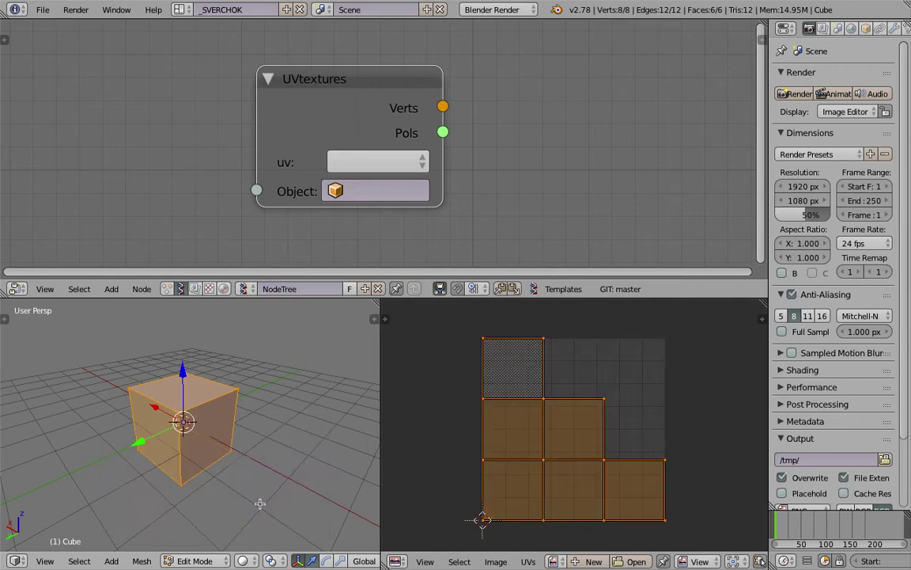
Switch the cube's mesh selection to edge select mode.
{"action": "middle_click_drag", "start_coordinate": [237, 490], "coordinate": [194, 403]}
{"action": "scroll", "coordinate": [231, 393], "scroll_direction": "down", "scroll_amount": 1}
{"action": "right_click", "coordinate": [184, 404]}
{"action": "scroll", "coordinate": [330, 563], "scroll_direction": "down", "scroll_amount": 3}
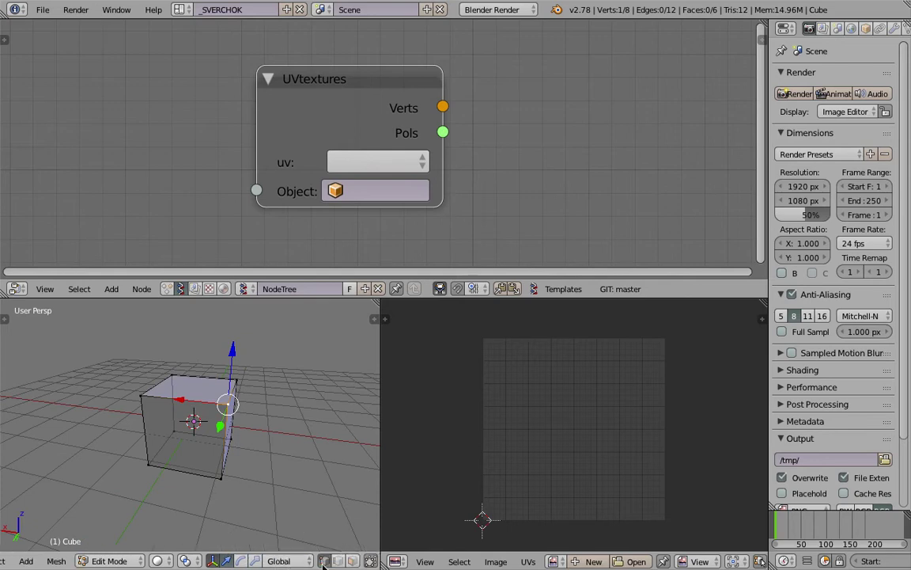
{"action": "left_click", "coordinate": [340, 563]}
Select five edges around the sides of the cube and mark them as seams.
{"action": "middle_click_drag", "start_coordinate": [207, 462], "coordinate": [268, 457]}
{"action": "middle_click_drag", "start_coordinate": [181, 409], "coordinate": [158, 407]}
{"action": "right_click", "coordinate": [180, 413]}
{"action": "right_click", "coordinate": [197, 399], "text": "shift"}
{"action": "right_click", "coordinate": [246, 409], "text": "shift"}
{"action": "right_click", "coordinate": [166, 410], "text": "shift"}
{"action": "middle_click_drag", "start_coordinate": [234, 417], "coordinate": [257, 411]}
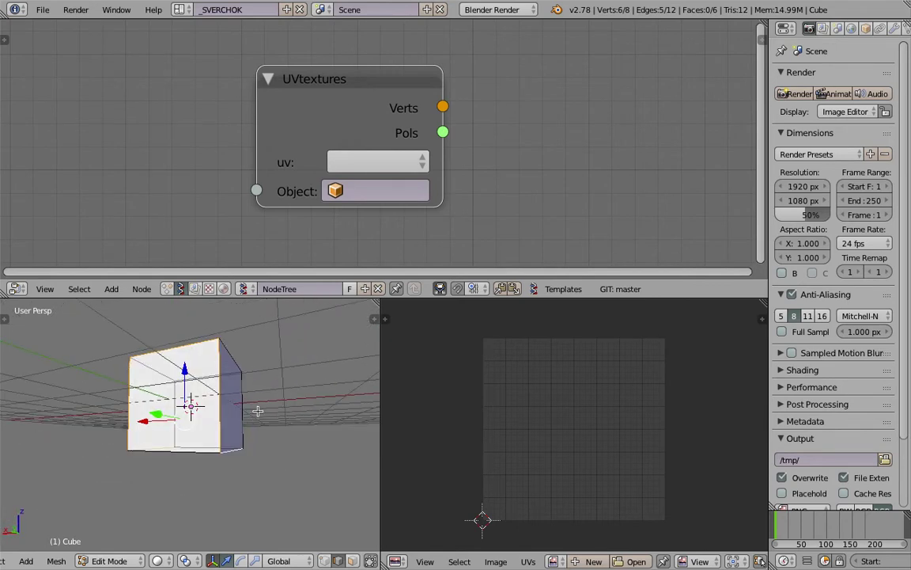
{"action": "key", "text": "ctrl+e"}
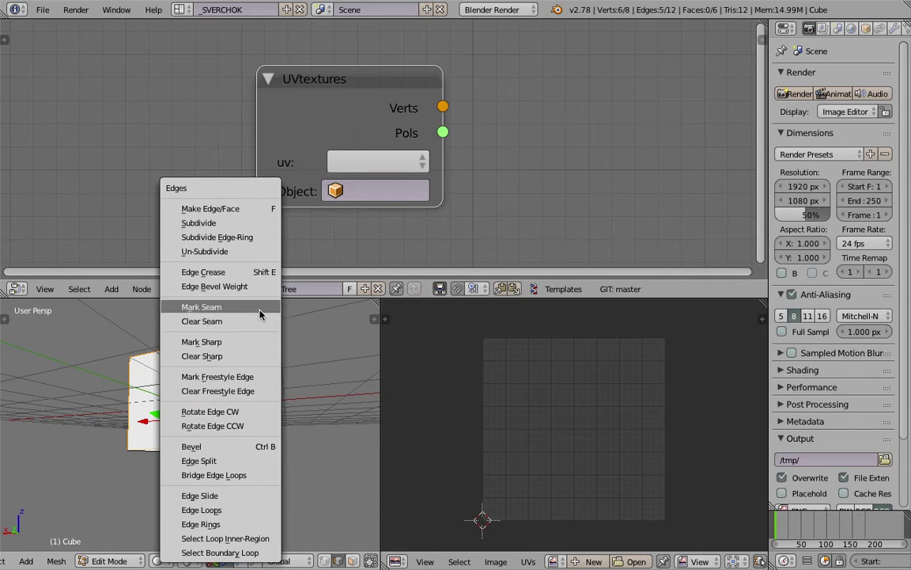
{"action": "left_click", "coordinate": [260, 309]}
Select the whole cube and apply Unwrap to all of its faces along the marked seams.
{"action": "middle_click_drag", "start_coordinate": [289, 400], "coordinate": [259, 388]}
{"action": "key", "text": "a"}
{"action": "key", "text": "a"}
{"action": "key", "text": "a"}
{"action": "key", "text": "a"}
{"action": "key", "text": "u"}
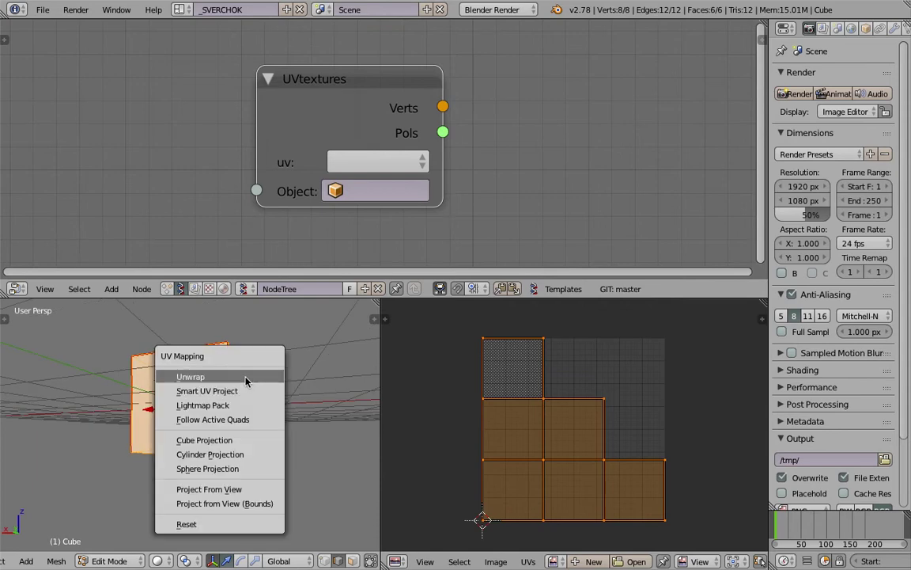
{"action": "left_click", "coordinate": [247, 379]}
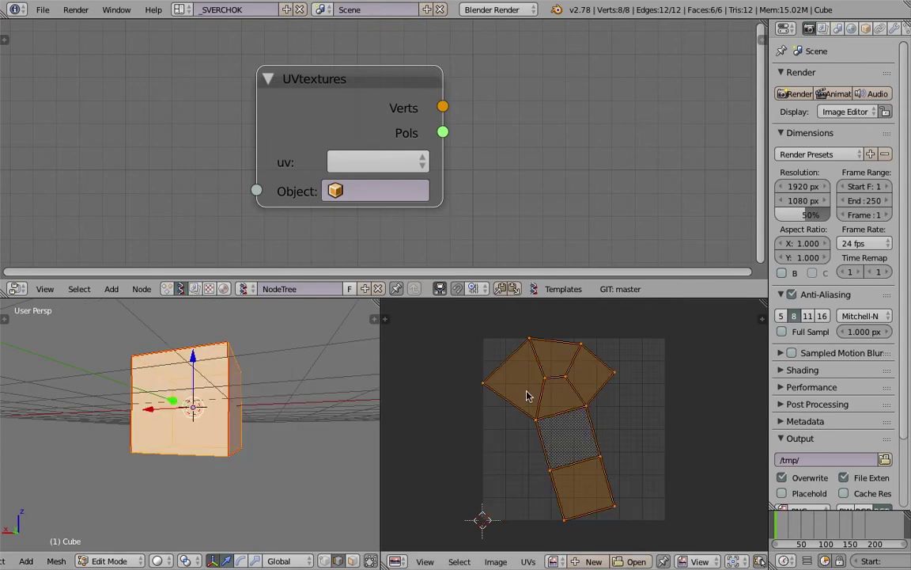
Set the UV editor to edge selection mode and select a side edge of the upper inner face in the UV layout.
{"action": "middle_click_drag", "start_coordinate": [307, 351], "coordinate": [370, 386]}
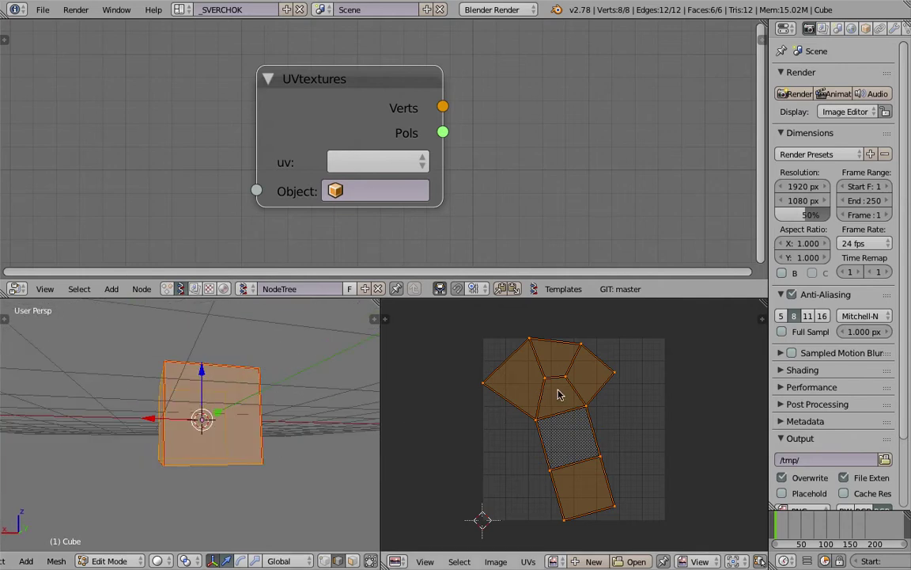
{"action": "scroll", "coordinate": [557, 393], "scroll_direction": "up", "scroll_amount": 1}
{"action": "scroll", "coordinate": [557, 393], "scroll_direction": "down", "scroll_amount": 1}
{"action": "middle_click_drag", "start_coordinate": [261, 411], "coordinate": [212, 425]}
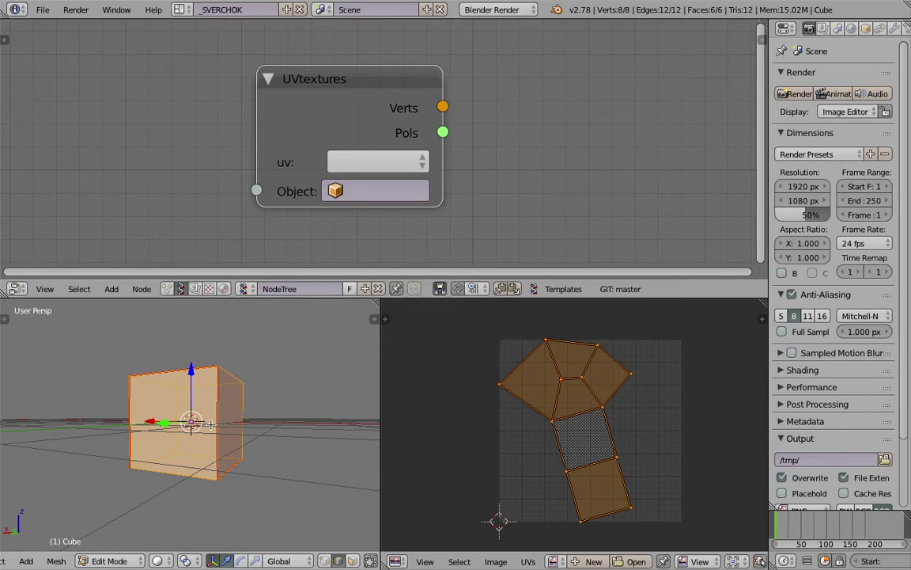
{"action": "scroll", "coordinate": [519, 474], "scroll_direction": "down", "scroll_amount": 2}
{"action": "scroll", "coordinate": [692, 563], "scroll_direction": "down", "scroll_amount": 5}
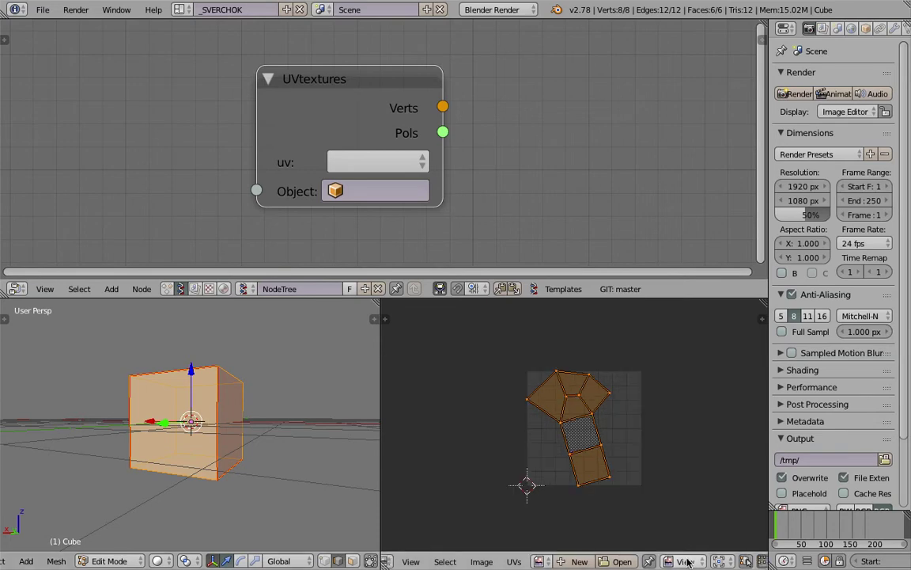
{"action": "scroll", "coordinate": [696, 546], "scroll_direction": "up", "scroll_amount": 4}
{"action": "scroll", "coordinate": [680, 563], "scroll_direction": "down", "scroll_amount": 2}
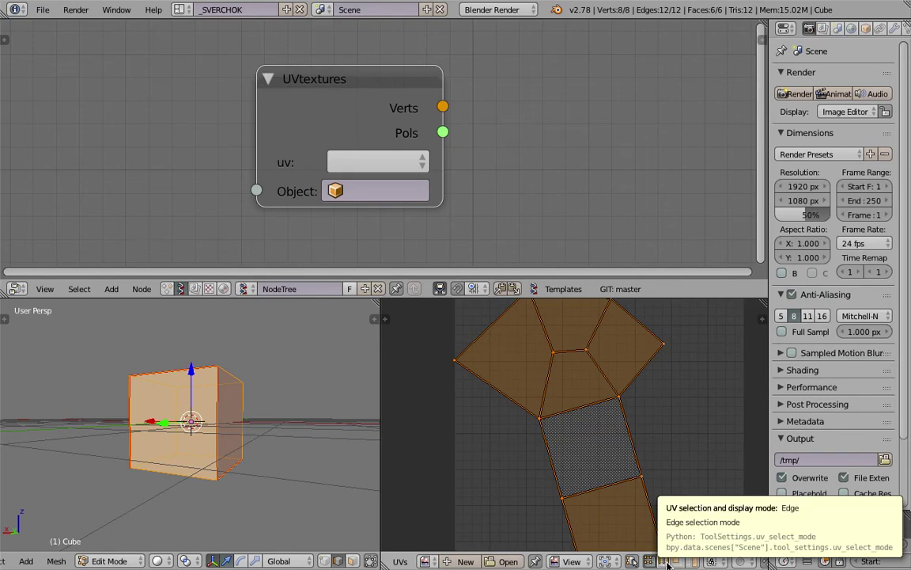
{"action": "left_click", "coordinate": [664, 560]}
{"action": "middle_click_drag", "start_coordinate": [587, 364], "coordinate": [608, 405]}
{"action": "right_click", "coordinate": [613, 370]}
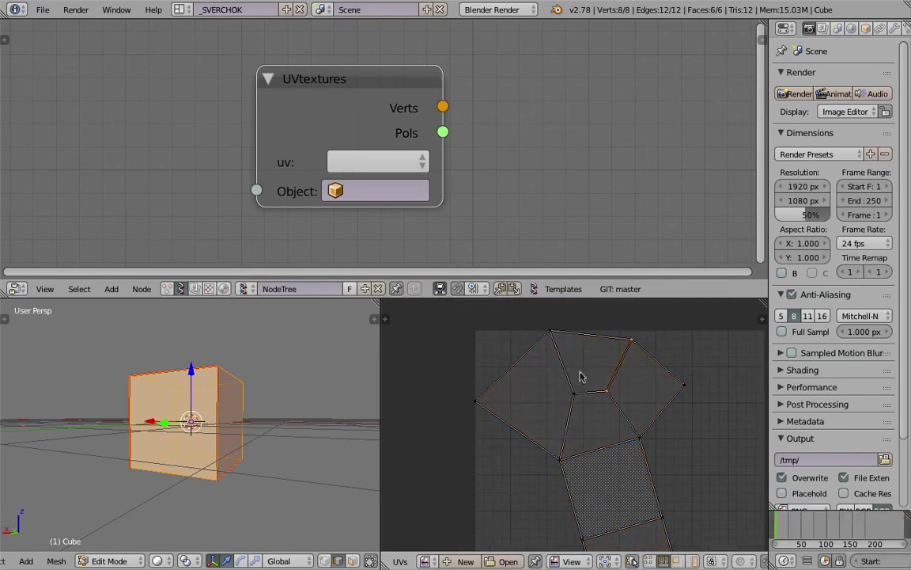
{"action": "right_click", "coordinate": [589, 379]}
{"action": "right_click", "coordinate": [614, 385]}
{"action": "middle_click_drag", "start_coordinate": [291, 427], "coordinate": [261, 451]}
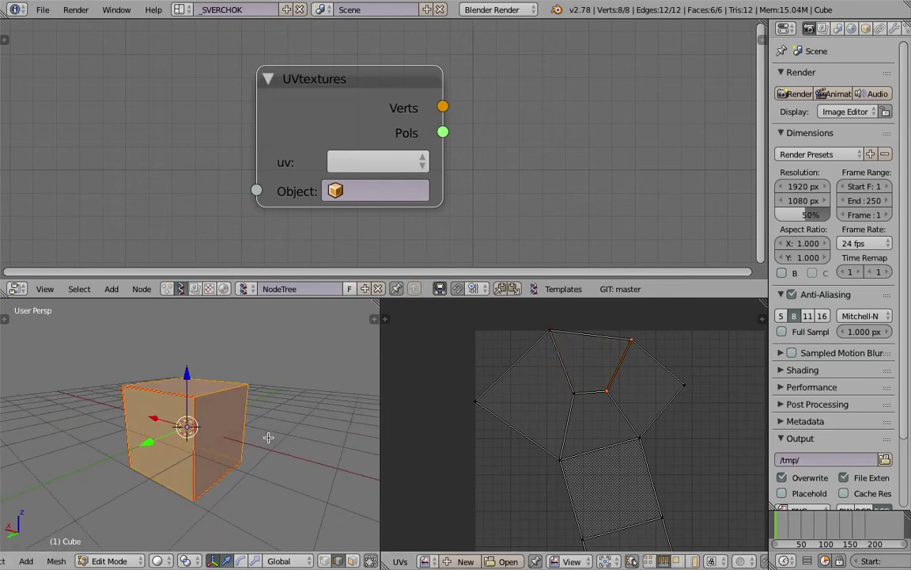
Mark all of the cube's edges as seams, including the edges picked in the UV layout.
{"action": "key", "text": "ctrl+e"}
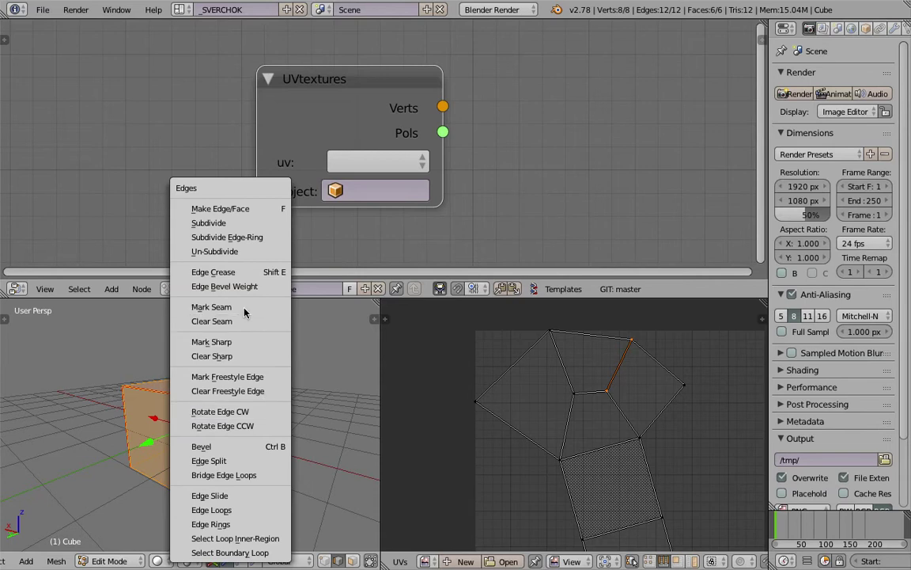
{"action": "left_click", "coordinate": [210, 305]}
{"action": "key", "text": "ctrl+e"}
{"action": "left_click", "coordinate": [576, 378]}
{"action": "key", "text": "ctrl+e"}
{"action": "left_click", "coordinate": [607, 374]}
Reselect the whole cube, unwrap it again with the added seams and review the UV layout.
{"action": "key", "text": "a"}
{"action": "key", "text": "a"}
{"action": "key", "text": "u"}
{"action": "left_click", "coordinate": [276, 360]}
{"action": "scroll", "coordinate": [521, 431], "scroll_direction": "down", "scroll_amount": 3}
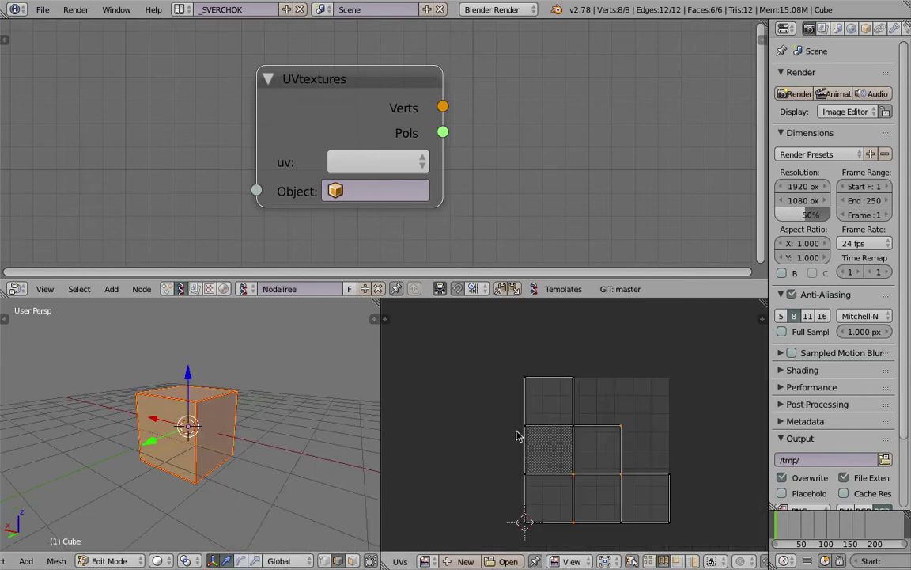
{"action": "scroll", "coordinate": [553, 448], "scroll_direction": "up", "scroll_amount": 1}
{"action": "scroll", "coordinate": [553, 447], "scroll_direction": "up", "scroll_amount": 1}
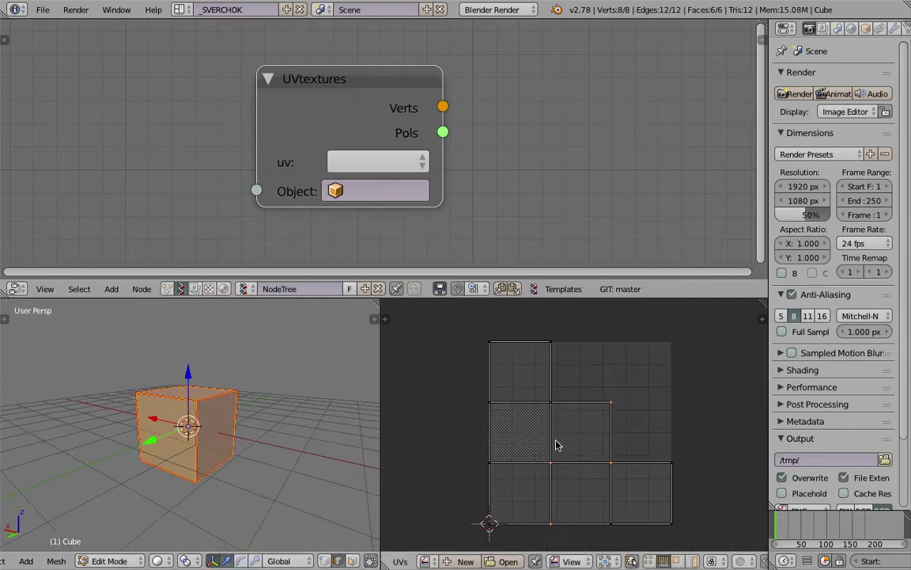
{"action": "scroll", "coordinate": [590, 470], "scroll_direction": "up", "scroll_amount": 1}
{"action": "scroll", "coordinate": [583, 462], "scroll_direction": "down", "scroll_amount": 1}
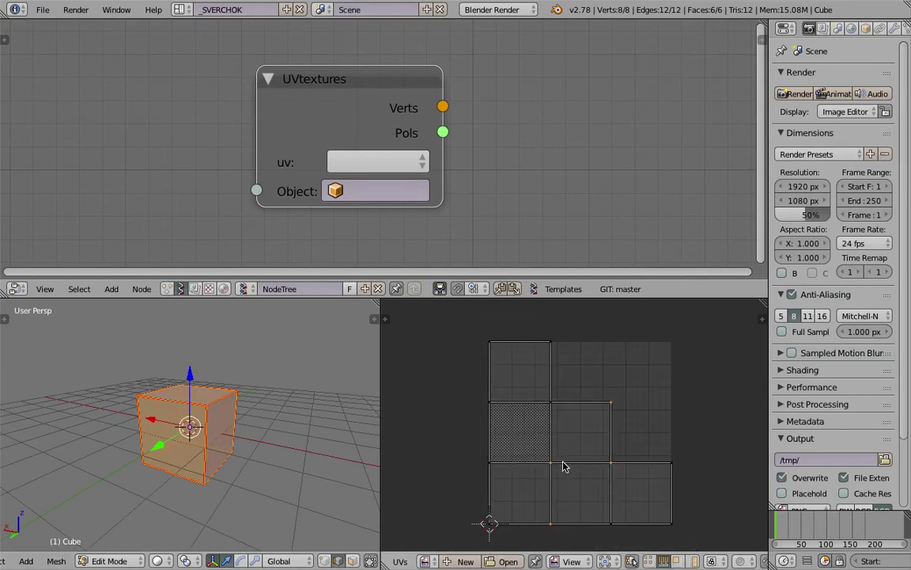
Return to Object Mode, delete the cube and add a new mesh cube in its place.
{"action": "left_click", "coordinate": [652, 560]}
{"action": "key", "text": "Tab"}
{"action": "left_click", "coordinate": [191, 426]}
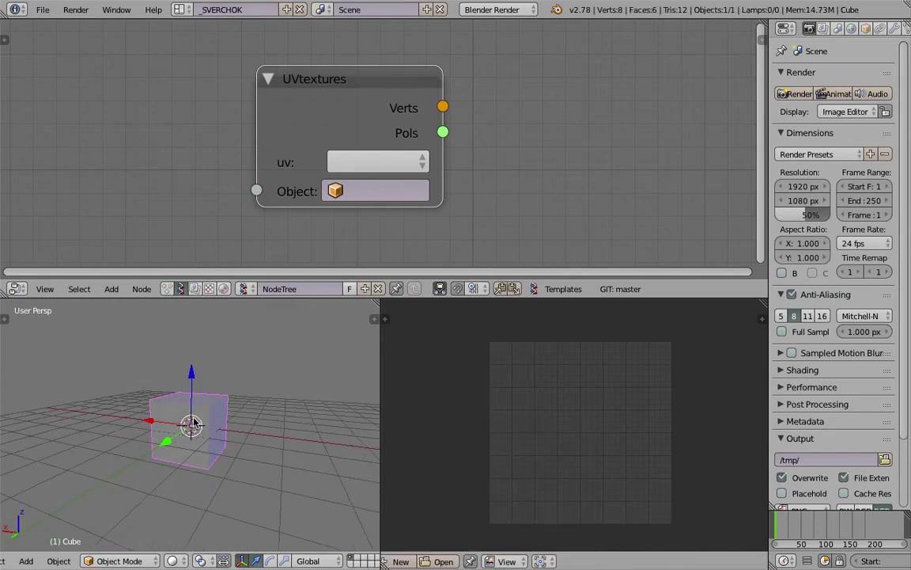
{"action": "key", "text": "x"}
{"action": "left_click", "coordinate": [174, 419]}
{"action": "key", "text": "shift+a"}
{"action": "mouse_move", "coordinate": [191, 352]}
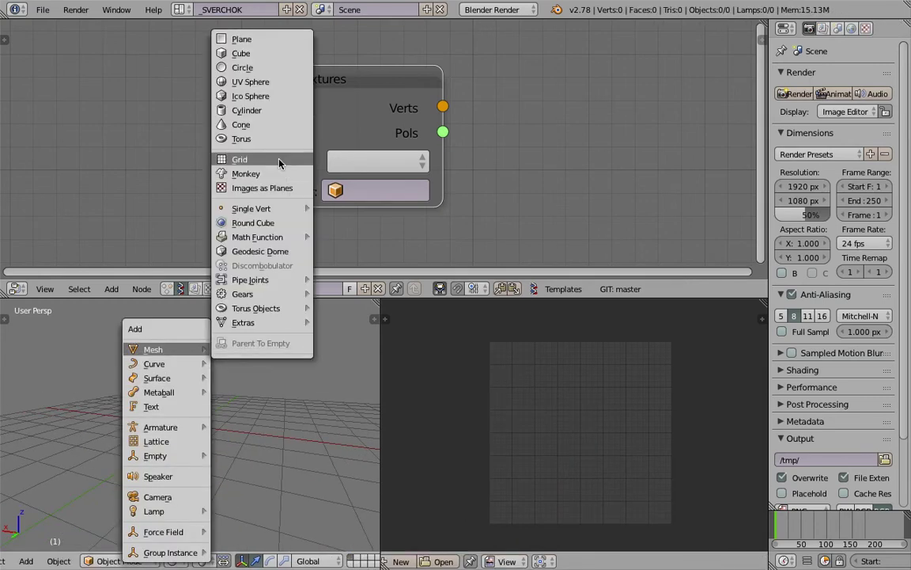
{"action": "left_click", "coordinate": [239, 52]}
Enter Edit Mode on the new cube, select five of its edges and mark them as seams.
{"action": "key", "text": "Tab"}
{"action": "left_click", "coordinate": [305, 407]}
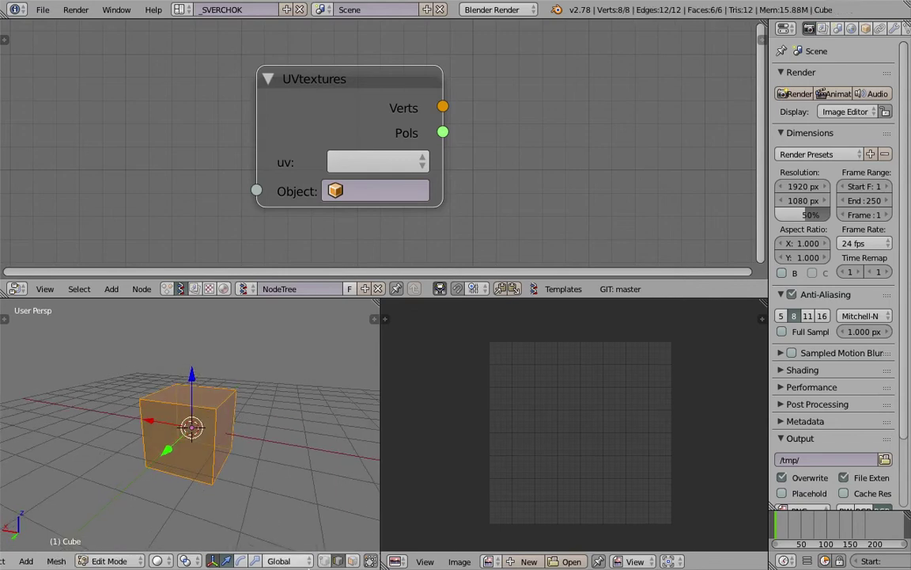
{"action": "key", "text": "a"}
{"action": "right_click", "coordinate": [214, 426]}
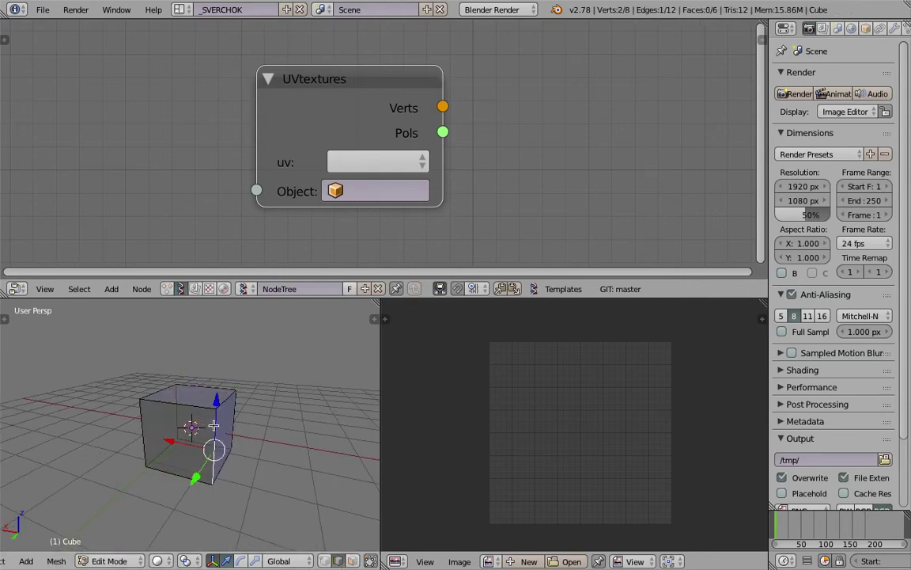
{"action": "right_click", "coordinate": [190, 407], "text": "shift"}
{"action": "middle_click_drag", "start_coordinate": [173, 413], "coordinate": [221, 364]}
{"action": "right_click", "coordinate": [182, 423], "text": "shift"}
{"action": "right_click", "coordinate": [174, 432], "text": "shift"}
{"action": "middle_click_drag", "start_coordinate": [173, 431], "coordinate": [252, 406]}
{"action": "right_click", "coordinate": [213, 440], "text": "shift"}
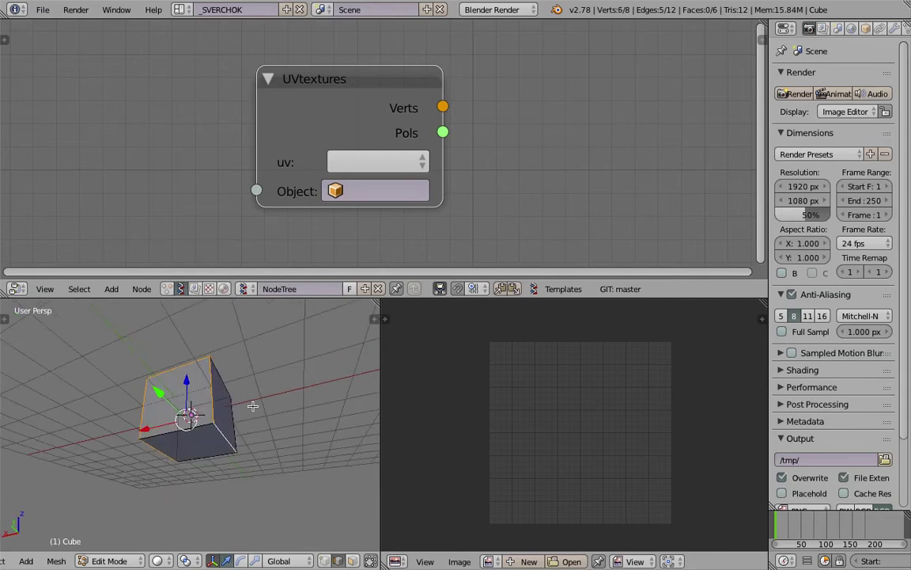
{"action": "key", "text": "ctrl+e"}
{"action": "left_click", "coordinate": [230, 317]}
Select all of the new cube's geometry and apply Unwrap.
{"action": "middle_click_drag", "start_coordinate": [242, 394], "coordinate": [244, 404]}
{"action": "key", "text": "a"}
{"action": "key", "text": "a"}
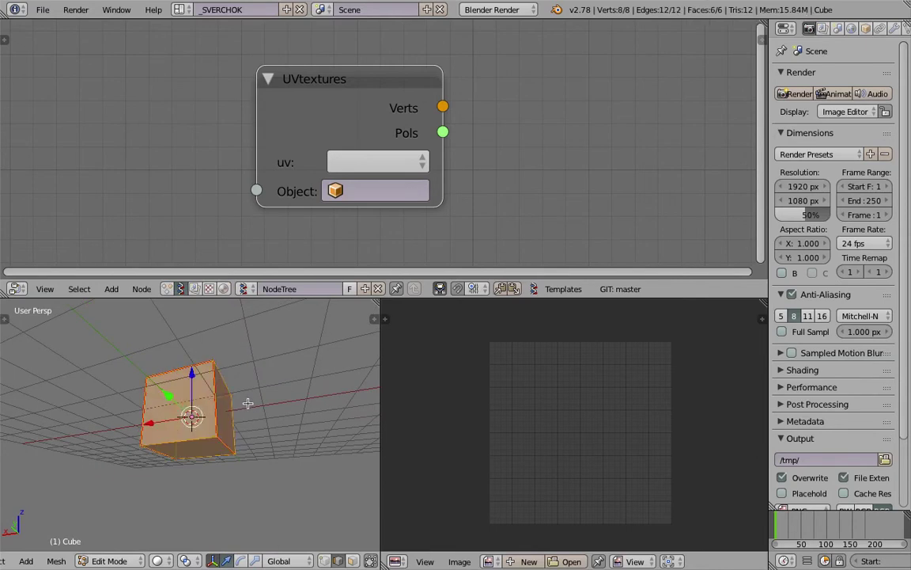
{"action": "key", "text": "u"}
{"action": "left_click", "coordinate": [248, 403]}
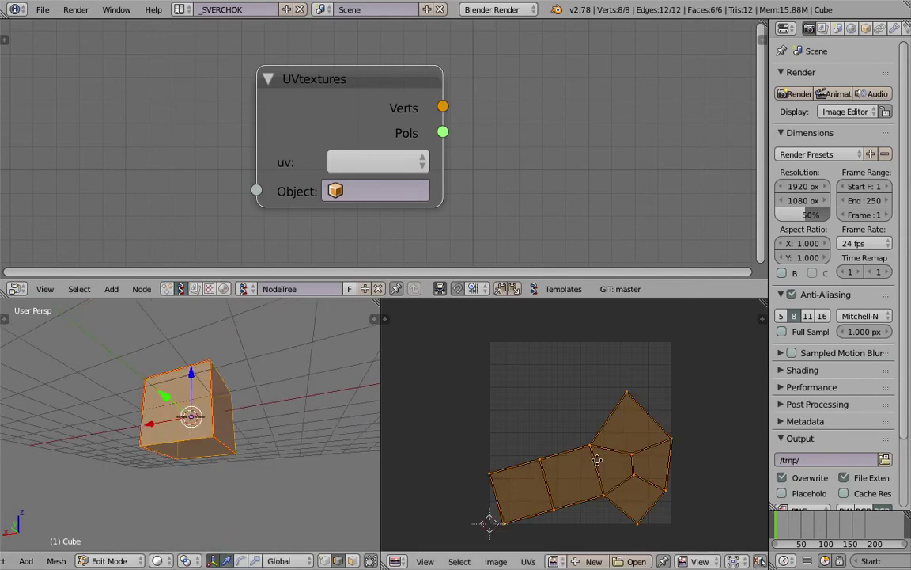
In the UV layout, mark two opposite edges of the distorted inner face as additional seams, one after the other.
{"action": "middle_click_drag", "start_coordinate": [597, 460], "coordinate": [575, 448]}
{"action": "scroll", "coordinate": [594, 447], "scroll_direction": "up", "scroll_amount": 1}
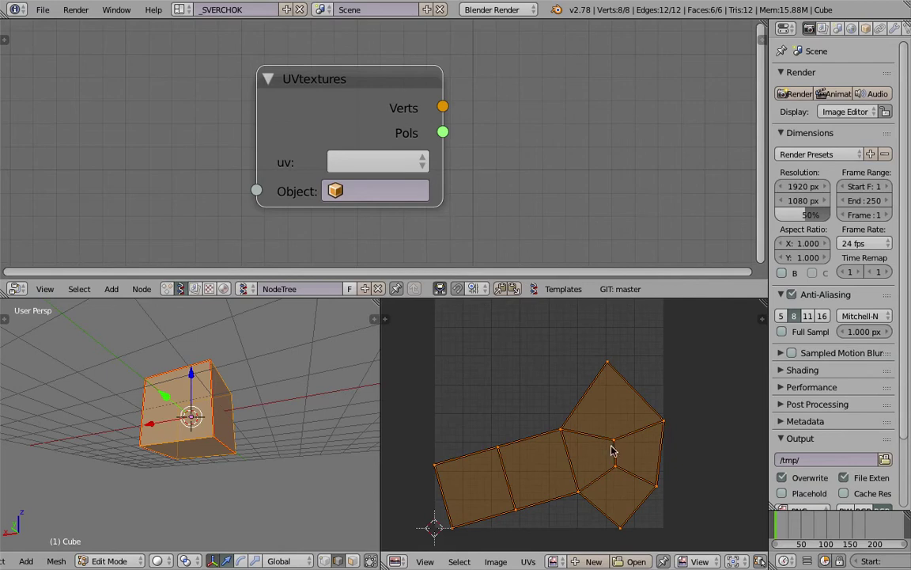
{"action": "right_click", "coordinate": [609, 442]}
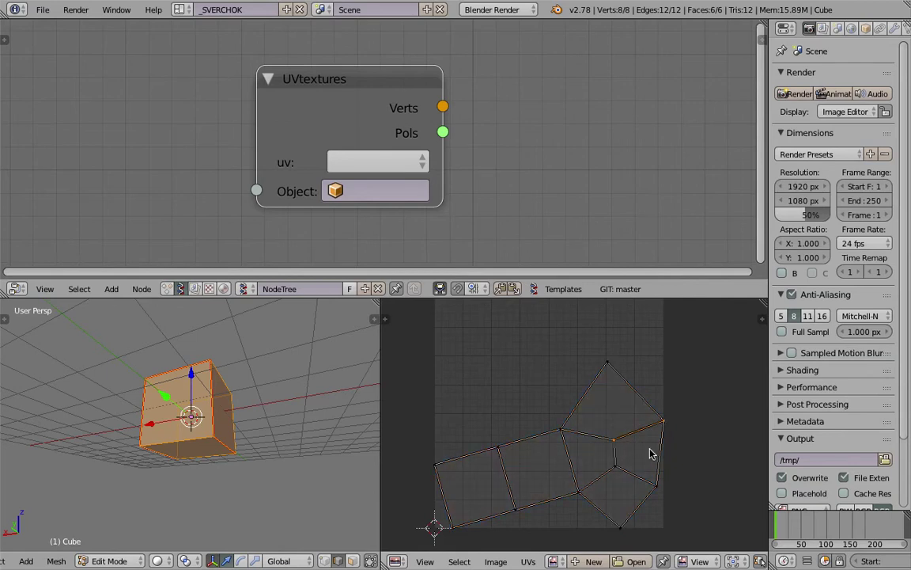
{"action": "key", "text": "ctrl+e"}
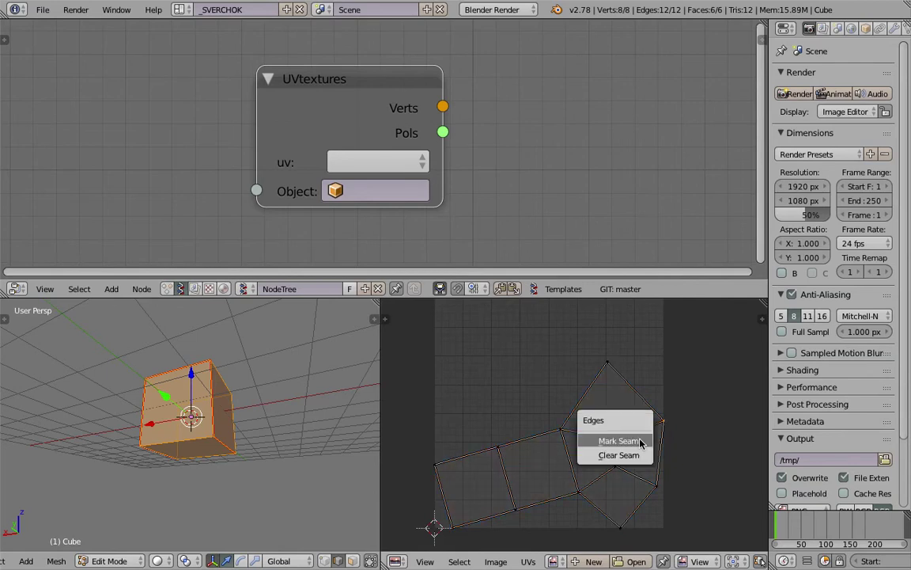
{"action": "left_click", "coordinate": [640, 441]}
{"action": "key", "text": "ctrl+e"}
{"action": "left_click", "coordinate": [636, 473]}
Reselect the whole cube and unwrap it again using the two additional seams.
{"action": "middle_click_drag", "start_coordinate": [636, 434], "coordinate": [657, 408]}
{"action": "scroll", "coordinate": [645, 558], "scroll_direction": "down", "scroll_amount": 4}
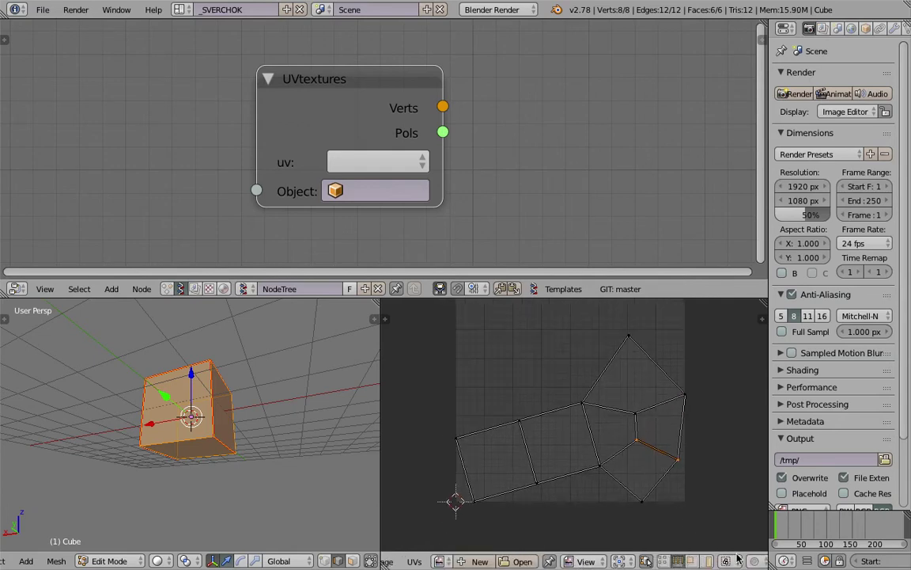
{"action": "left_click", "coordinate": [729, 561]}
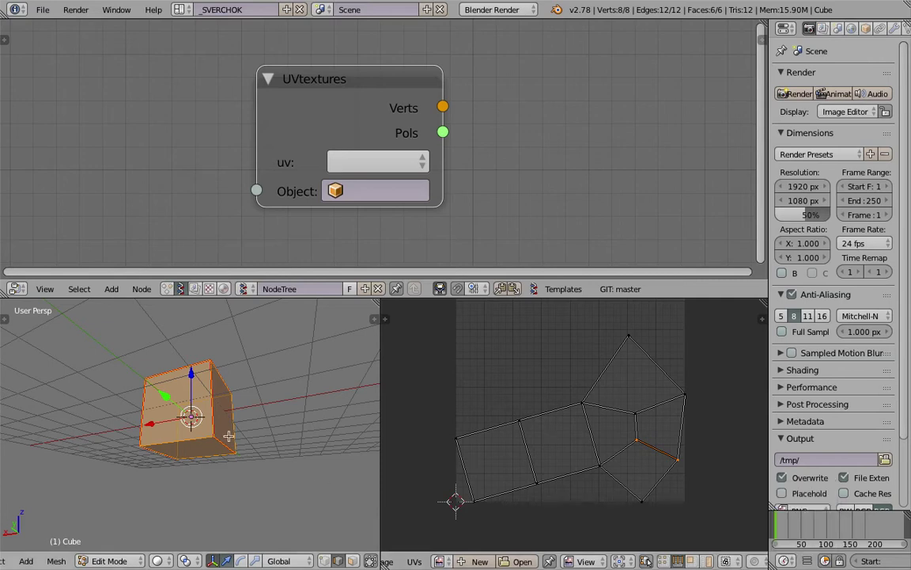
{"action": "key", "text": "a"}
{"action": "key", "text": "a"}
{"action": "key", "text": "u"}
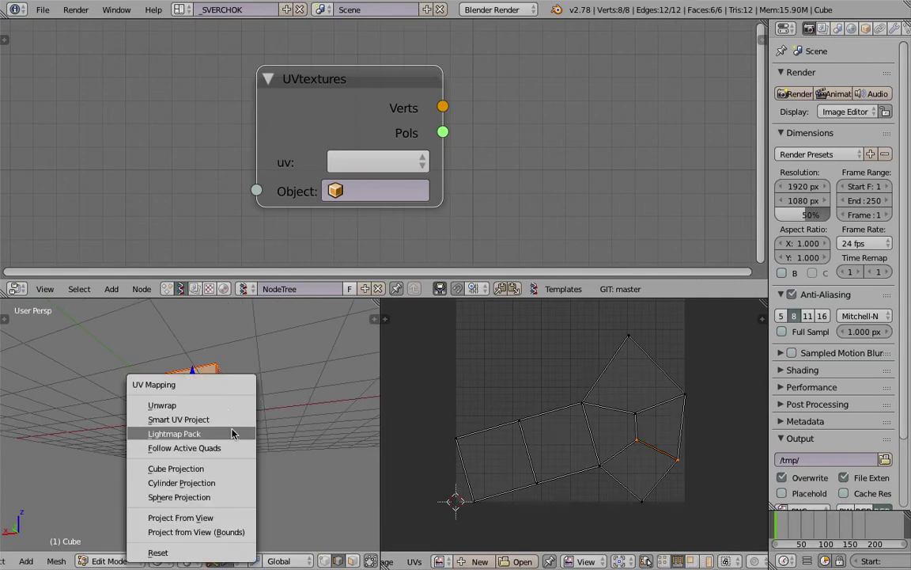
{"action": "left_click", "coordinate": [227, 405]}
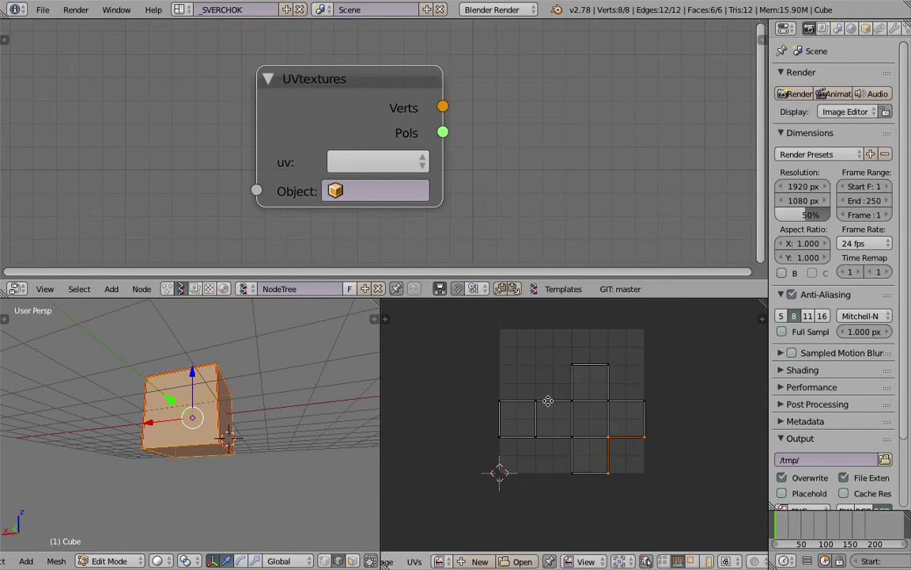
Leave Edit Mode and save the Blender file to the Desktop as UV_intro_001.blend.
{"action": "key", "text": "Tab"}
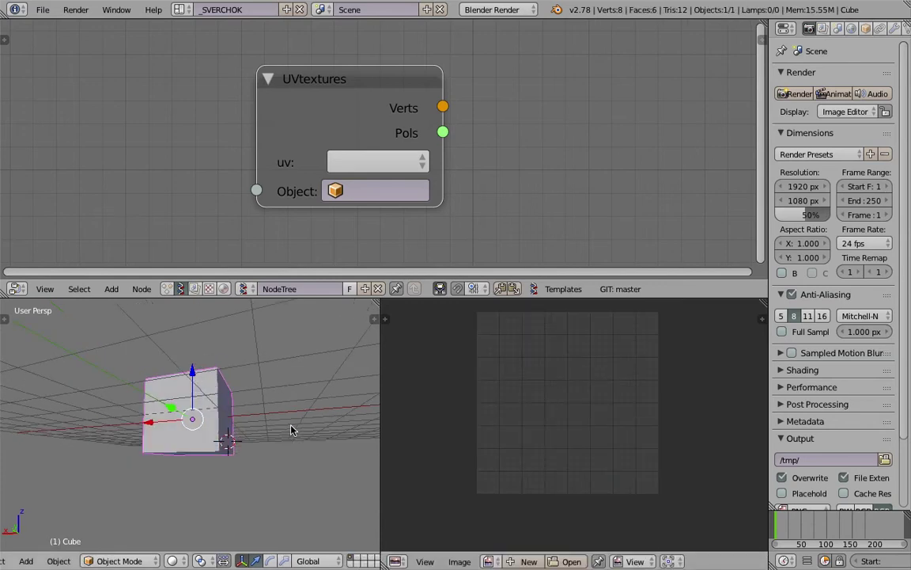
{"action": "key", "text": "ctrl+s"}
{"action": "left_click", "coordinate": [299, 64]}
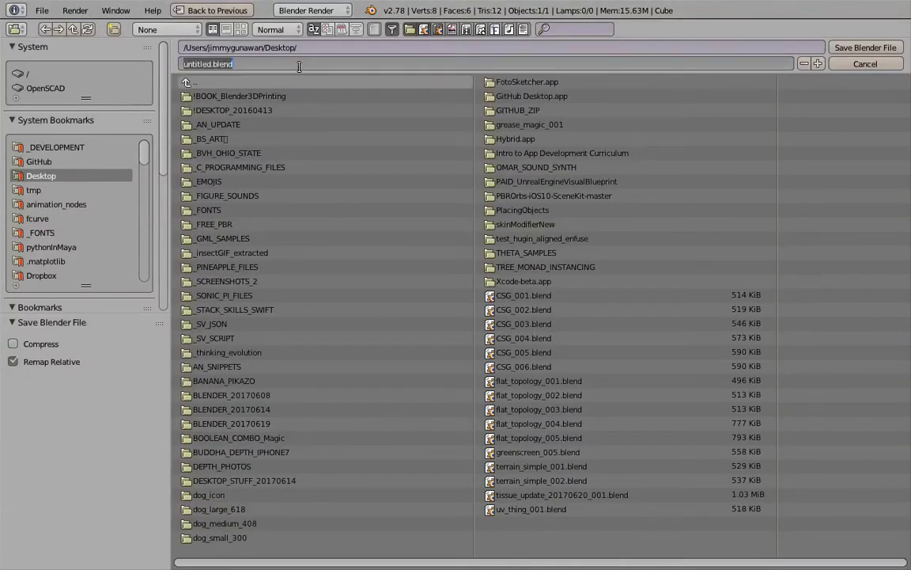
{"action": "type", "text": "u"}
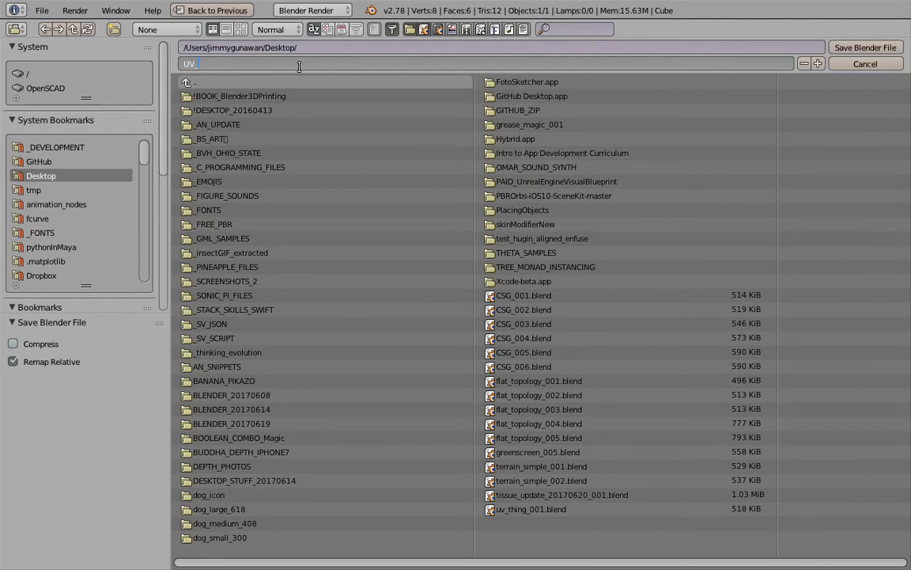
{"action": "type", "text": "V_intro_001"}
{"action": "key", "text": "Return"}
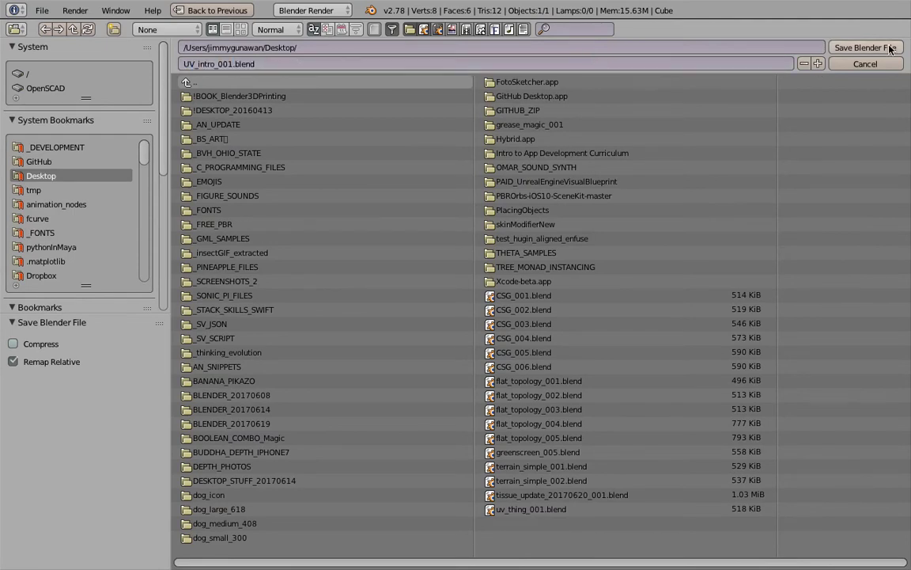
{"action": "left_click", "coordinate": [886, 47]}
Move the UVtextures node slightly to the left and assign Cube as its object.
{"action": "middle_click_drag", "start_coordinate": [273, 374], "coordinate": [242, 431]}
{"action": "scroll", "coordinate": [197, 391], "scroll_direction": "up", "scroll_amount": 2}
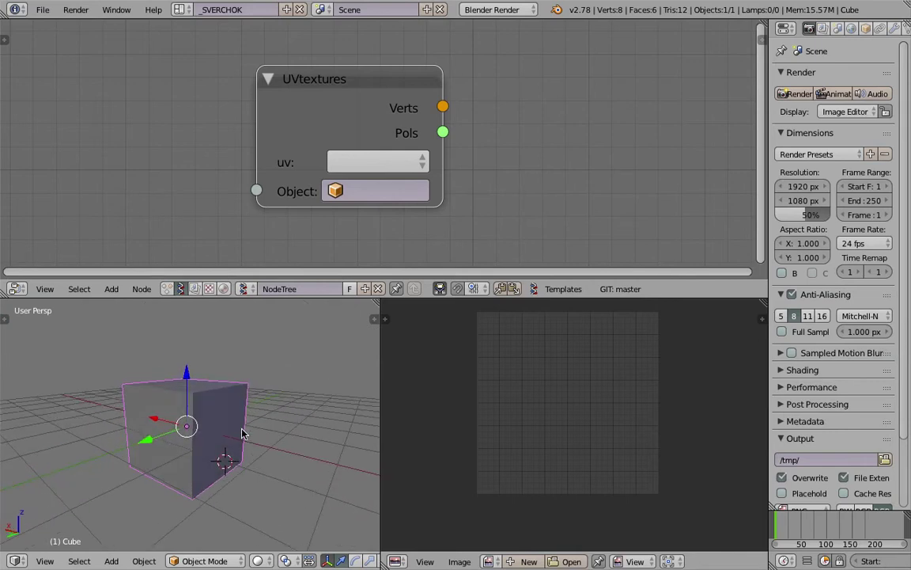
{"action": "left_click_drag", "start_coordinate": [342, 133], "coordinate": [296, 128]}
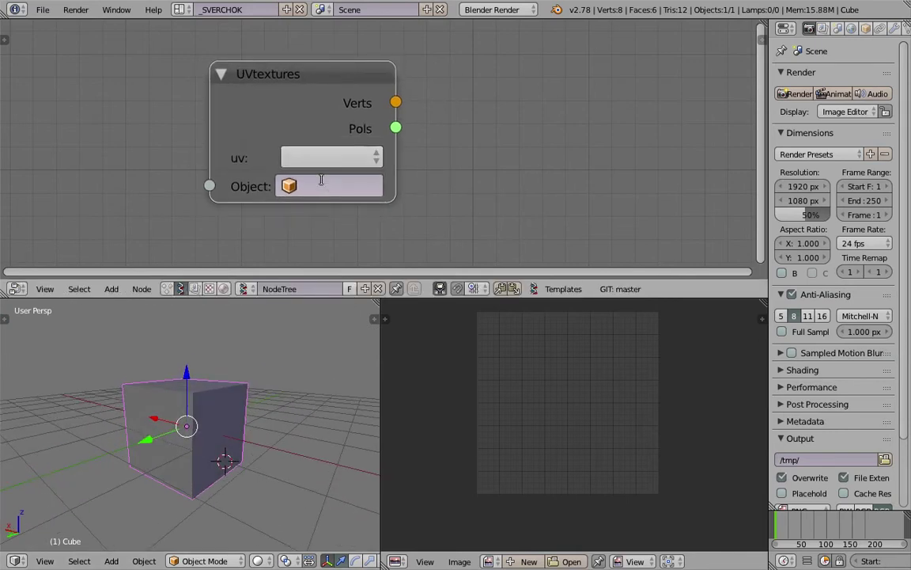
{"action": "left_click", "coordinate": [323, 184]}
{"action": "key", "text": "Return"}
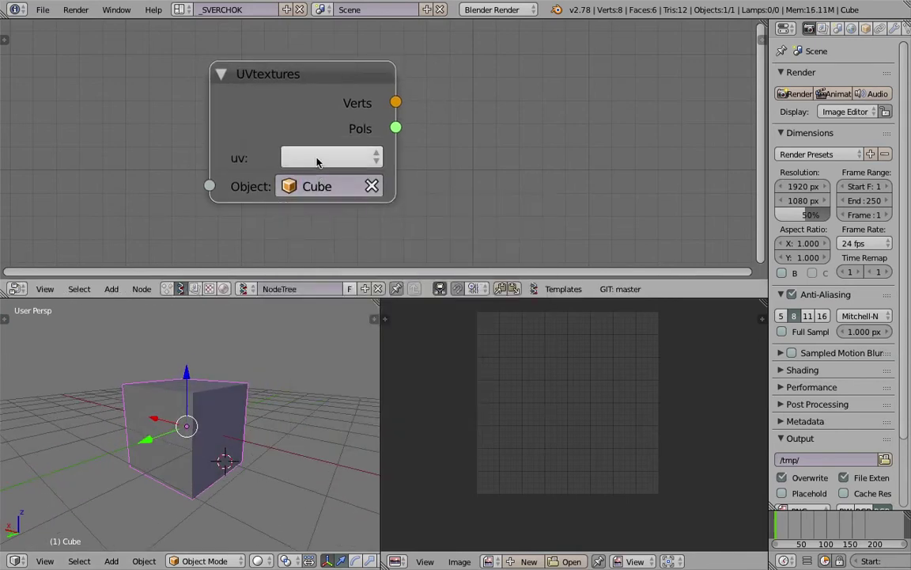
Try to choose a UV map on the UVtextures node, entering Edit Mode on the cube and reassigning Cube as the node's object.
{"action": "left_click", "coordinate": [319, 157]}
{"action": "left_click", "coordinate": [321, 133]}
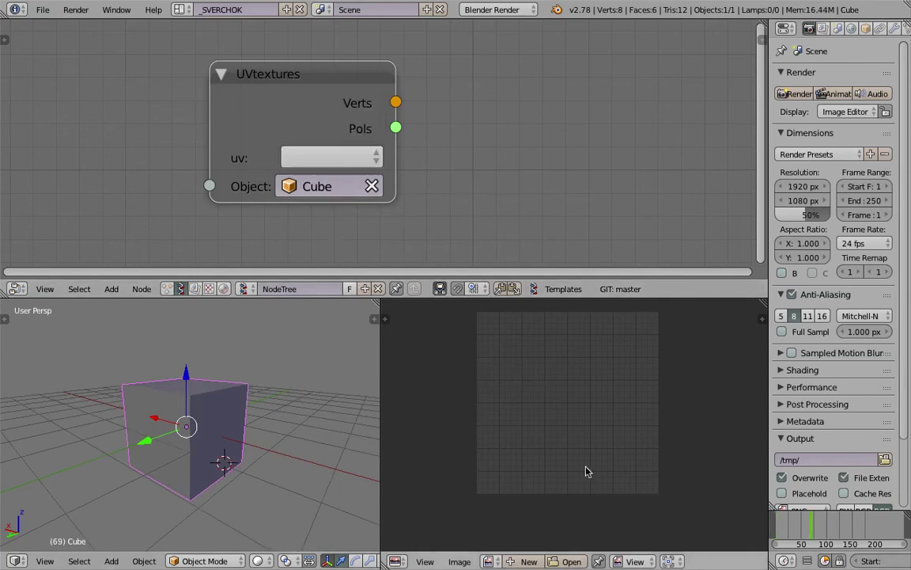
{"action": "key", "text": "Tab"}
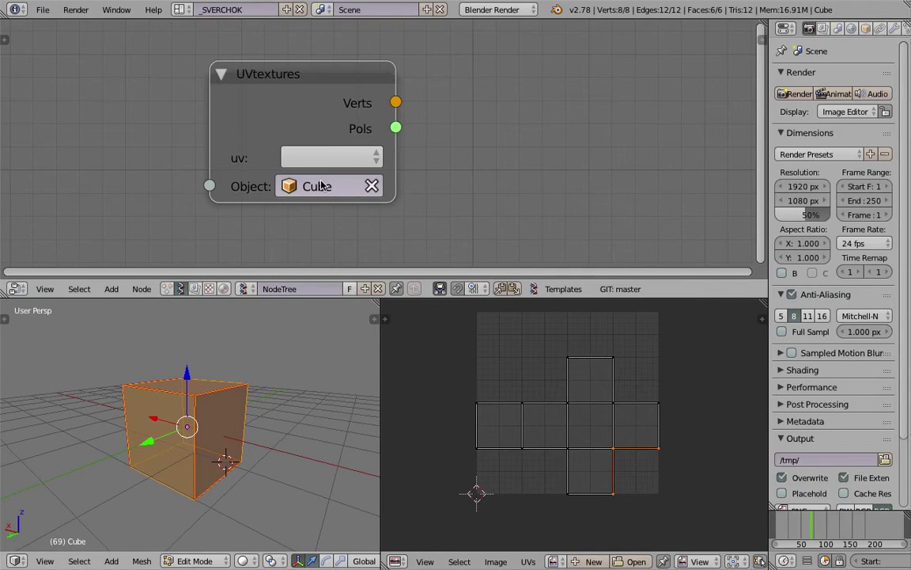
{"action": "left_click", "coordinate": [330, 160]}
{"action": "left_click", "coordinate": [298, 185]}
{"action": "left_click", "coordinate": [323, 214]}
{"action": "scroll", "coordinate": [168, 170], "scroll_direction": "down", "scroll_amount": 2}
{"action": "middle_click_drag", "start_coordinate": [168, 172], "coordinate": [212, 176]}
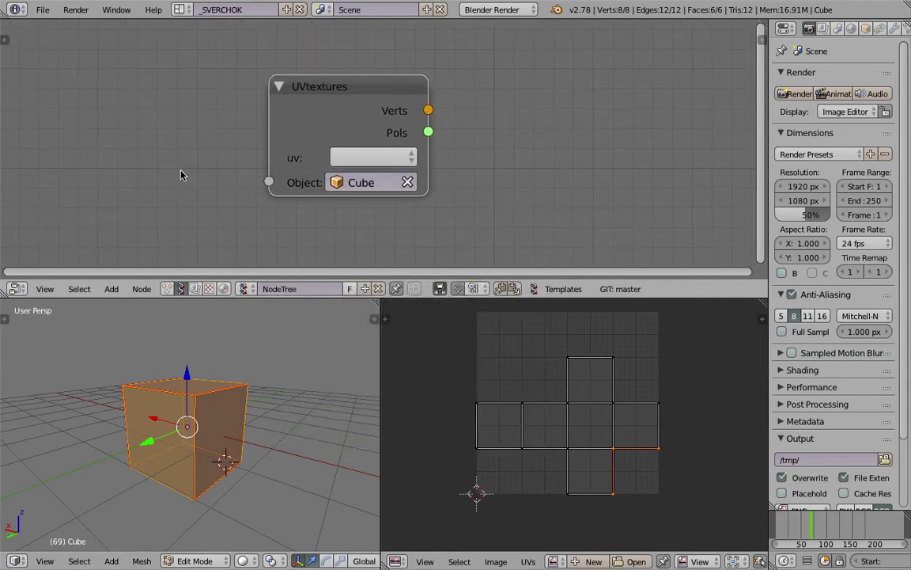
Return the cube to Object Mode and try again to choose a UV map on the UVtextures node.
{"action": "middle_click_drag", "start_coordinate": [348, 419], "coordinate": [299, 414]}
{"action": "left_click", "coordinate": [260, 406]}
{"action": "key", "text": "Tab"}
{"action": "left_click", "coordinate": [272, 339]}
{"action": "left_click", "coordinate": [360, 163]}
{"action": "left_click", "coordinate": [360, 163]}
Add an Objects in mk3 node to the left of UVtextures and load the selected cube into it.
{"action": "middle_click_drag", "start_coordinate": [139, 148], "coordinate": [240, 124]}
{"action": "key", "text": "shift+a"}
{"action": "left_click", "coordinate": [201, 109]}
{"action": "type", "text": "objects"}
{"action": "key", "text": "Return"}
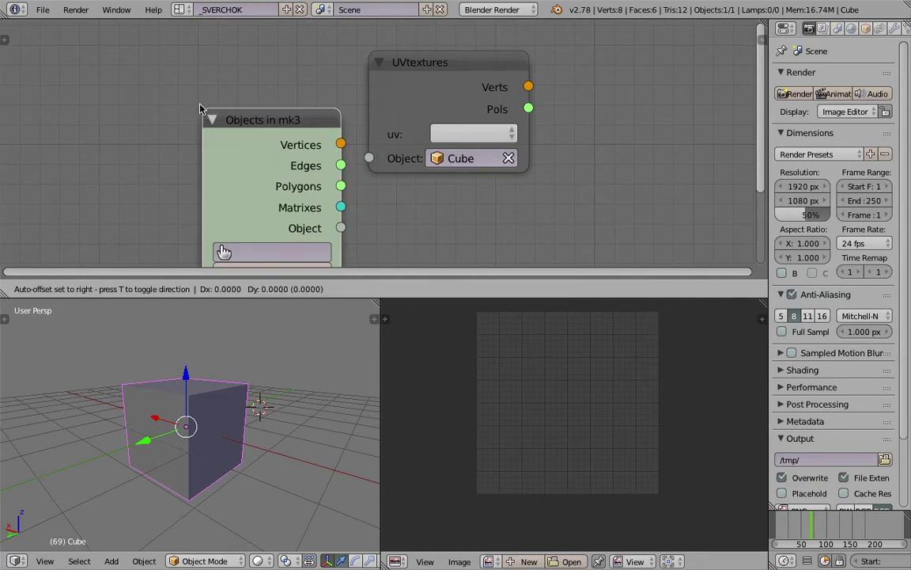
{"action": "left_click", "coordinate": [137, 56]}
{"action": "scroll", "coordinate": [232, 201], "scroll_direction": "down", "scroll_amount": 2}
{"action": "middle_click_drag", "start_coordinate": [214, 421], "coordinate": [219, 425]}
{"action": "left_click", "coordinate": [240, 215]}
Link the Objects in node's Object output to the UVtextures Object input and set its uv to UVMap.
{"action": "middle_click_drag", "start_coordinate": [132, 174], "coordinate": [100, 197]}
{"action": "scroll", "coordinate": [123, 130], "scroll_direction": "down", "scroll_amount": 1}
{"action": "left_click_drag", "start_coordinate": [267, 159], "coordinate": [340, 142]}
{"action": "left_click", "coordinate": [417, 123]}
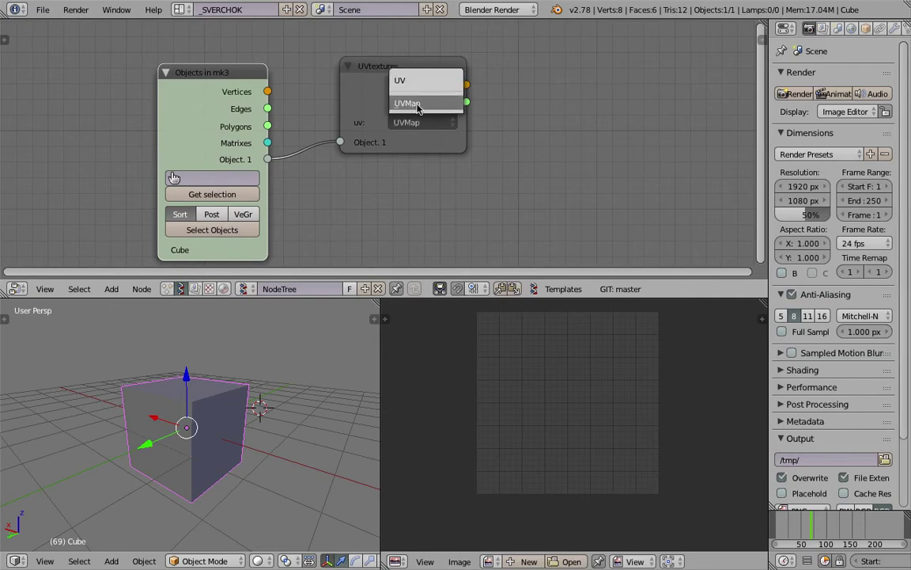
{"action": "left_click", "coordinate": [419, 107]}
Add a Viewer Draw node to the right of UVtextures and link Verts to vertices and Pols to edg_pol.
{"action": "middle_click_drag", "start_coordinate": [286, 78], "coordinate": [261, 77]}
{"action": "middle_click_drag", "start_coordinate": [517, 98], "coordinate": [480, 107]}
{"action": "key", "text": "alt+space"}
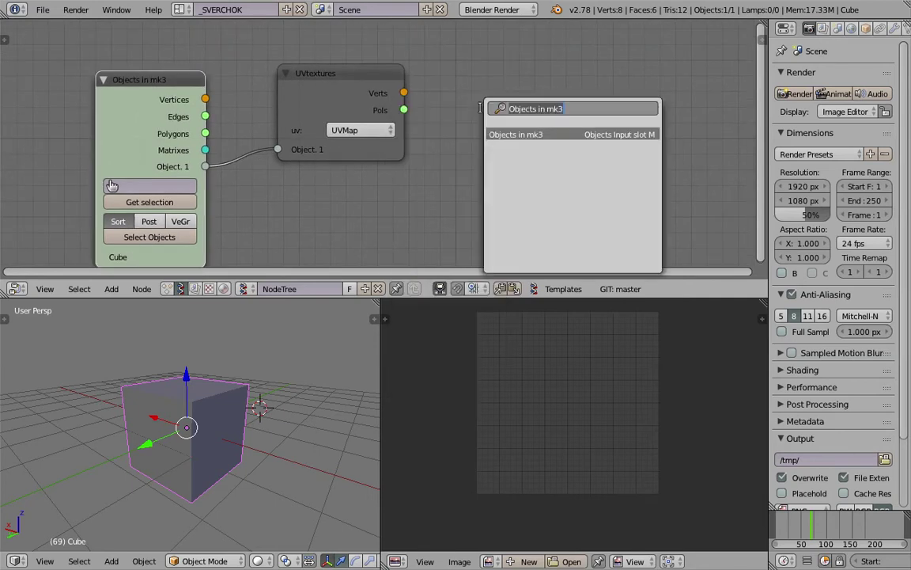
{"action": "type", "text": "view"}
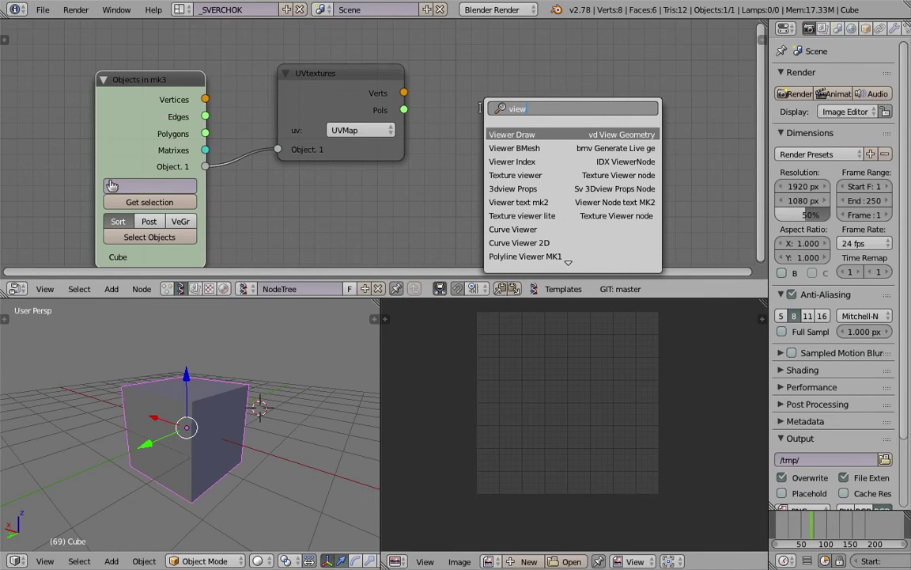
{"action": "key", "text": "Return"}
{"action": "left_click", "coordinate": [522, 57]}
{"action": "left_click_drag", "start_coordinate": [403, 93], "coordinate": [522, 173]}
{"action": "left_click_drag", "start_coordinate": [523, 189], "coordinate": [404, 109]}
Widen the 3D view and examine the unfolded UV cross beside the cube.
{"action": "scroll", "coordinate": [178, 368], "scroll_direction": "down", "scroll_amount": 4}
{"action": "middle_click_drag", "start_coordinate": [195, 357], "coordinate": [174, 450]}
{"action": "left_click_drag", "start_coordinate": [381, 354], "coordinate": [450, 362]}
{"action": "middle_click_drag", "start_coordinate": [387, 366], "coordinate": [240, 407]}
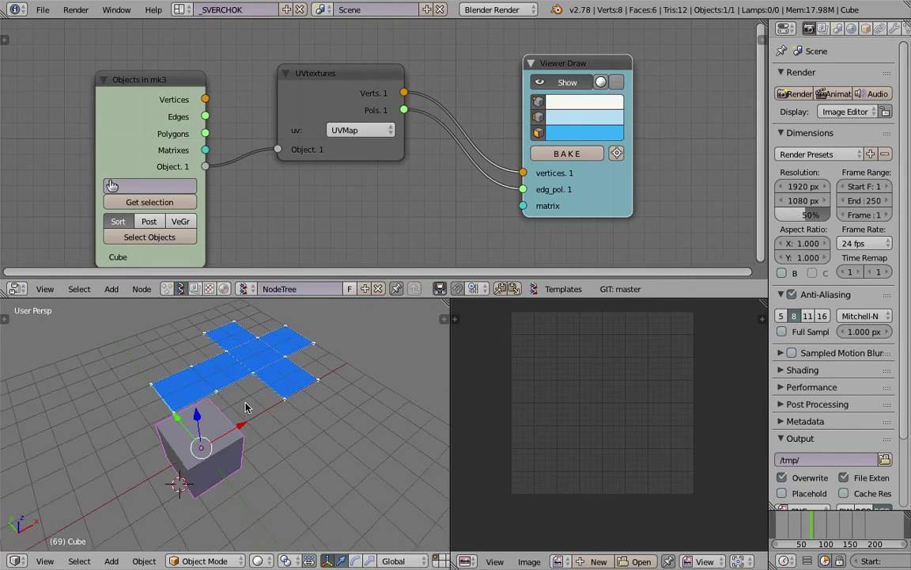
{"action": "mouse_move", "coordinate": [245, 407]}
{"action": "middle_mouse_down"}
{"action": "mouse_move", "coordinate": [212, 381]}
{"action": "mouse_move", "coordinate": [271, 477]}
{"action": "mouse_move", "coordinate": [301, 406]}
{"action": "mouse_move", "coordinate": [246, 391]}
{"action": "mouse_move", "coordinate": [275, 399]}
{"action": "mouse_move", "coordinate": [246, 398]}
{"action": "middle_mouse_up"}
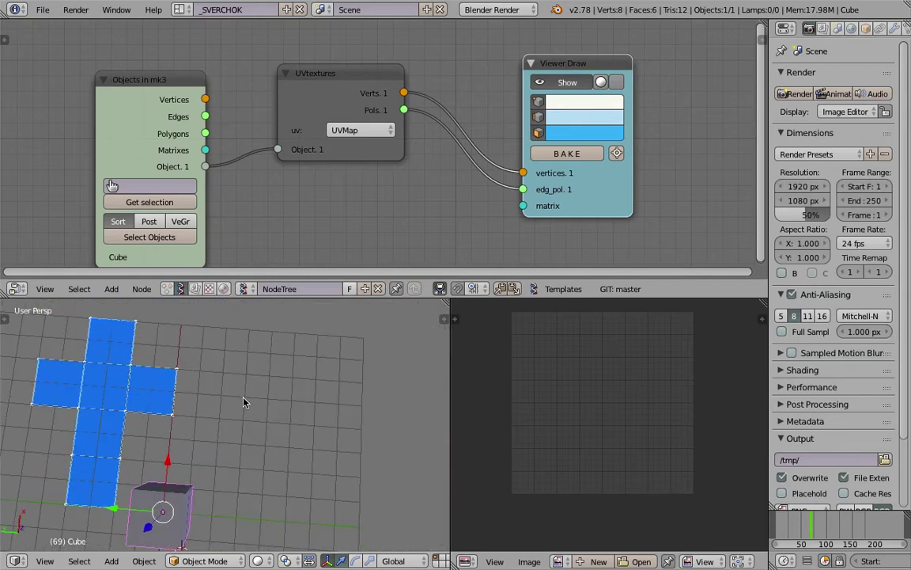
Sketch a grease pencil square with a wavy yarn line above it and arrows leading into the square and toward the UV cross.
{"action": "mouse_move", "coordinate": [246, 398]}
{"action": "left_mouse_down"}
{"action": "mouse_move", "coordinate": [243, 427]}
{"action": "mouse_move", "coordinate": [269, 444]}
{"action": "mouse_move", "coordinate": [294, 428]}
{"action": "mouse_move", "coordinate": [297, 398]}
{"action": "mouse_move", "coordinate": [247, 404]}
{"action": "left_mouse_up"}
{"action": "mouse_move", "coordinate": [253, 363]}
{"action": "left_mouse_down"}
{"action": "mouse_move", "coordinate": [251, 383]}
{"action": "mouse_move", "coordinate": [265, 352]}
{"action": "mouse_move", "coordinate": [274, 370]}
{"action": "left_mouse_up"}
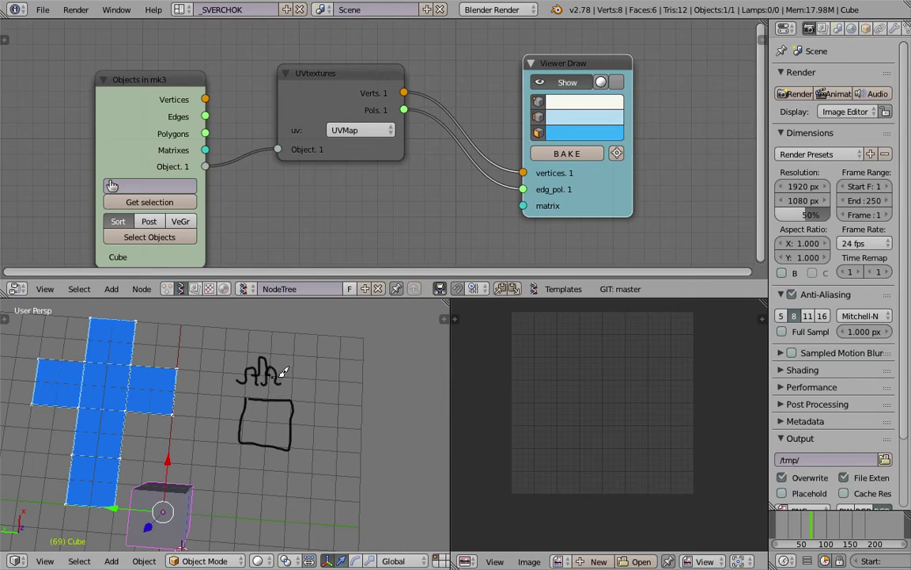
{"action": "left_click_drag", "start_coordinate": [305, 329], "coordinate": [309, 370]}
{"action": "mouse_move", "coordinate": [235, 410]}
{"action": "left_mouse_down"}
{"action": "mouse_move", "coordinate": [218, 388]}
{"action": "mouse_move", "coordinate": [192, 387]}
{"action": "mouse_move", "coordinate": [203, 392]}
{"action": "left_mouse_up"}
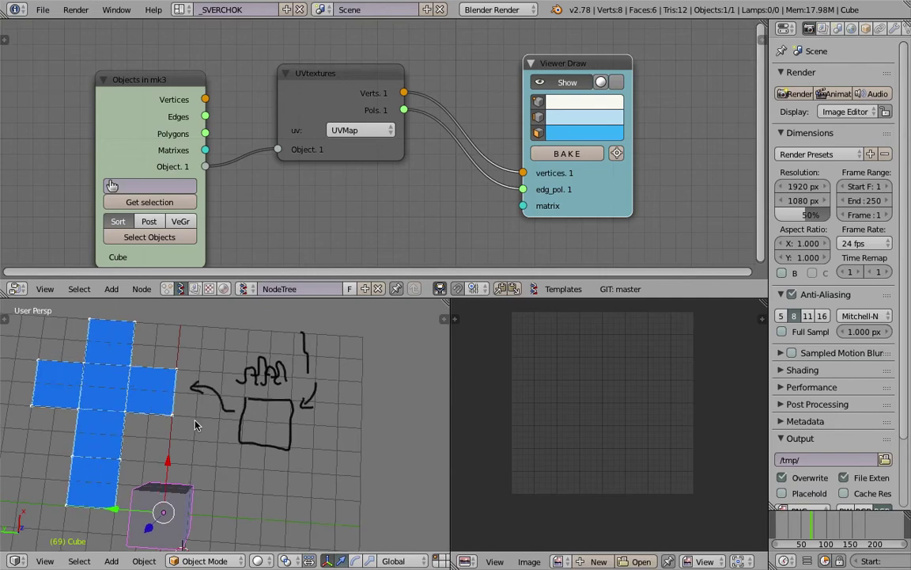
Fill the sketched grease pencil square with rows of small knitting loops.
{"action": "middle_click_drag", "start_coordinate": [188, 428], "coordinate": [226, 394], "text": "shift"}
{"action": "mouse_move", "coordinate": [164, 371]}
{"action": "middle_mouse_down"}
{"action": "mouse_move", "coordinate": [209, 396]}
{"action": "mouse_move", "coordinate": [293, 393]}
{"action": "mouse_move", "coordinate": [281, 391]}
{"action": "mouse_move", "coordinate": [285, 417]}
{"action": "mouse_move", "coordinate": [297, 362]}
{"action": "middle_mouse_up"}
{"action": "mouse_move", "coordinate": [300, 359]}
{"action": "left_mouse_down"}
{"action": "mouse_move", "coordinate": [380, 370]}
{"action": "mouse_move", "coordinate": [318, 376]}
{"action": "left_mouse_up"}
{"action": "mouse_move", "coordinate": [316, 379]}
{"action": "left_mouse_down"}
{"action": "mouse_move", "coordinate": [306, 374]}
{"action": "mouse_move", "coordinate": [308, 401]}
{"action": "left_mouse_up"}
{"action": "left_click_drag", "start_coordinate": [312, 398], "coordinate": [359, 398]}
{"action": "left_click_drag", "start_coordinate": [364, 402], "coordinate": [385, 403]}
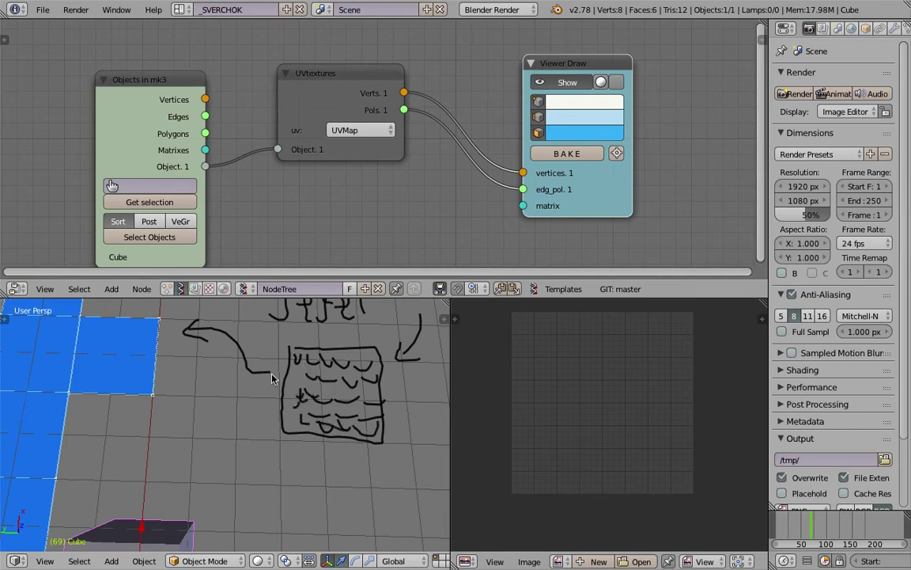
{"action": "middle_click_drag", "start_coordinate": [338, 371], "coordinate": [223, 384], "text": "shift"}
{"action": "scroll", "coordinate": [223, 385], "scroll_direction": "up", "scroll_amount": 3}
{"action": "scroll", "coordinate": [280, 367], "scroll_direction": "down", "scroll_amount": 3}
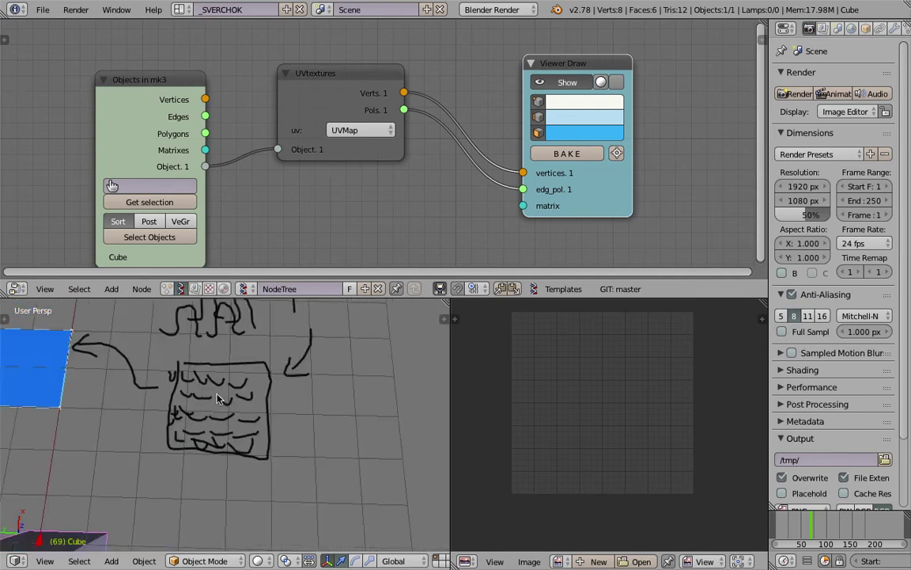
{"action": "middle_click_drag", "start_coordinate": [109, 342], "coordinate": [228, 358], "text": "shift"}
{"action": "scroll", "coordinate": [146, 397], "scroll_direction": "down", "scroll_amount": 1}
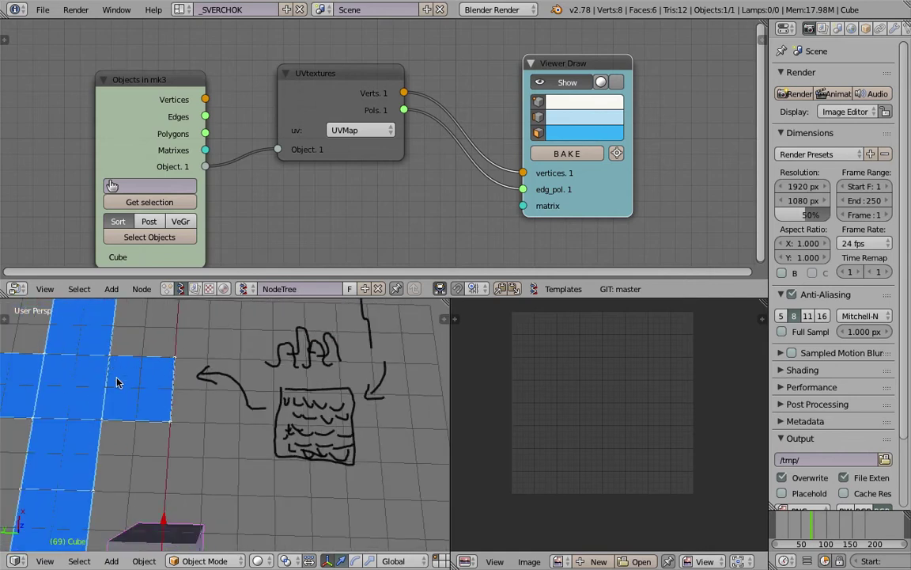
{"action": "mouse_move", "coordinate": [168, 390]}
{"action": "middle_mouse_down"}
{"action": "mouse_move", "coordinate": [254, 360]}
{"action": "mouse_move", "coordinate": [467, 333]}
{"action": "middle_mouse_up"}
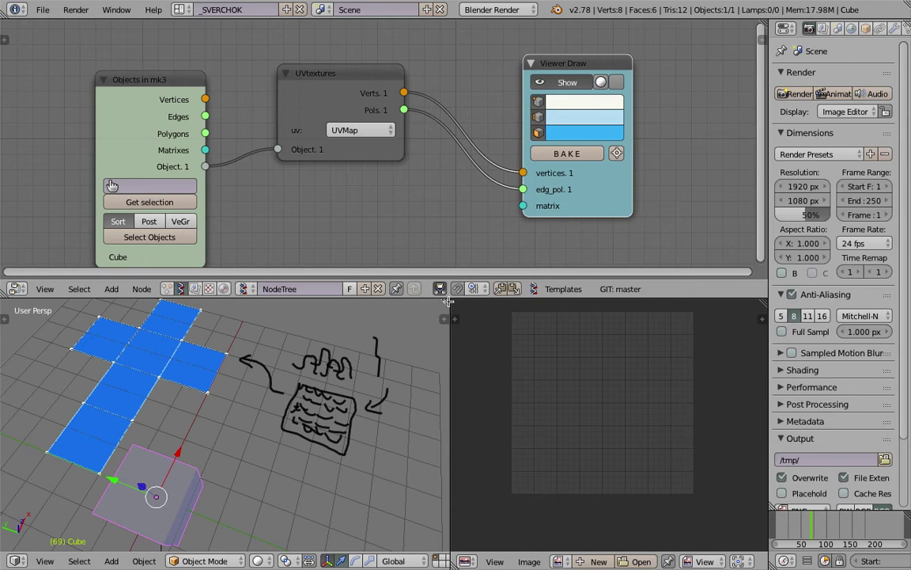
Merge the image editor area into the 3D view, delete the grease pencil sketch layer and hide the properties sidebar.
{"action": "left_click_drag", "start_coordinate": [448, 301], "coordinate": [585, 332]}
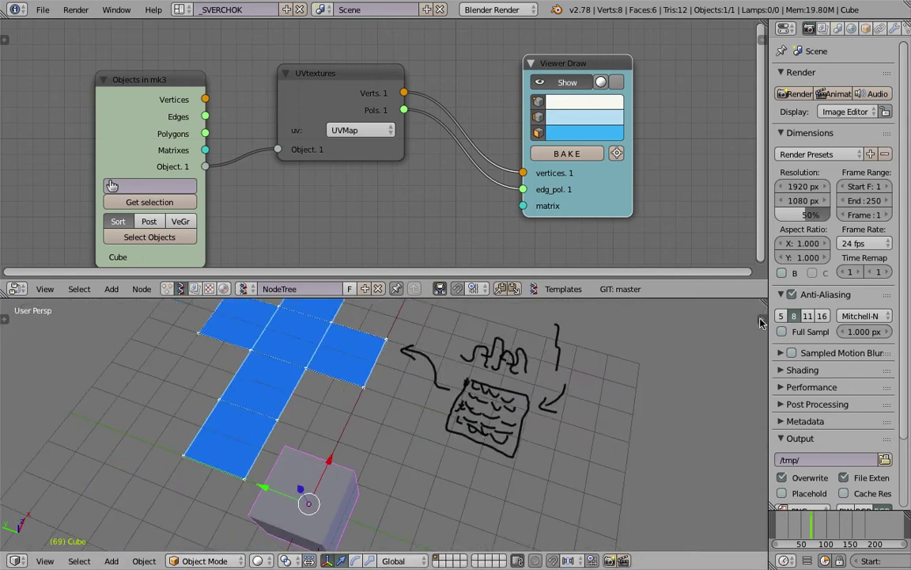
{"action": "key", "text": "n"}
{"action": "scroll", "coordinate": [687, 374], "scroll_direction": "down", "scroll_amount": 8}
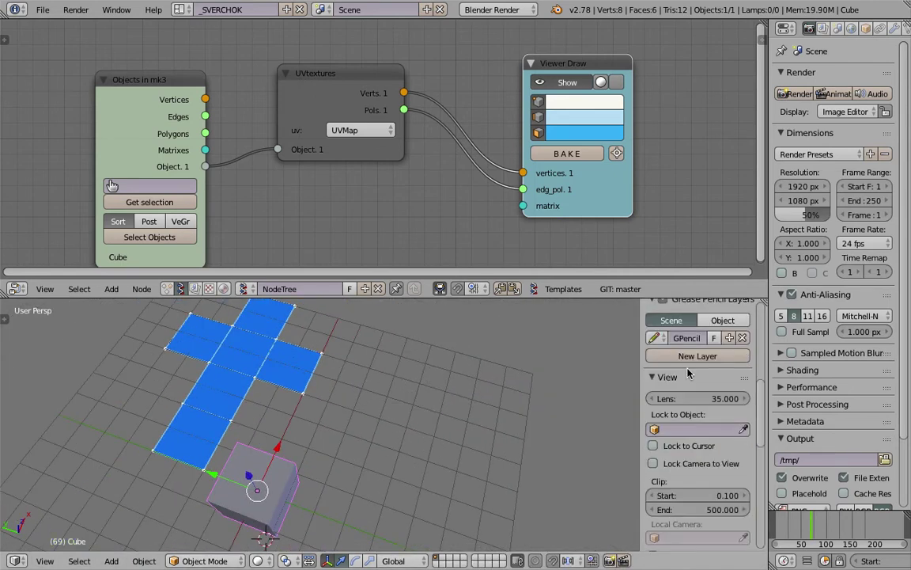
{"action": "left_click_drag", "start_coordinate": [638, 360], "coordinate": [799, 378]}
Save the Blender file over the existing one.
{"action": "middle_click_drag", "start_coordinate": [392, 412], "coordinate": [433, 421]}
{"action": "key", "text": "ctrl+s"}
{"action": "left_click", "coordinate": [428, 414]}
{"action": "key", "text": "ctrl+s"}
{"action": "left_click", "coordinate": [437, 426]}
Move the Viewer Draw node slightly up and to the right, and make the node editor taller.
{"action": "scroll", "coordinate": [405, 195], "scroll_direction": "down", "scroll_amount": 1}
{"action": "middle_click_drag", "start_coordinate": [406, 195], "coordinate": [387, 173]}
{"action": "left_click_drag", "start_coordinate": [544, 182], "coordinate": [564, 167]}
{"action": "left_click_drag", "start_coordinate": [531, 297], "coordinate": [531, 331]}
{"action": "middle_click_drag", "start_coordinate": [379, 415], "coordinate": [147, 368]}
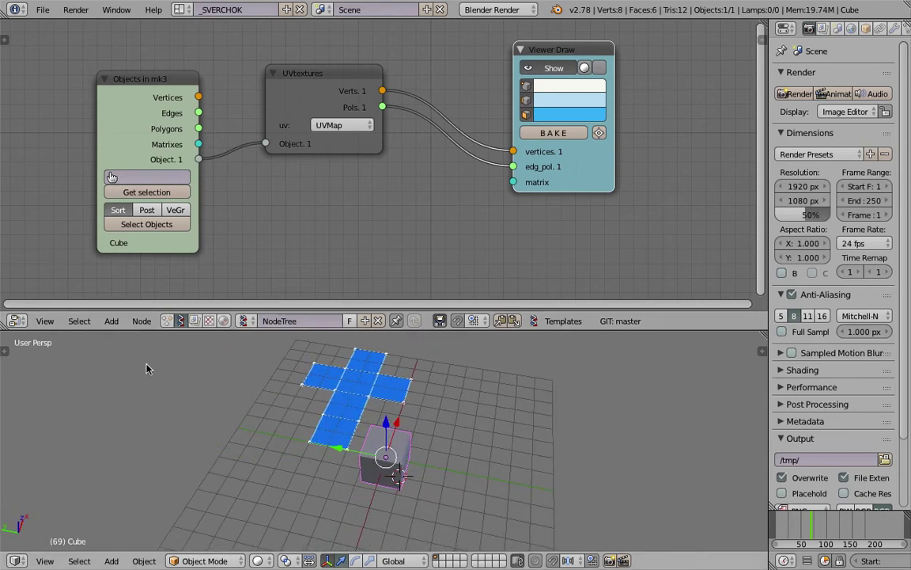
Show the 3D view's tool shelf, then make the 3D view taller and the shelf wider.
{"action": "left_click", "coordinate": [7, 350]}
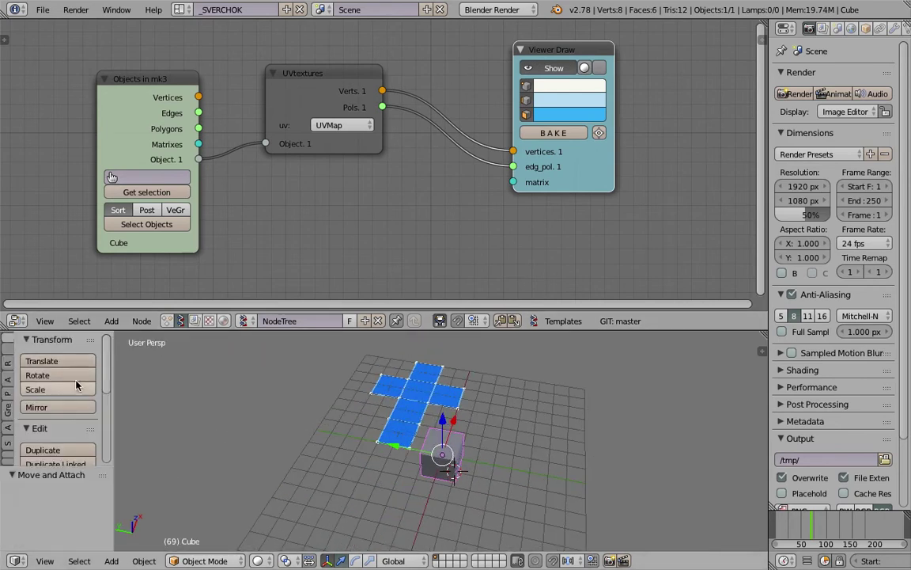
{"action": "scroll", "coordinate": [112, 457], "scroll_direction": "down", "scroll_amount": 5}
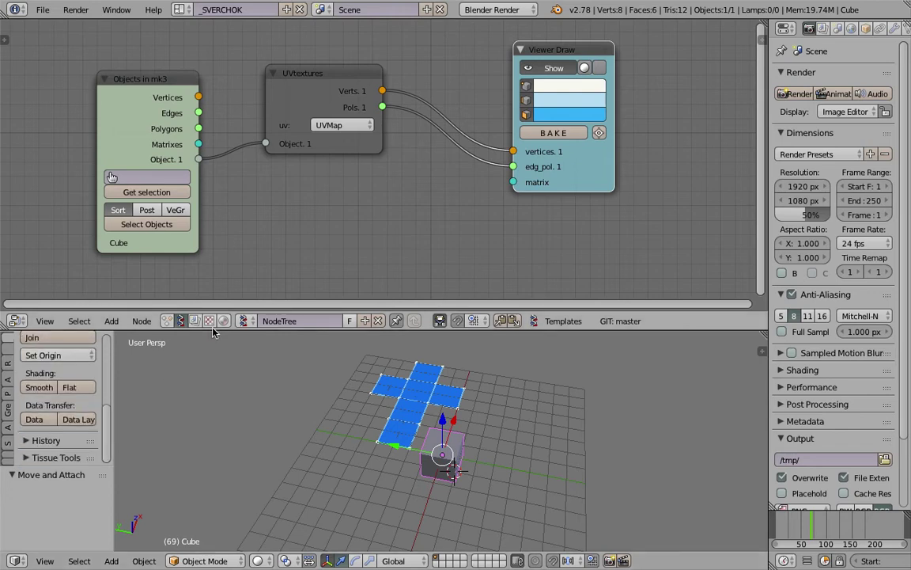
{"action": "left_click_drag", "start_coordinate": [186, 312], "coordinate": [185, 270]}
{"action": "left_click_drag", "start_coordinate": [114, 345], "coordinate": [172, 345]}
Find the Tissue add-on's Tessellate and UV to Mesh commands among the object creation tools.
{"action": "left_click", "coordinate": [7, 310]}
{"action": "scroll", "coordinate": [97, 384], "scroll_direction": "down", "scroll_amount": 4}
{"action": "scroll", "coordinate": [97, 384], "scroll_direction": "down", "scroll_amount": 6}
{"action": "scroll", "coordinate": [94, 431], "scroll_direction": "down", "scroll_amount": 3}
{"action": "scroll", "coordinate": [90, 453], "scroll_direction": "down", "scroll_amount": 1}
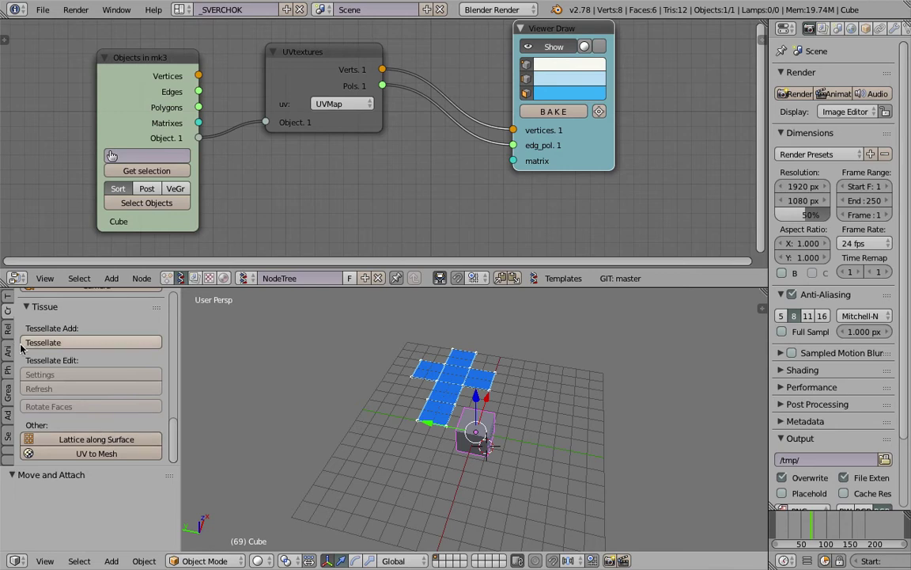
Expand the Tissue Tools section among the object tools and enlarge the tool shelf and 3D view further.
{"action": "left_click", "coordinate": [7, 299]}
{"action": "scroll", "coordinate": [77, 402], "scroll_direction": "down", "scroll_amount": 4}
{"action": "left_click", "coordinate": [67, 457]}
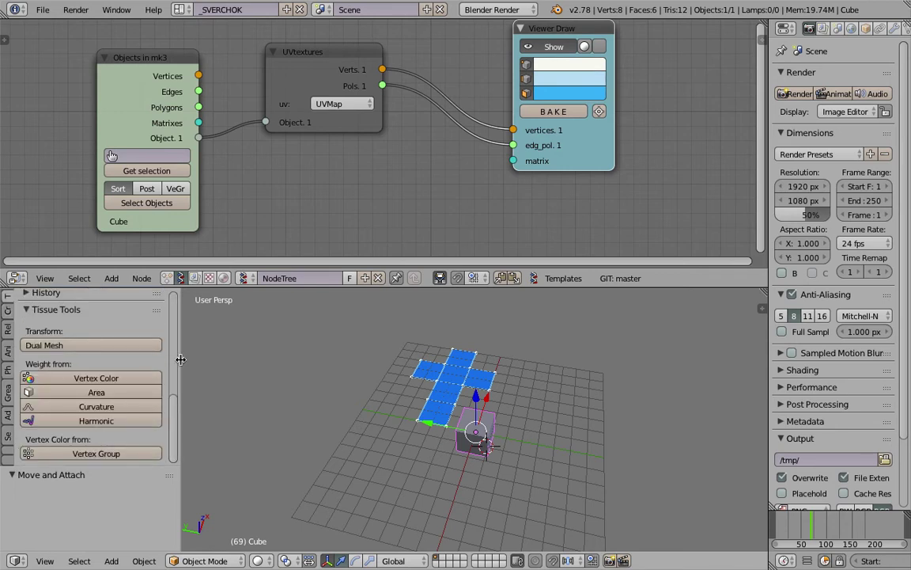
{"action": "left_click_drag", "start_coordinate": [180, 359], "coordinate": [199, 359]}
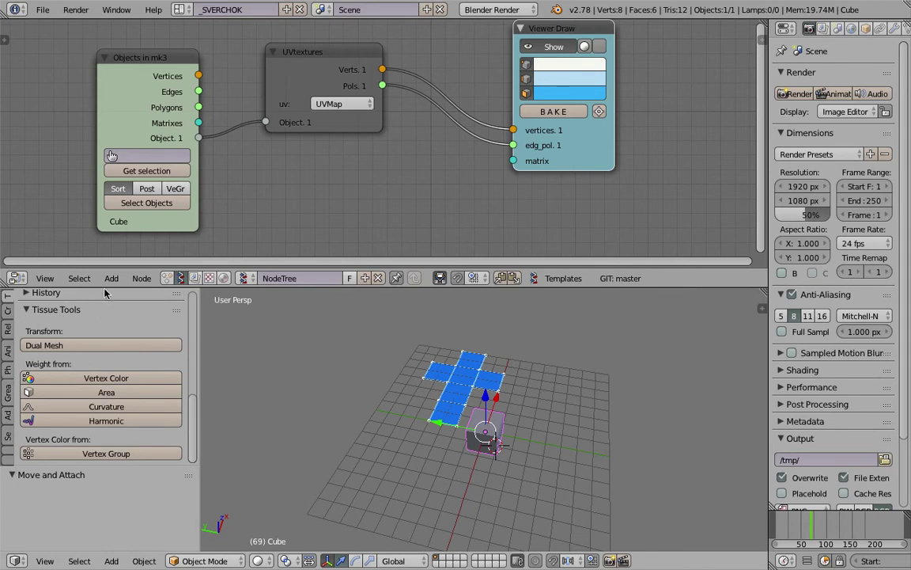
{"action": "left_click_drag", "start_coordinate": [114, 287], "coordinate": [112, 262]}
{"action": "scroll", "coordinate": [82, 328], "scroll_direction": "up", "scroll_amount": 4}
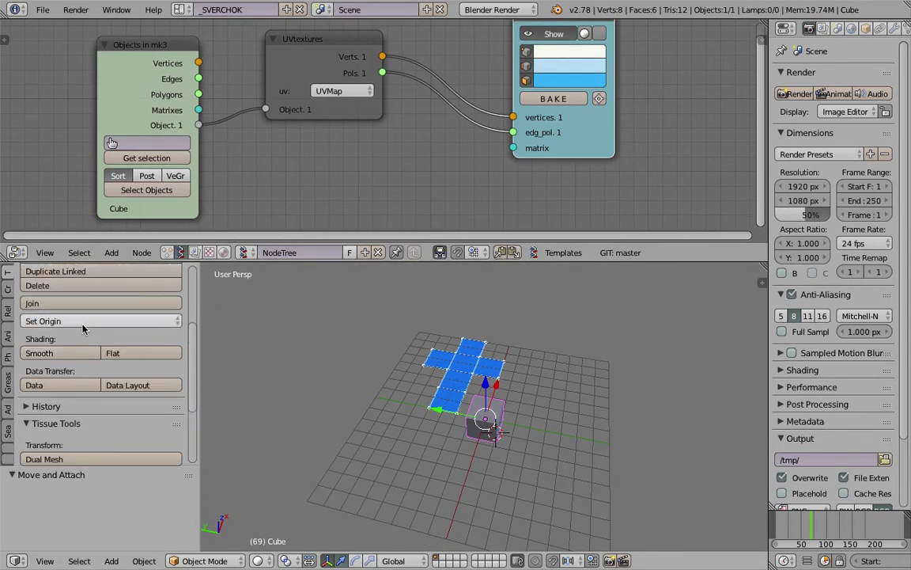
{"action": "scroll", "coordinate": [83, 328], "scroll_direction": "down", "scroll_amount": 3}
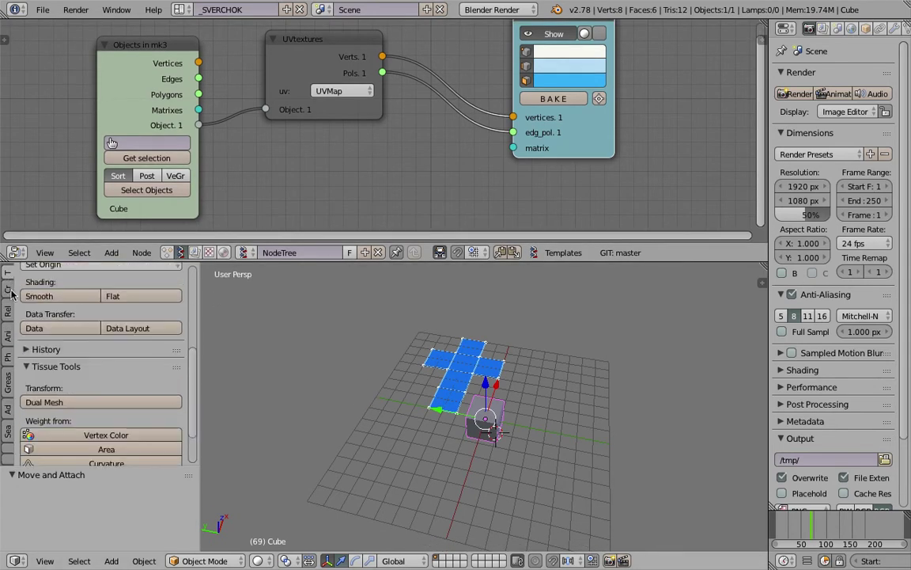
Review the Tissue Tools section again, followed by the Tessellate command among the creation tools.
{"action": "left_click", "coordinate": [9, 290]}
{"action": "left_click", "coordinate": [8, 272]}
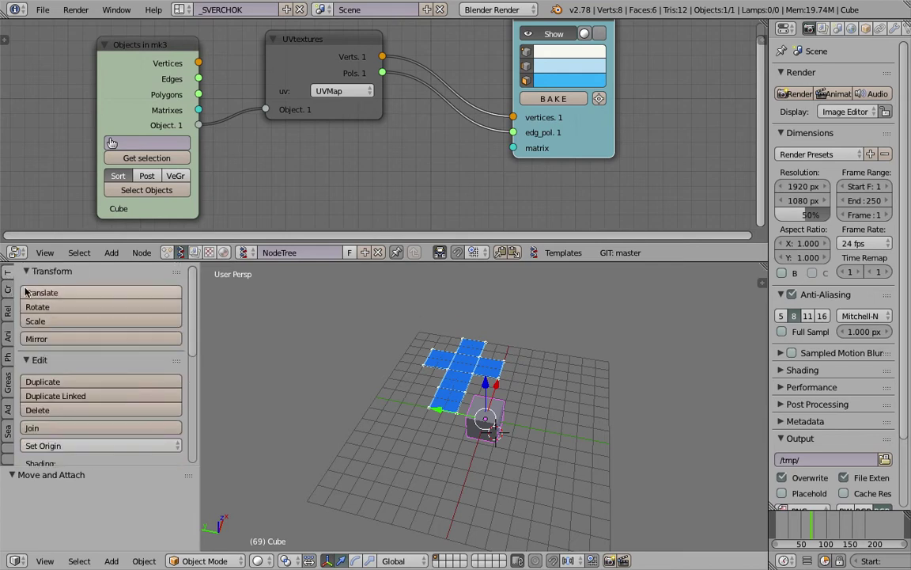
{"action": "scroll", "coordinate": [98, 338], "scroll_direction": "down", "scroll_amount": 3}
{"action": "scroll", "coordinate": [103, 352], "scroll_direction": "down", "scroll_amount": 5}
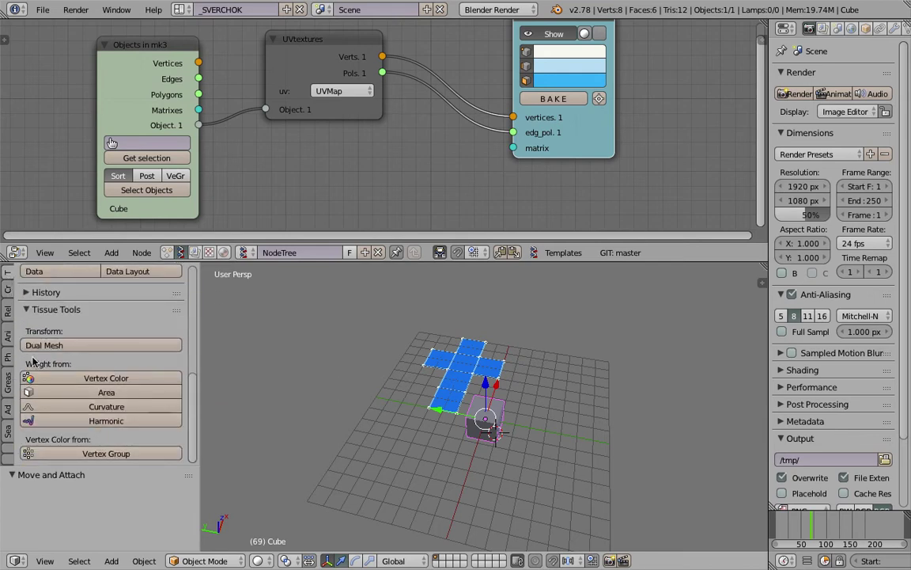
{"action": "middle_click_drag", "start_coordinate": [354, 411], "coordinate": [321, 406]}
{"action": "left_click", "coordinate": [9, 289]}
{"action": "scroll", "coordinate": [119, 387], "scroll_direction": "down", "scroll_amount": 8}
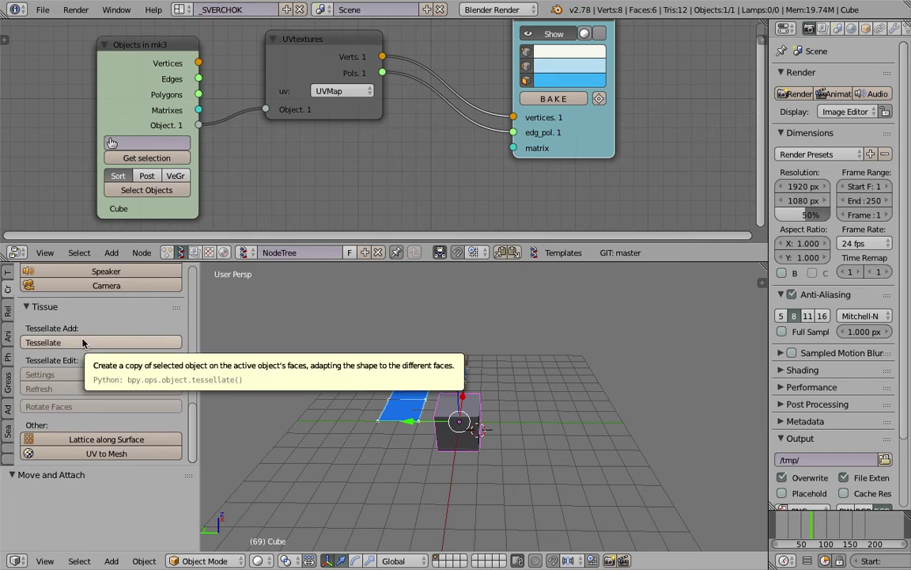
Sketch a wavy grease pencil yarn line beside the UV cross and try to undo the last two actions.
{"action": "middle_click_drag", "start_coordinate": [378, 416], "coordinate": [388, 442]}
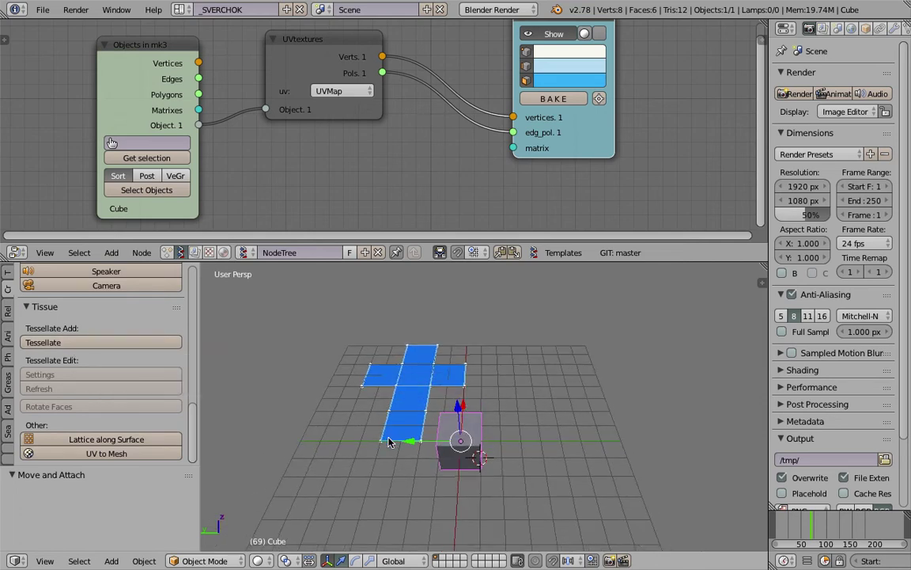
{"action": "middle_click_drag", "start_coordinate": [512, 409], "coordinate": [460, 440]}
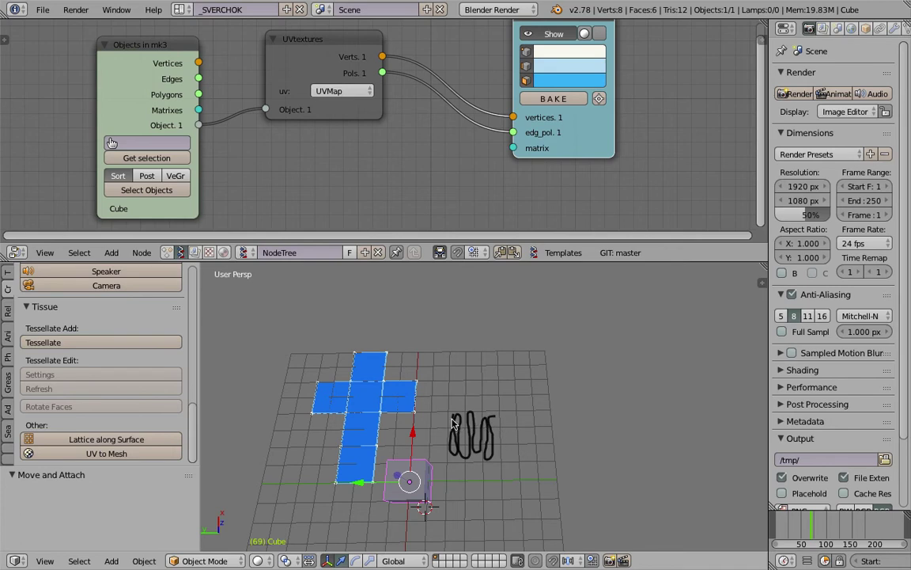
{"action": "mouse_move", "coordinate": [423, 486]}
{"action": "middle_mouse_down"}
{"action": "mouse_move", "coordinate": [411, 450]}
{"action": "mouse_move", "coordinate": [431, 465]}
{"action": "mouse_move", "coordinate": [454, 435]}
{"action": "middle_mouse_up"}
{"action": "key", "text": "ctrl+z"}
{"action": "key", "text": "ctrl+z"}
Make the node editor taller and save the Blender file over the existing one.
{"action": "key", "text": "ctrl+s"}
{"action": "left_click", "coordinate": [431, 465]}
{"action": "left_click_drag", "start_coordinate": [423, 261], "coordinate": [420, 349]}
{"action": "scroll", "coordinate": [404, 316], "scroll_direction": "down", "scroll_amount": 3}
{"action": "middle_click_drag", "start_coordinate": [401, 317], "coordinate": [388, 260]}
{"action": "key", "text": "ctrl+s"}
{"action": "left_click", "coordinate": [414, 286]}
Remove the grease pencil layer that holds the wavy yarn sketch.
{"action": "mouse_move", "coordinate": [524, 479]}
{"action": "middle_mouse_down"}
{"action": "mouse_move", "coordinate": [519, 425]}
{"action": "mouse_move", "coordinate": [522, 435]}
{"action": "mouse_move", "coordinate": [508, 451]}
{"action": "middle_mouse_up"}
{"action": "scroll", "coordinate": [422, 516], "scroll_direction": "down", "scroll_amount": 4}
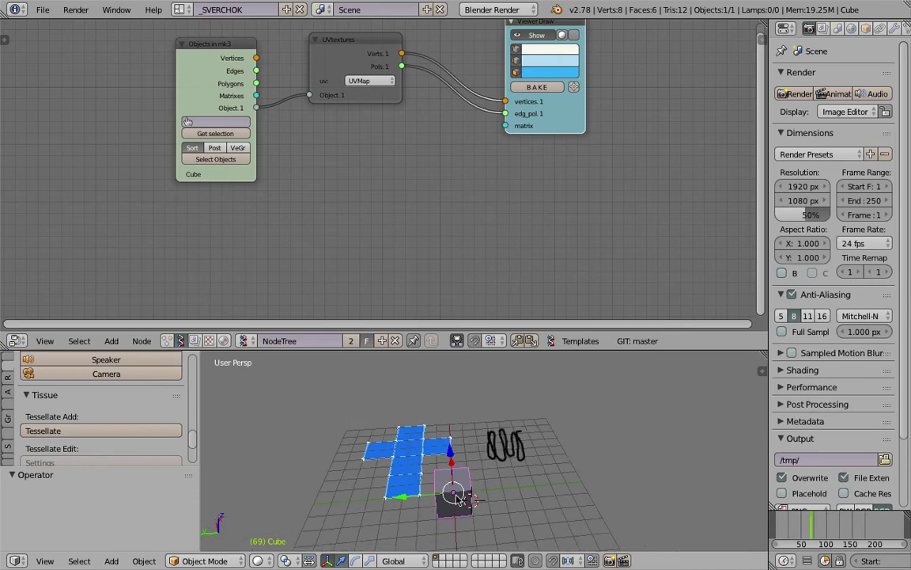
{"action": "key", "text": "n"}
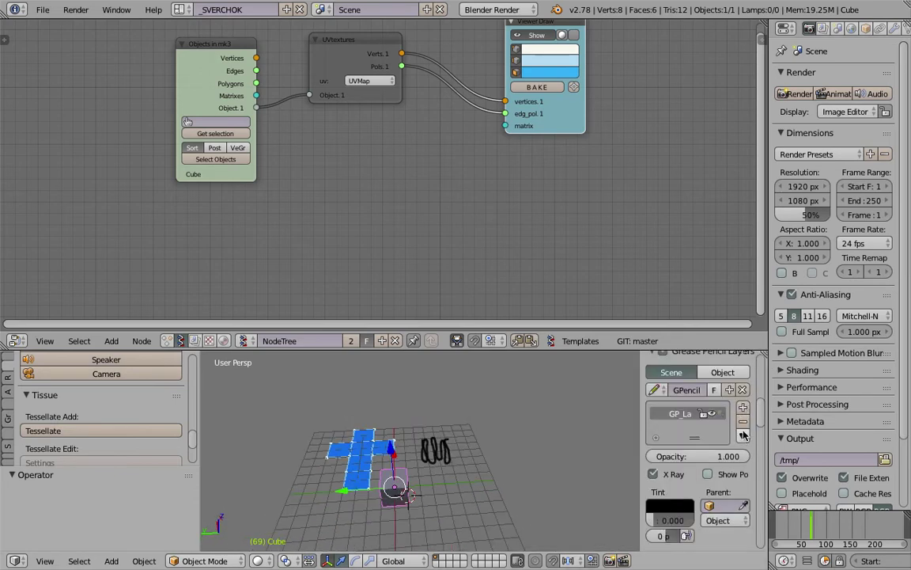
{"action": "left_click", "coordinate": [742, 435]}
{"action": "key", "text": "n"}
Switch the 3D view to an orthographic top view centred around the cube.
{"action": "left_click", "coordinate": [47, 560]}
{"action": "left_click", "coordinate": [83, 505]}
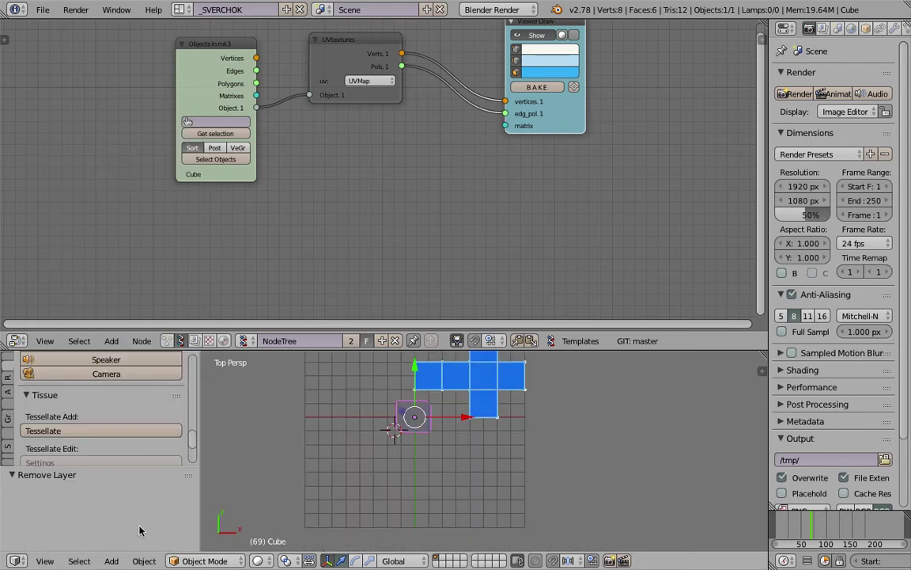
{"action": "left_click", "coordinate": [44, 562]}
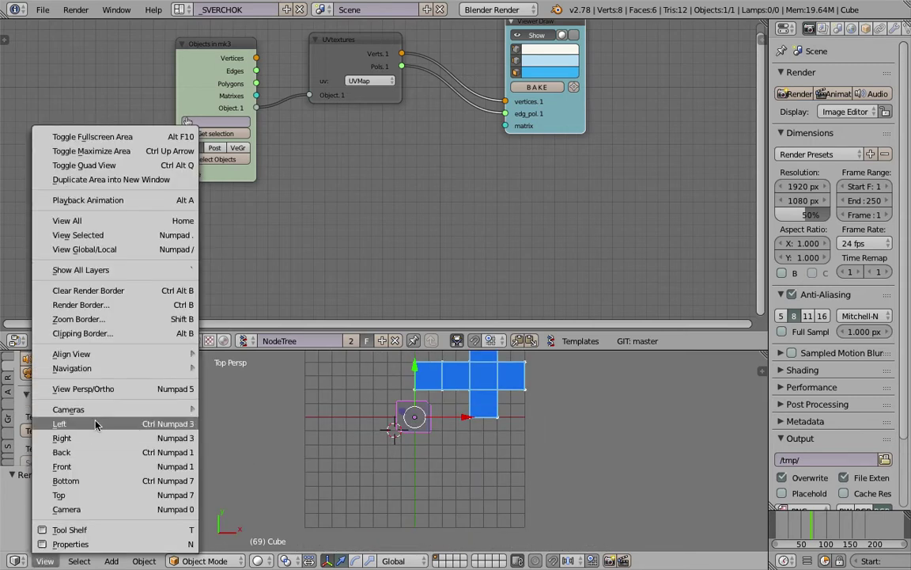
{"action": "left_click", "coordinate": [118, 392]}
{"action": "scroll", "coordinate": [313, 441], "scroll_direction": "up", "scroll_amount": 4}
{"action": "middle_click_drag", "start_coordinate": [320, 448], "coordinate": [382, 484], "text": "shift"}
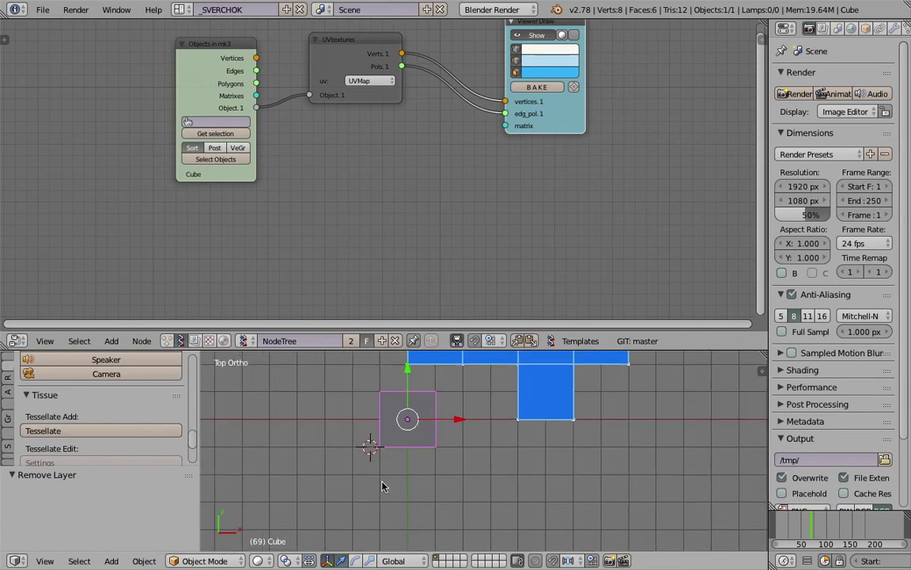
Sketch grease pencil yarn lines inside the cube's outline: a row of loops along the upper edge with long zigzags below.
{"action": "scroll", "coordinate": [353, 427], "scroll_direction": "up", "scroll_amount": 1}
{"action": "middle_click_drag", "start_coordinate": [354, 427], "coordinate": [377, 457], "text": "shift"}
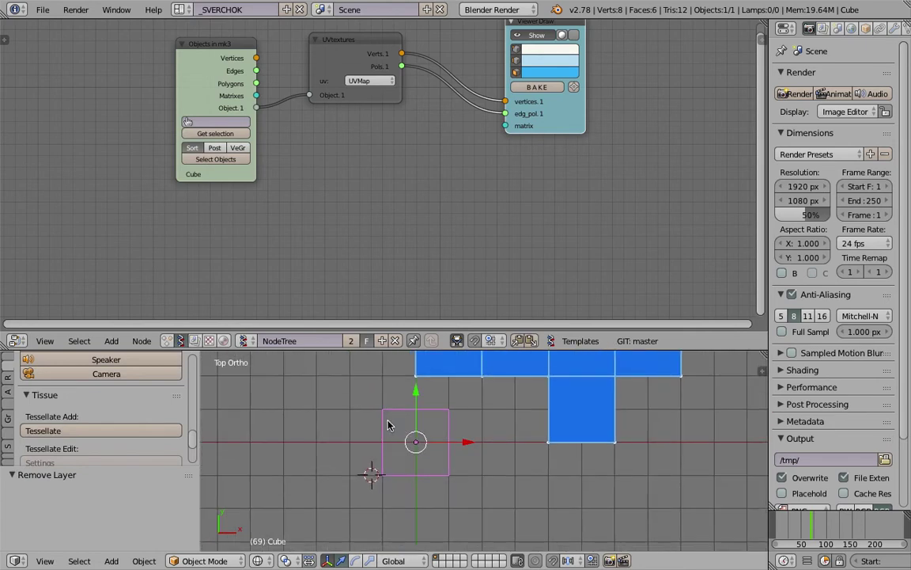
{"action": "scroll", "coordinate": [387, 425], "scroll_direction": "up", "scroll_amount": 1}
{"action": "scroll", "coordinate": [367, 410], "scroll_direction": "up", "scroll_amount": 1}
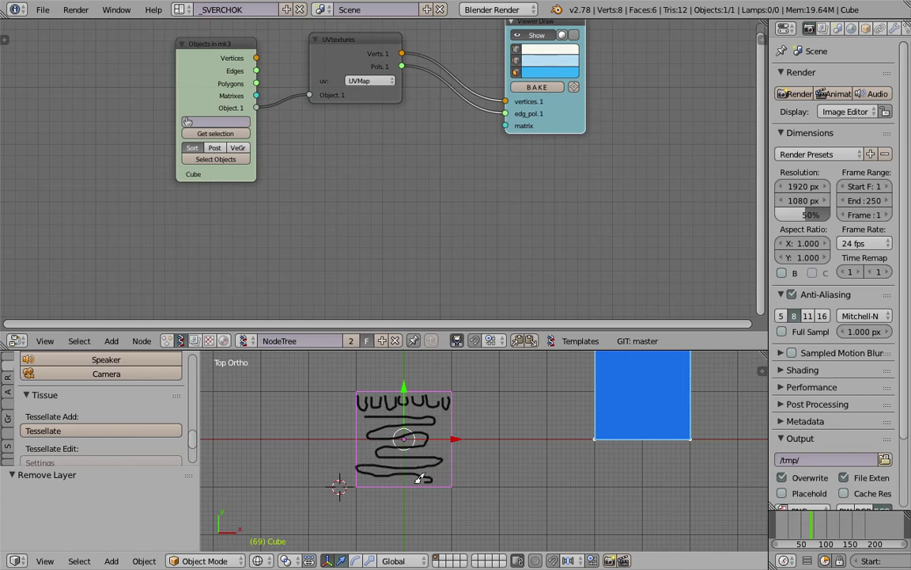
{"action": "mouse_move", "coordinate": [458, 427]}
{"action": "middle_mouse_down"}
{"action": "mouse_move", "coordinate": [418, 413]}
{"action": "mouse_move", "coordinate": [468, 408]}
{"action": "middle_mouse_up"}
{"action": "scroll", "coordinate": [456, 402], "scroll_direction": "up", "scroll_amount": 1}
Insert the ready-made grease pencil setup nodes ("> gp +") into the node tree below the UV nodes.
{"action": "middle_click_drag", "start_coordinate": [344, 220], "coordinate": [355, 197]}
{"action": "key", "text": "alt+space"}
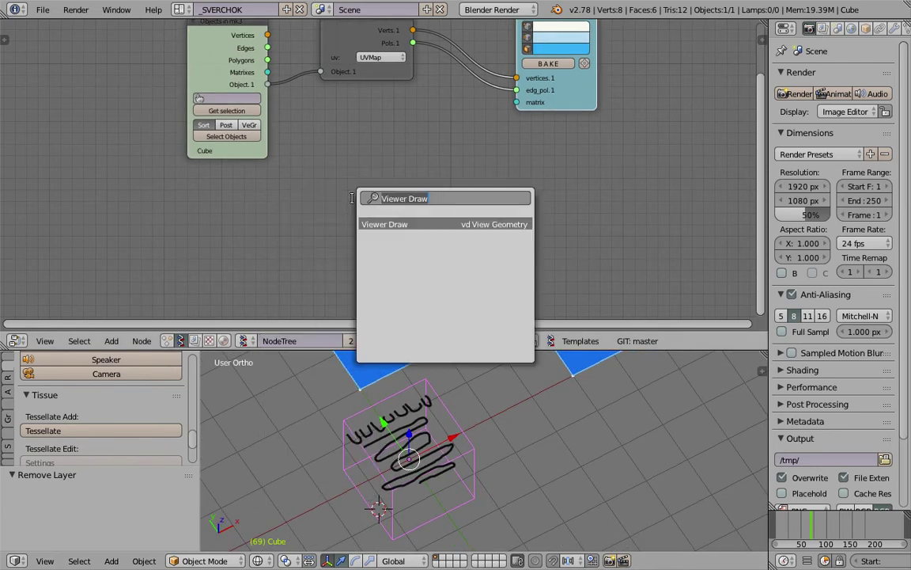
{"action": "key", "text": "Escape"}
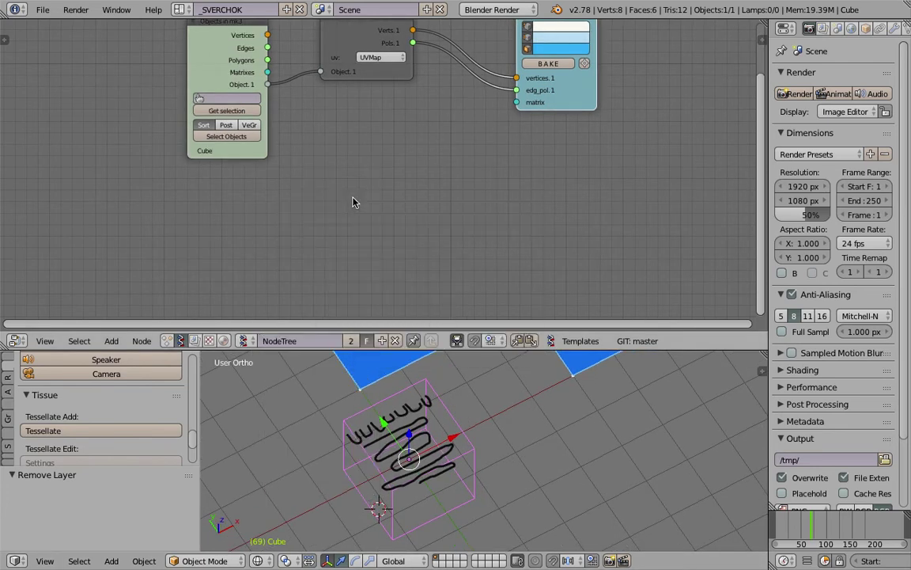
{"action": "key", "text": "alt+space"}
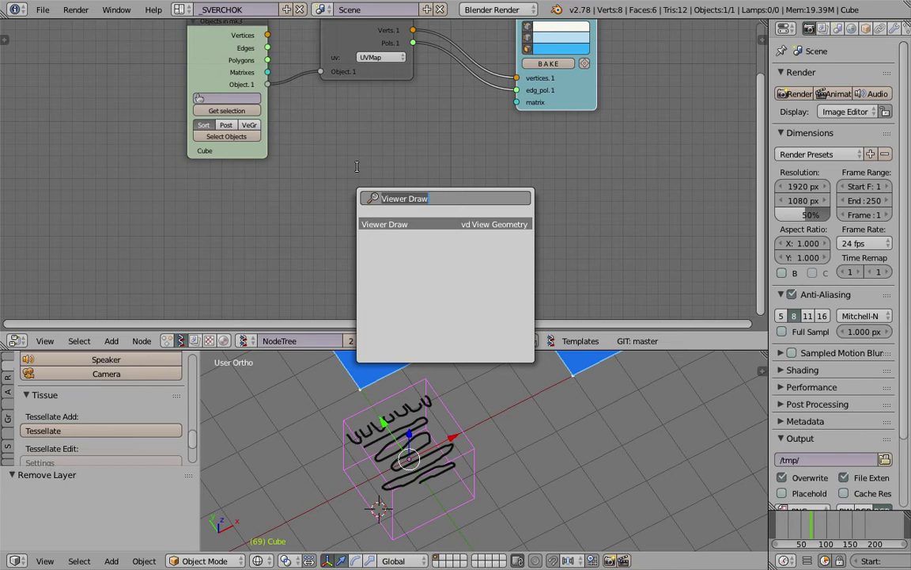
{"action": "type", "text": ">"}
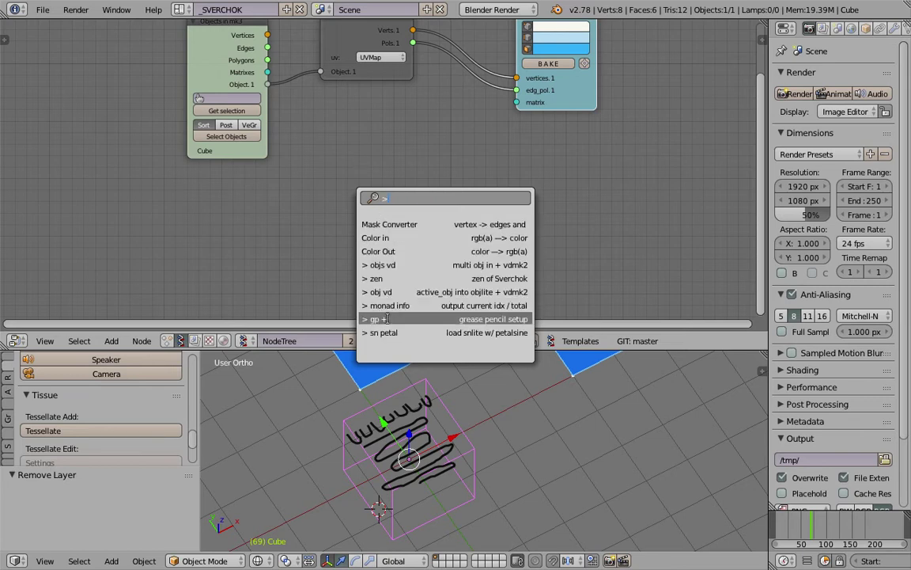
{"action": "left_click", "coordinate": [387, 318]}
{"action": "scroll", "coordinate": [343, 258], "scroll_direction": "down", "scroll_amount": 2}
{"action": "middle_click_drag", "start_coordinate": [520, 295], "coordinate": [400, 231]}
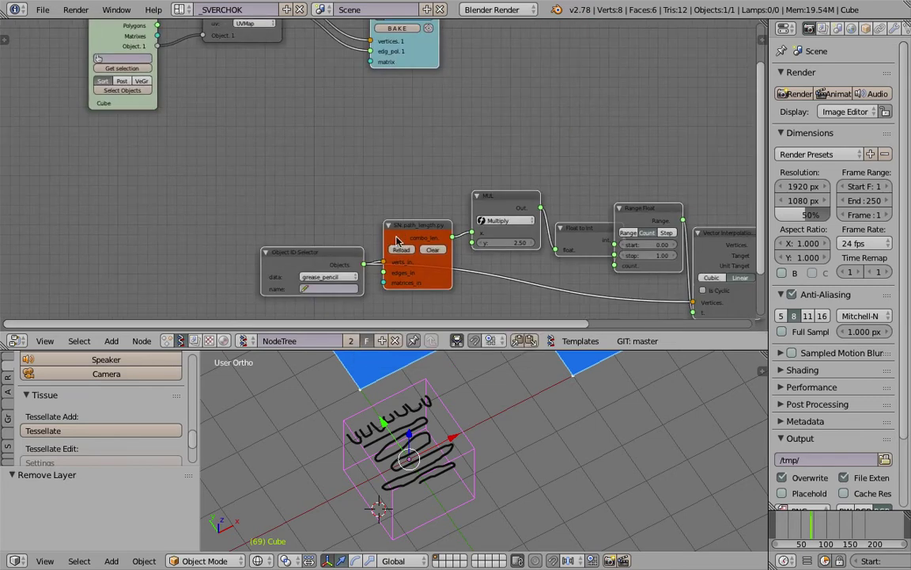
Set the Object ID Selector node to GPencil with layer GP_Layer, reading strokes from the active frame.
{"action": "left_click", "coordinate": [338, 278]}
{"action": "left_click", "coordinate": [330, 288]}
{"action": "left_click", "coordinate": [333, 304]}
{"action": "left_click", "coordinate": [305, 300]}
{"action": "left_click", "coordinate": [310, 316]}
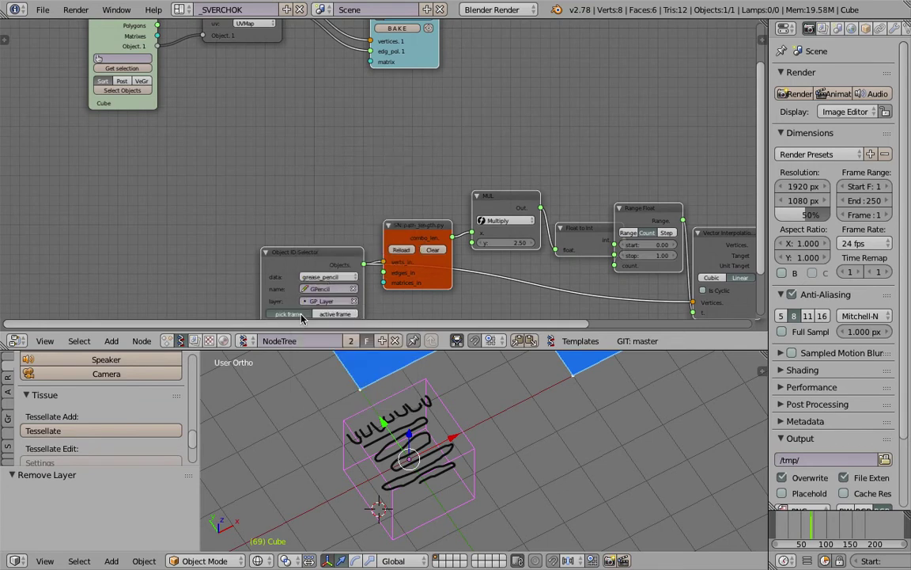
{"action": "left_click", "coordinate": [320, 317]}
Save the Blender file over the existing one and inspect the points sampled along the sketched strokes.
{"action": "middle_click_drag", "start_coordinate": [291, 212], "coordinate": [249, 199]}
{"action": "key", "text": "ctrl+s"}
{"action": "left_click", "coordinate": [258, 208]}
{"action": "middle_click_drag", "start_coordinate": [444, 431], "coordinate": [415, 462]}
{"action": "middle_click_drag", "start_coordinate": [490, 253], "coordinate": [255, 192]}
{"action": "scroll", "coordinate": [385, 439], "scroll_direction": "up", "scroll_amount": 4}
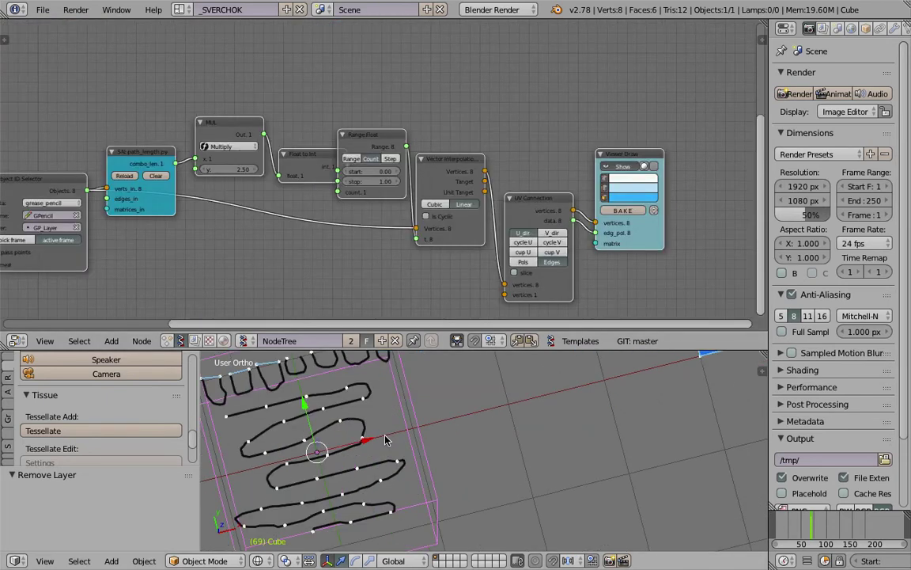
{"action": "mouse_move", "coordinate": [363, 430]}
{"action": "middle_mouse_down"}
{"action": "mouse_move", "coordinate": [455, 417]}
{"action": "mouse_move", "coordinate": [419, 448]}
{"action": "middle_mouse_up"}
{"action": "key", "text": "ctrl+s"}
{"action": "left_click", "coordinate": [419, 449]}
Spread the UV Connection and Viewer Draw nodes apart to leave a gap between them.
{"action": "middle_click_drag", "start_coordinate": [526, 229], "coordinate": [409, 207]}
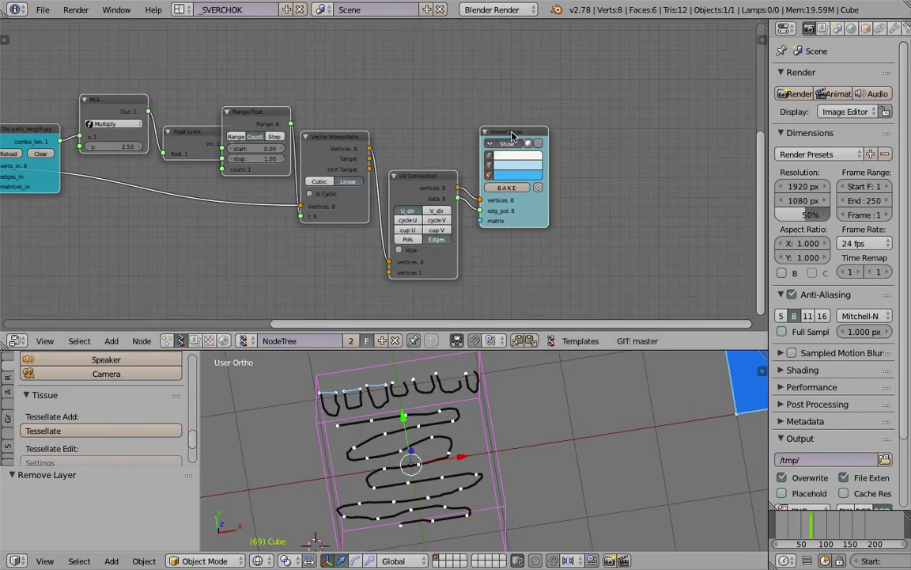
{"action": "left_click_drag", "start_coordinate": [511, 132], "coordinate": [567, 126]}
{"action": "left_click_drag", "start_coordinate": [443, 186], "coordinate": [470, 165]}
{"action": "left_click_drag", "start_coordinate": [589, 196], "coordinate": [650, 182]}
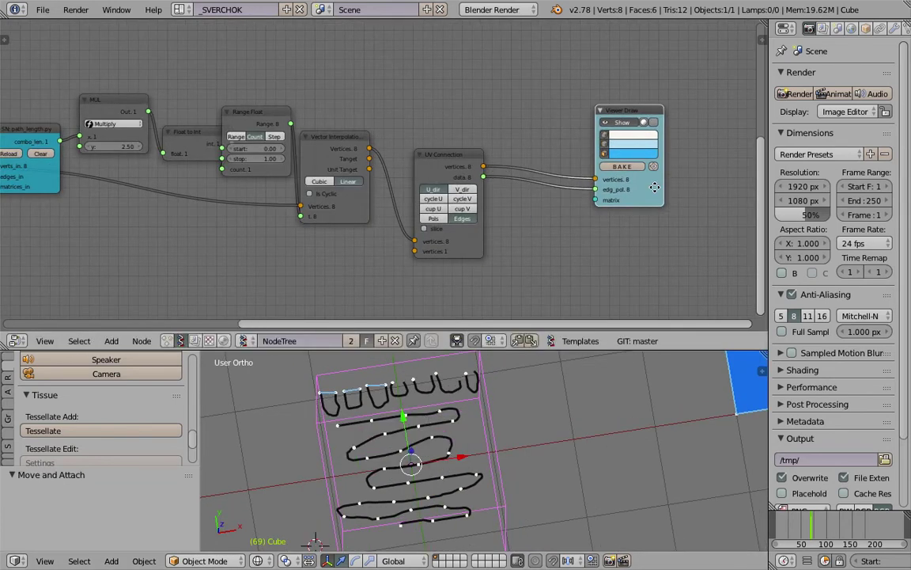
Insert a Mesh Join node into the vertices link between UV Connection and Viewer Draw.
{"action": "middle_click_drag", "start_coordinate": [566, 170], "coordinate": [472, 198]}
{"action": "scroll", "coordinate": [470, 198], "scroll_direction": "up", "scroll_amount": 3}
{"action": "key", "text": "shift+a"}
{"action": "left_click", "coordinate": [441, 149]}
{"action": "type", "text": "mesh"}
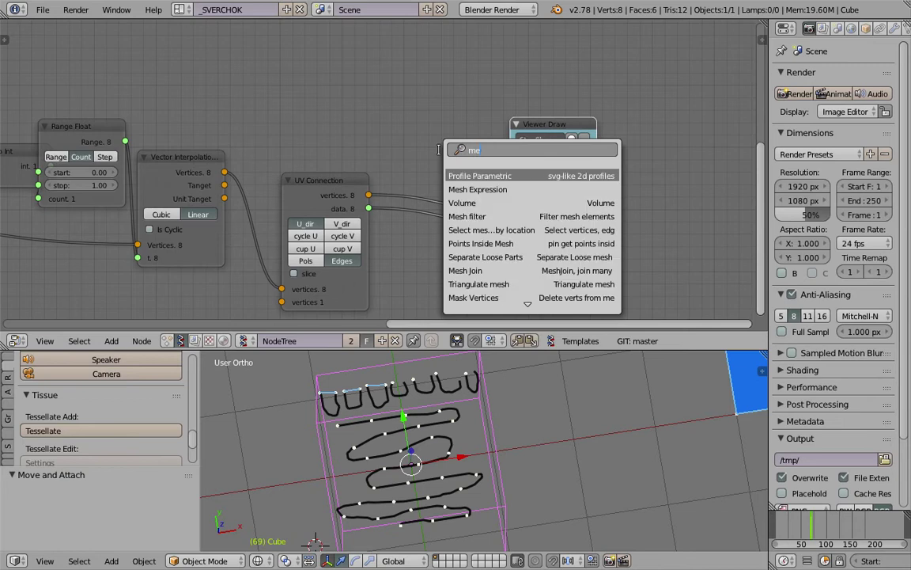
{"action": "key", "text": "Down"}
{"action": "key", "text": "Down"}
{"action": "key", "text": "Down"}
{"action": "key", "text": "Down"}
{"action": "key", "text": "Down"}
{"action": "key", "text": "Return"}
{"action": "left_click", "coordinate": [440, 153]}
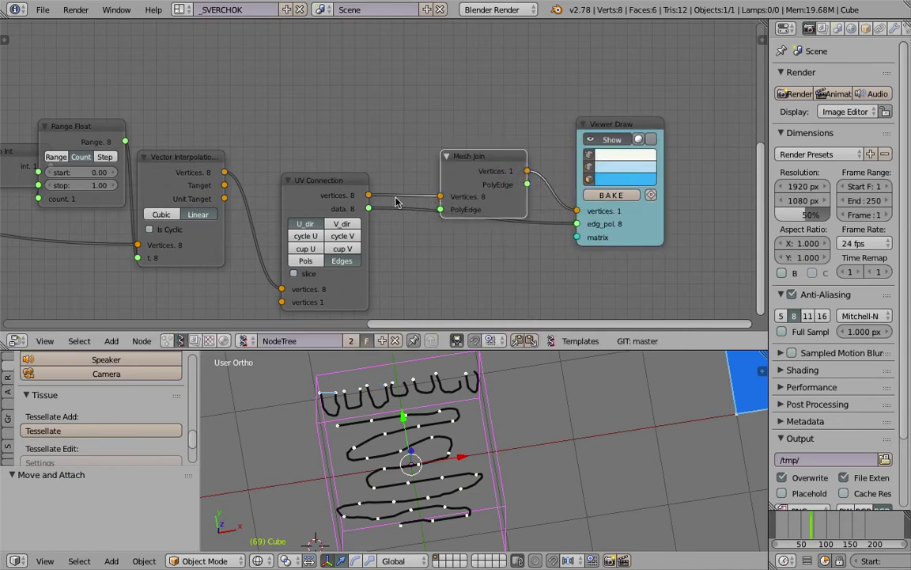
Link UV Connection's data to Mesh Join's PolyEdge input and Mesh Join's PolyEdge output to Viewer Draw's edg_pol.
{"action": "left_click_drag", "start_coordinate": [440, 208], "coordinate": [440, 209]}
{"action": "left_click_drag", "start_coordinate": [526, 184], "coordinate": [579, 224]}
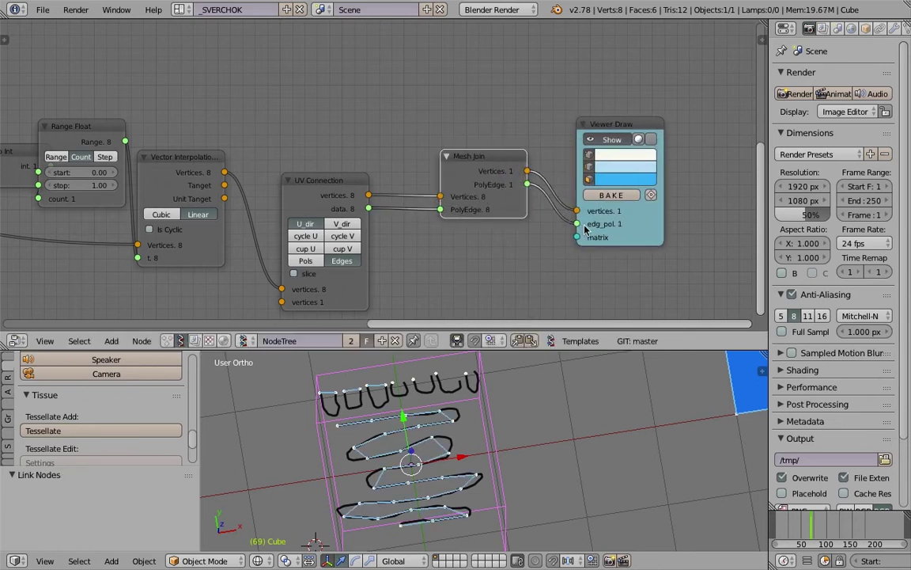
{"action": "left_click_drag", "start_coordinate": [495, 161], "coordinate": [475, 174]}
{"action": "scroll", "coordinate": [511, 403], "scroll_direction": "up", "scroll_amount": 1}
{"action": "middle_click_drag", "start_coordinate": [488, 432], "coordinate": [467, 444]}
Raise the Multiply node's y value to 13.69 to sample the strokes more densely, and save the file.
{"action": "middle_click_drag", "start_coordinate": [206, 185], "coordinate": [395, 173]}
{"action": "middle_click_drag", "start_coordinate": [150, 196], "coordinate": [688, 158]}
{"action": "scroll", "coordinate": [473, 154], "scroll_direction": "up", "scroll_amount": 1}
{"action": "left_click_drag", "start_coordinate": [408, 128], "coordinate": [334, 188]}
{"action": "middle_click_drag", "start_coordinate": [531, 164], "coordinate": [318, 148]}
{"action": "left_click_drag", "start_coordinate": [441, 101], "coordinate": [675, 102]}
{"action": "left_click_drag", "start_coordinate": [494, 97], "coordinate": [897, 97]}
{"action": "scroll", "coordinate": [436, 467], "scroll_direction": "down", "scroll_amount": 2}
{"action": "mouse_move", "coordinate": [455, 491]}
{"action": "middle_mouse_down", "text": "shift"}
{"action": "mouse_move", "coordinate": [444, 469]}
{"action": "mouse_move", "coordinate": [460, 427]}
{"action": "middle_mouse_up", "text": "shift"}
{"action": "key", "text": "ctrl+s"}
{"action": "left_click", "coordinate": [456, 421]}
Bake the joined stroke lines from their Viewer Draw node into a mesh object and turn off that viewer's preview.
{"action": "scroll", "coordinate": [584, 238], "scroll_direction": "down", "scroll_amount": 4}
{"action": "middle_click_drag", "start_coordinate": [702, 195], "coordinate": [441, 193]}
{"action": "middle_click_drag", "start_coordinate": [747, 205], "coordinate": [466, 223]}
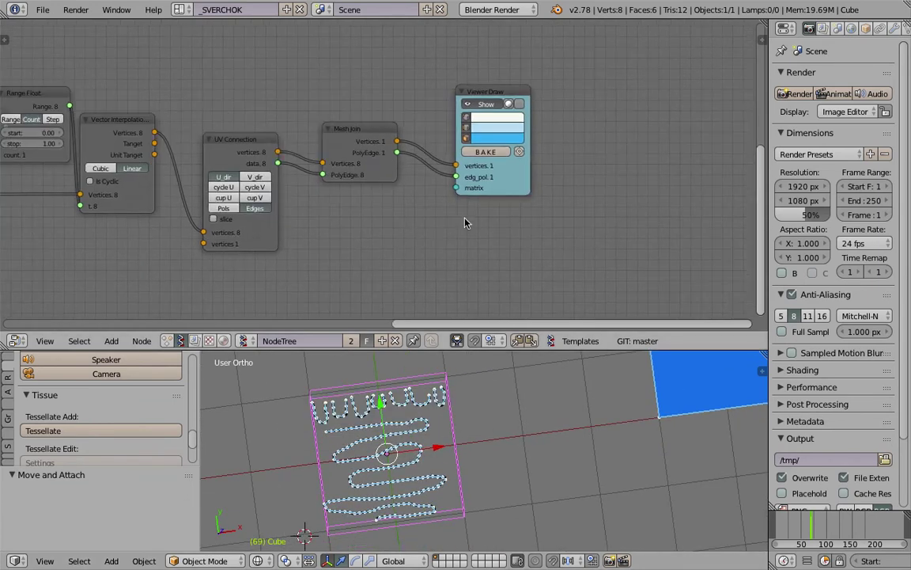
{"action": "left_click_drag", "start_coordinate": [511, 191], "coordinate": [534, 178]}
{"action": "middle_click_drag", "start_coordinate": [437, 406], "coordinate": [445, 414]}
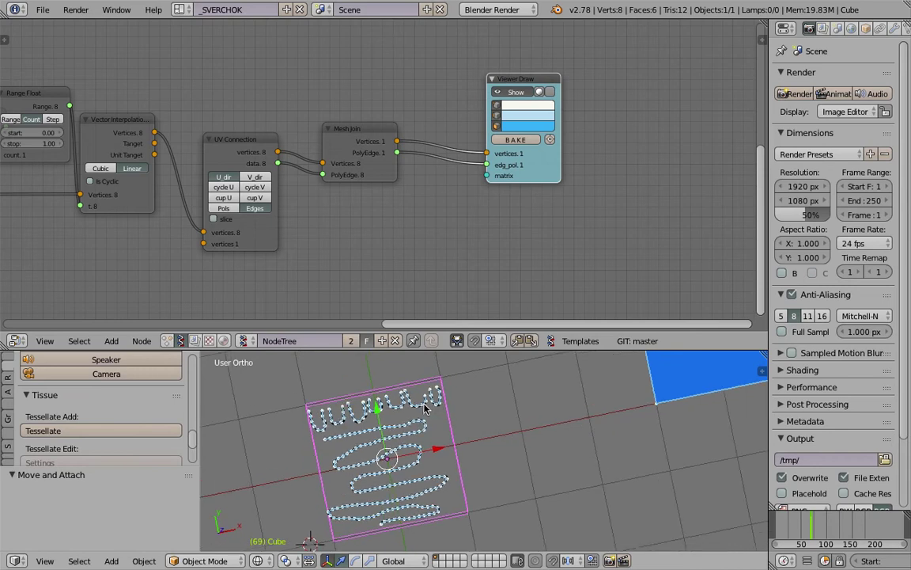
{"action": "left_click", "coordinate": [520, 140]}
{"action": "left_click", "coordinate": [515, 94]}
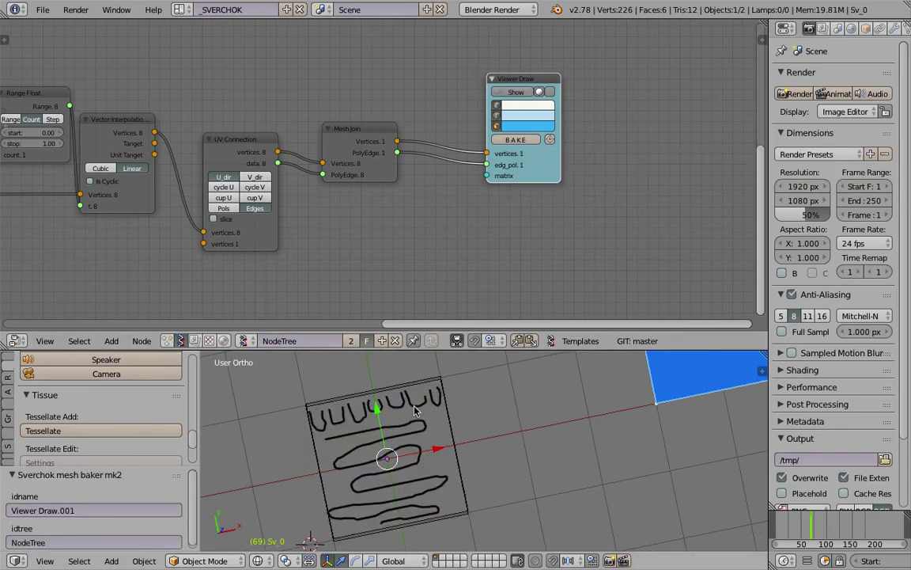
Move the baked stroke mesh about 2.2 units along X, beside the cube.
{"action": "key", "text": "g"}
{"action": "left_click", "coordinate": [533, 427]}
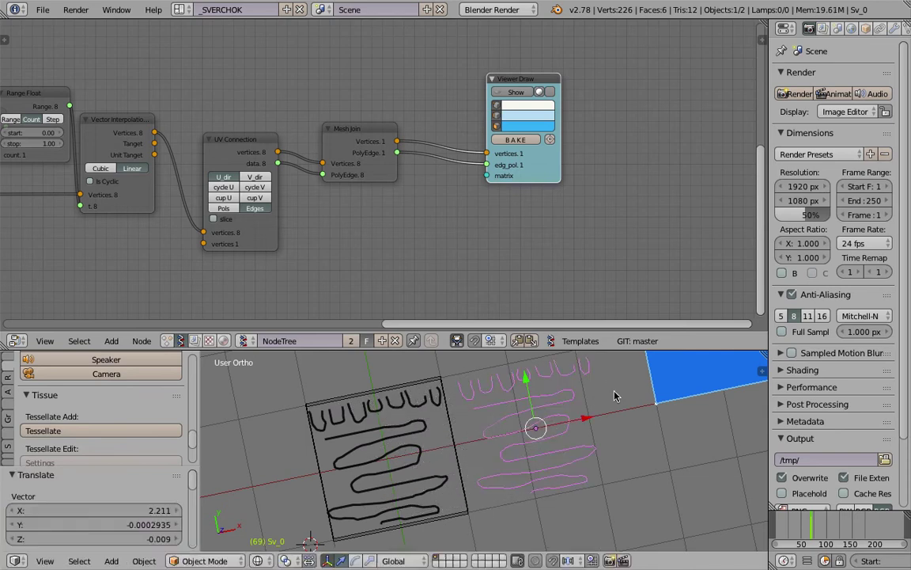
{"action": "middle_click_drag", "start_coordinate": [533, 427], "coordinate": [522, 427]}
Add a Skin modifier to the baked stroke mesh.
{"action": "left_click", "coordinate": [894, 27]}
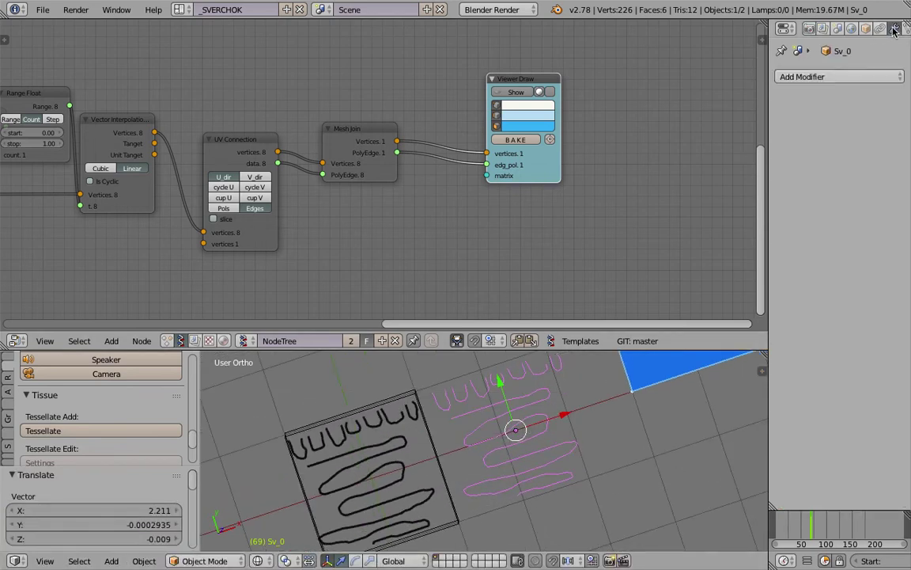
{"action": "left_click", "coordinate": [861, 77]}
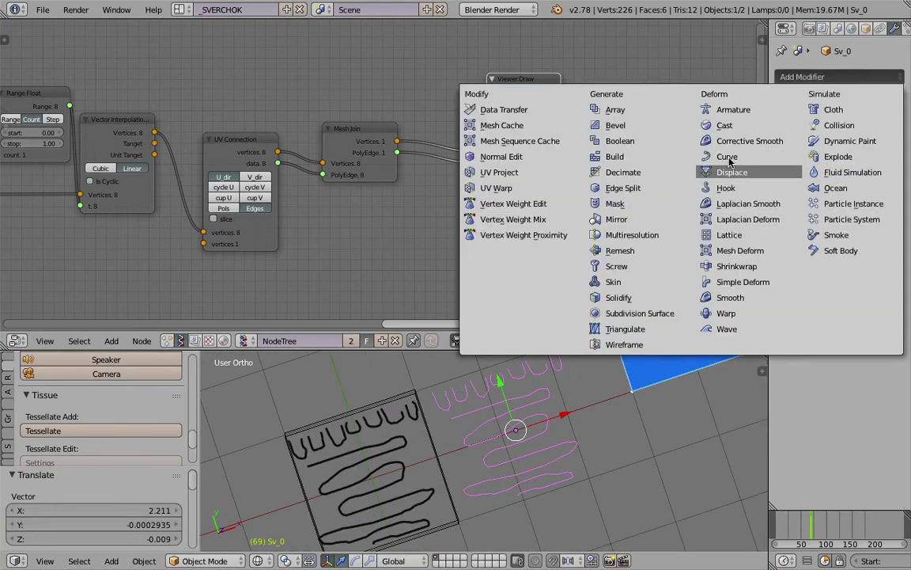
{"action": "left_click", "coordinate": [665, 282]}
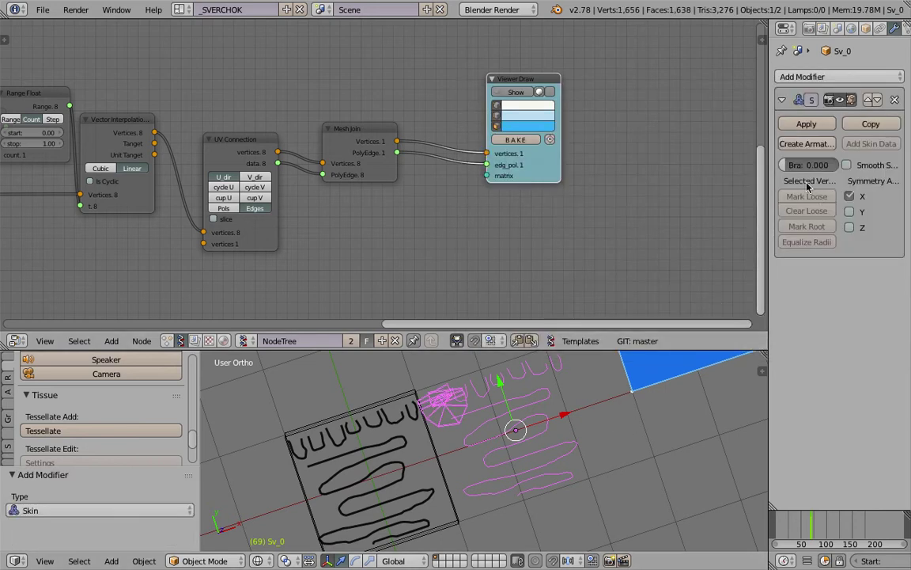
{"action": "middle_click_drag", "start_coordinate": [518, 431], "coordinate": [512, 425]}
Mark all vertices of the baked stroke mesh as skin roots in Edit Mode.
{"action": "key", "text": "Tab"}
{"action": "left_click", "coordinate": [587, 414]}
{"action": "key", "text": "a"}
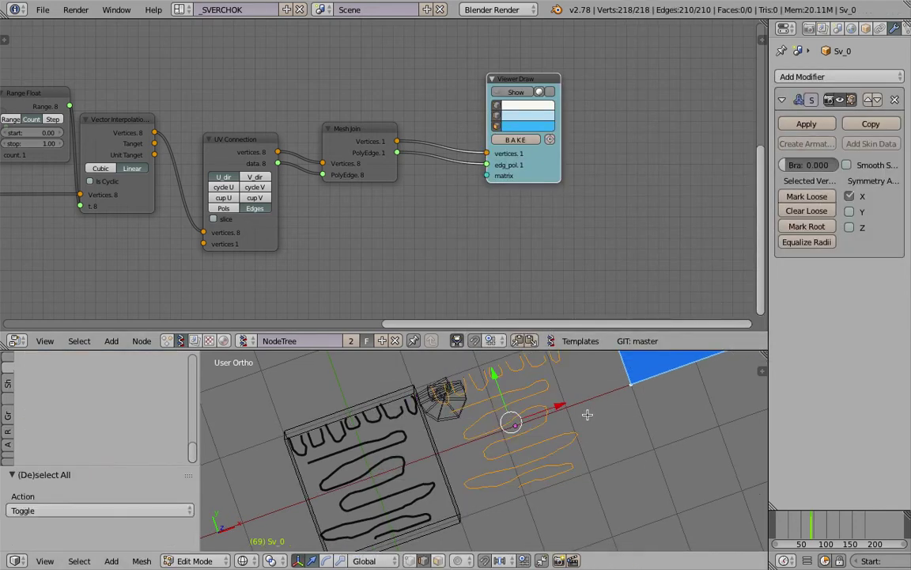
{"action": "key", "text": "space"}
{"action": "type", "text": "mark ro"}
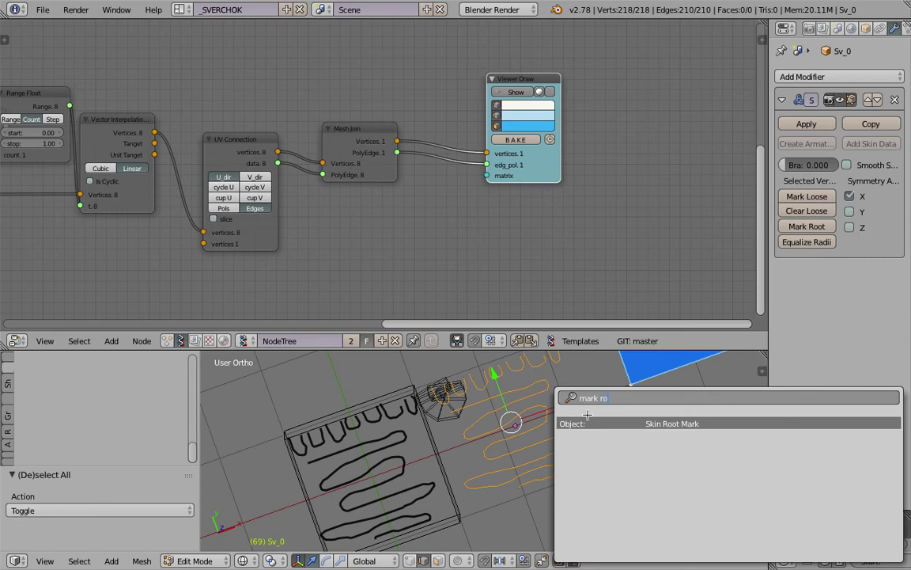
{"action": "key", "text": "Return"}
Shrink the skin radius of all vertices in three passes, the last by a factor of 0.887, and return to Object Mode.
{"action": "key", "text": "Tab"}
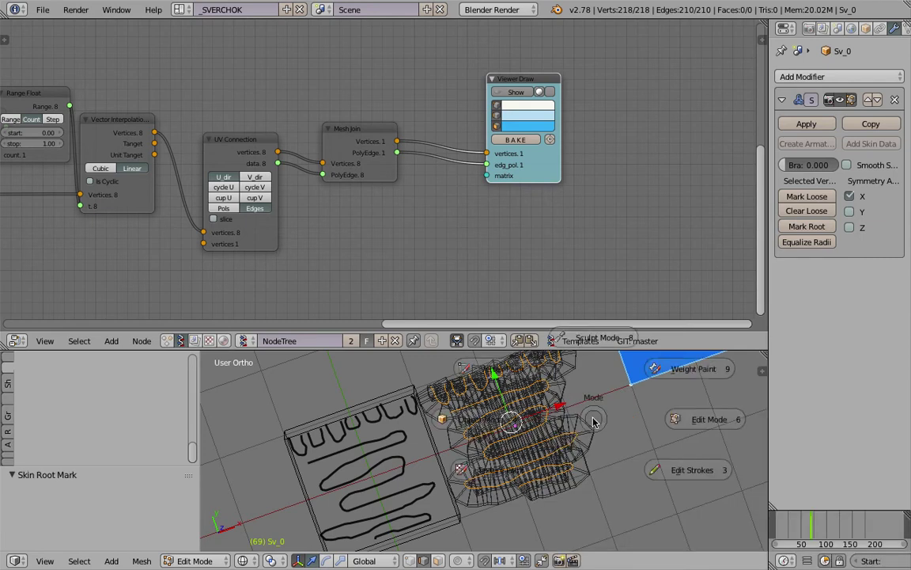
{"action": "key", "text": "ctrl+a"}
{"action": "left_click", "coordinate": [620, 464]}
{"action": "key", "text": "ctrl+a"}
{"action": "left_click", "coordinate": [608, 458]}
{"action": "key", "text": "ctrl+a"}
{"action": "left_click", "coordinate": [587, 456]}
{"action": "key", "text": "Tab"}
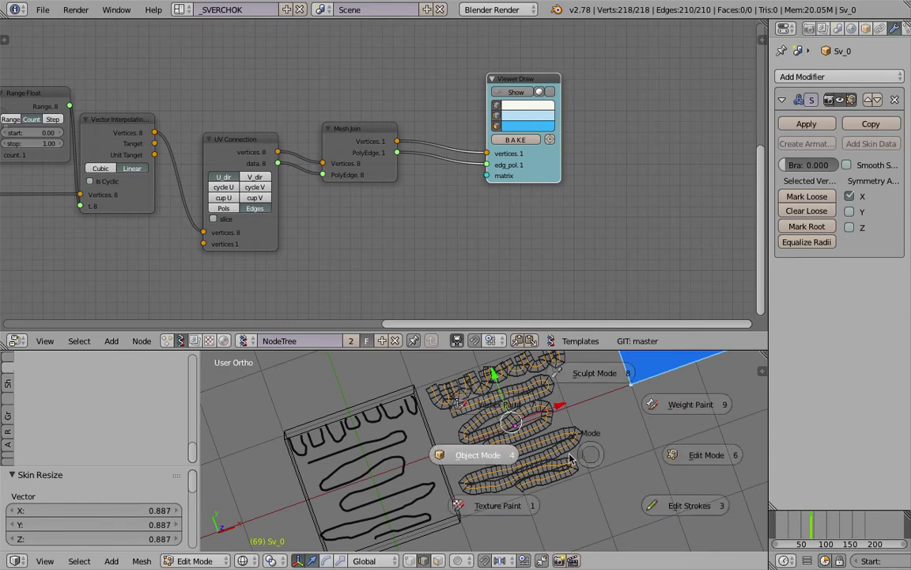
{"action": "left_click", "coordinate": [522, 453]}
Display the 3D view in solid shading and save the file over the existing one.
{"action": "mouse_move", "coordinate": [520, 452]}
{"action": "middle_mouse_down"}
{"action": "mouse_move", "coordinate": [533, 435]}
{"action": "mouse_move", "coordinate": [521, 401]}
{"action": "middle_mouse_up"}
{"action": "key", "text": "z"}
{"action": "key", "text": "ctrl+s"}
{"action": "left_click", "coordinate": [523, 405]}
{"action": "scroll", "coordinate": [521, 420], "scroll_direction": "down", "scroll_amount": 1}
{"action": "middle_click_drag", "start_coordinate": [512, 436], "coordinate": [501, 466], "text": "shift"}
{"action": "key", "text": "ctrl+s"}
{"action": "left_click", "coordinate": [502, 467]}
Apply the Skin modifier to the baked yarn mesh and save the file.
{"action": "left_click_drag", "start_coordinate": [522, 119], "coordinate": [538, 109]}
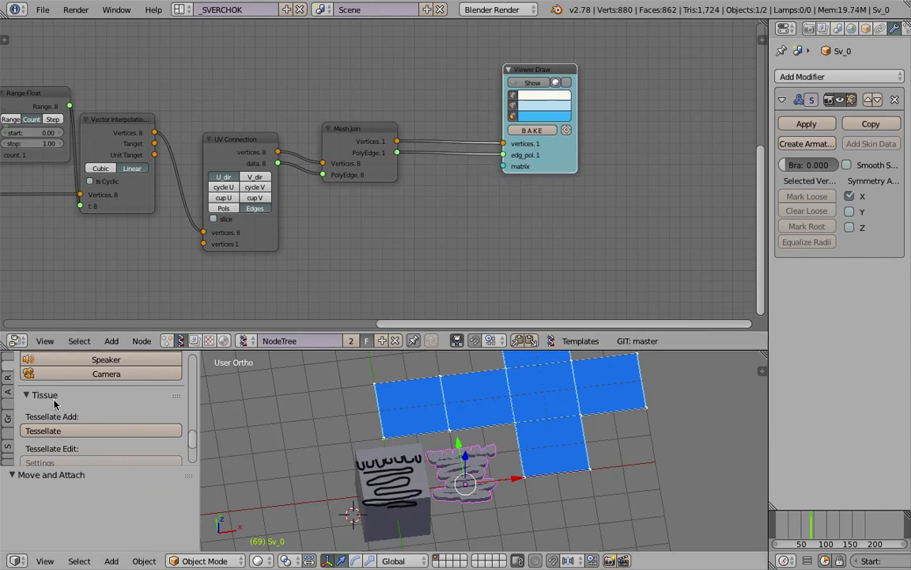
{"action": "middle_click_drag", "start_coordinate": [381, 450], "coordinate": [452, 474]}
{"action": "key", "text": "g"}
{"action": "right_click", "coordinate": [503, 474]}
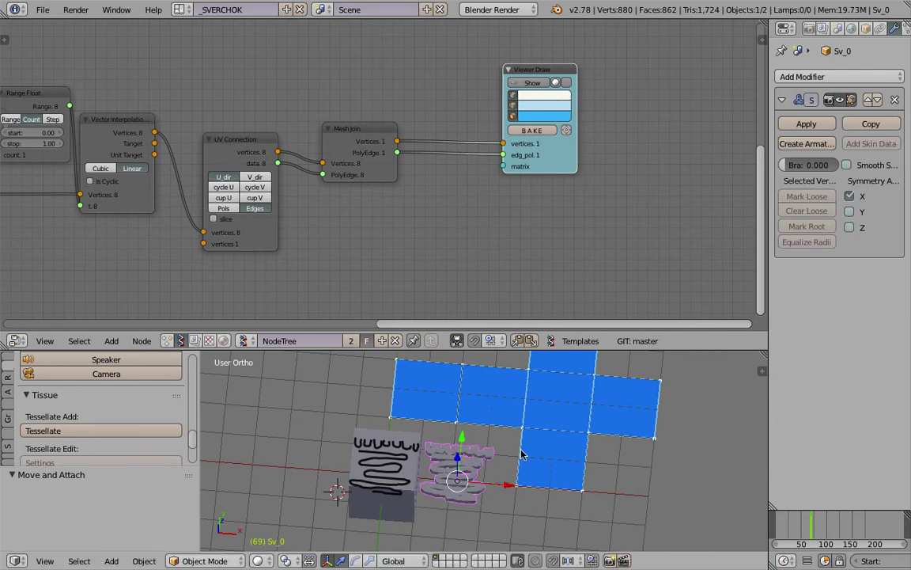
{"action": "left_click", "coordinate": [806, 124]}
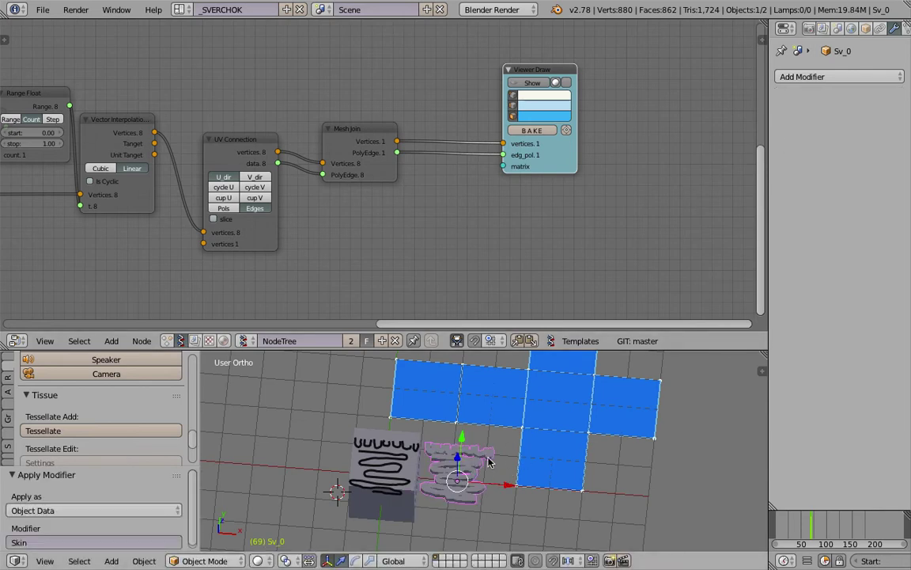
{"action": "key", "text": "ctrl+s"}
{"action": "left_click", "coordinate": [488, 462]}
Move the Objects in, UVtextures and Viewer Draw nodes of the UV chain above the grease pencil node chain.
{"action": "scroll", "coordinate": [425, 322], "scroll_direction": "down", "scroll_amount": 2}
{"action": "middle_click_drag", "start_coordinate": [424, 322], "coordinate": [469, 391]}
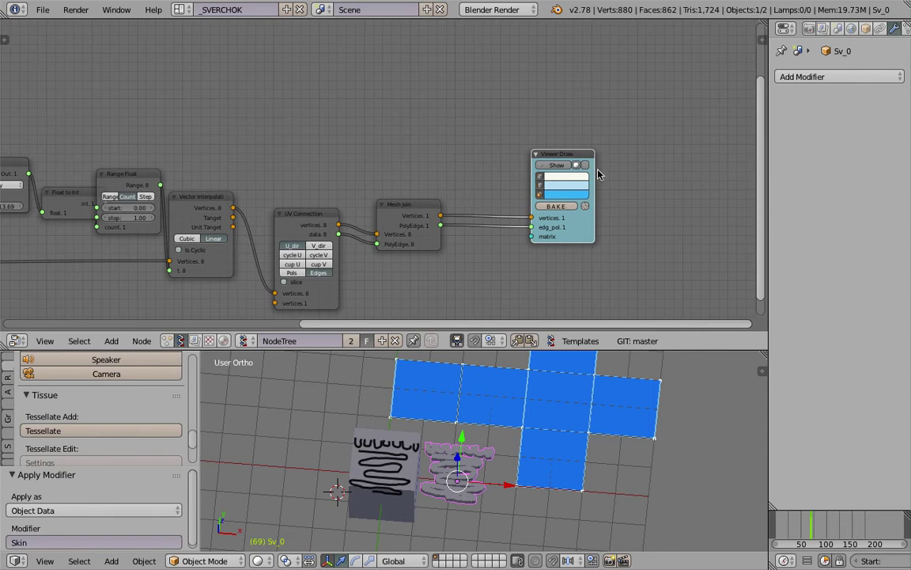
{"action": "left_click_drag", "start_coordinate": [579, 224], "coordinate": [594, 179]}
{"action": "mouse_move", "coordinate": [239, 134]}
{"action": "middle_mouse_down"}
{"action": "mouse_move", "coordinate": [289, 179]}
{"action": "mouse_move", "coordinate": [388, 209]}
{"action": "middle_mouse_up"}
{"action": "scroll", "coordinate": [269, 176], "scroll_direction": "down", "scroll_amount": 3}
{"action": "left_click_drag", "start_coordinate": [186, 67], "coordinate": [547, 83]}
{"action": "left_click_drag", "start_coordinate": [57, 80], "coordinate": [400, 81]}
{"action": "middle_click_drag", "start_coordinate": [100, 104], "coordinate": [288, 97]}
{"action": "left_click_drag", "start_coordinate": [154, 78], "coordinate": [501, 81]}
{"action": "left_click_drag", "start_coordinate": [577, 78], "coordinate": [608, 74]}
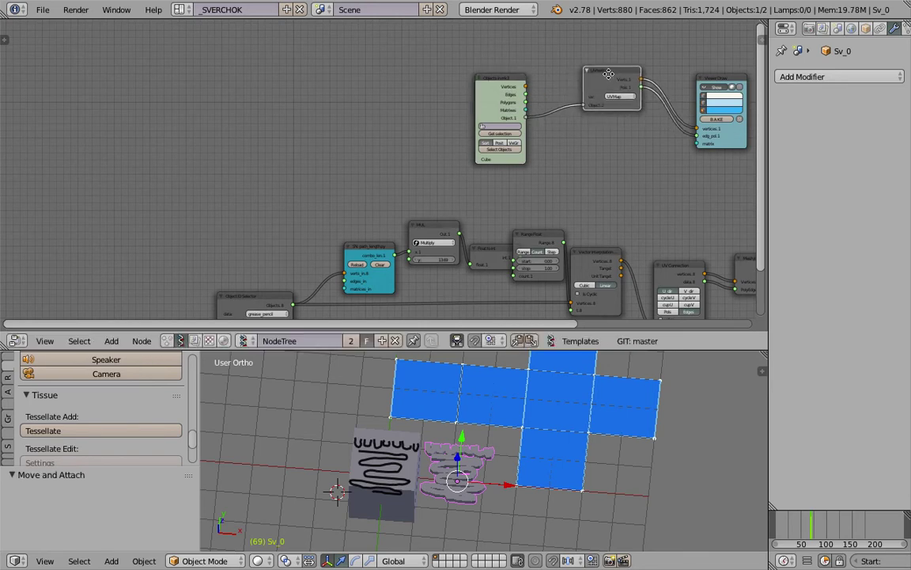
{"action": "middle_click_drag", "start_coordinate": [575, 117], "coordinate": [366, 125]}
Save the file over the existing one and select the cube in the 3D view.
{"action": "key", "text": "ctrl+s"}
{"action": "middle_click_drag", "start_coordinate": [481, 425], "coordinate": [390, 440]}
{"action": "left_click", "coordinate": [448, 409]}
{"action": "right_click", "coordinate": [389, 440]}
Move the UV chain's Viewer Draw node farther from UVtextures to make room for another node.
{"action": "scroll", "coordinate": [659, 192], "scroll_direction": "up", "scroll_amount": 2}
{"action": "middle_click_drag", "start_coordinate": [659, 191], "coordinate": [577, 194]}
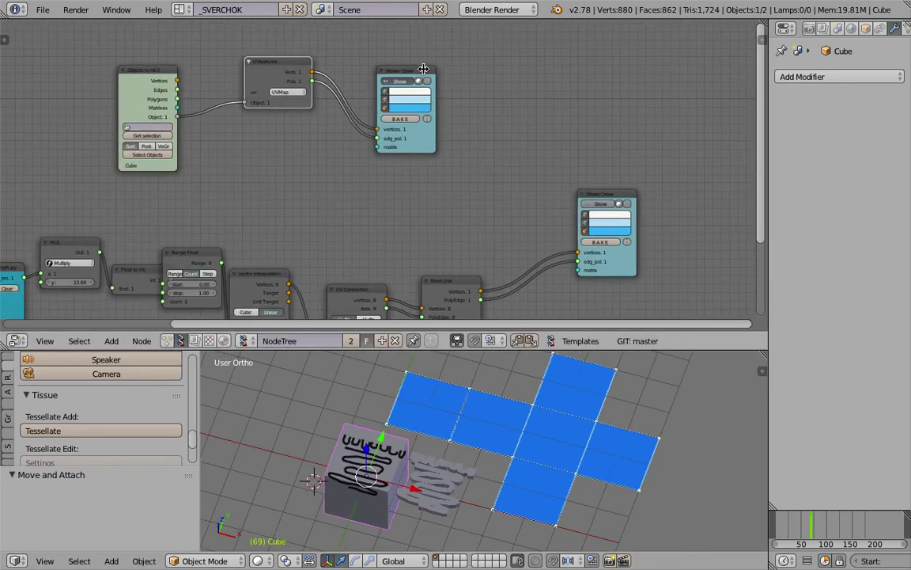
{"action": "left_click_drag", "start_coordinate": [424, 68], "coordinate": [645, 69]}
{"action": "scroll", "coordinate": [392, 182], "scroll_direction": "up", "scroll_amount": 1}
{"action": "key", "text": "alt+space"}
{"action": "type", "text": "poly a"}
{"action": "key", "text": "BackSpace"}
{"action": "key", "text": "BackSpace"}
{"action": "type", "text": "gon a"}
{"action": "key", "text": "Return"}
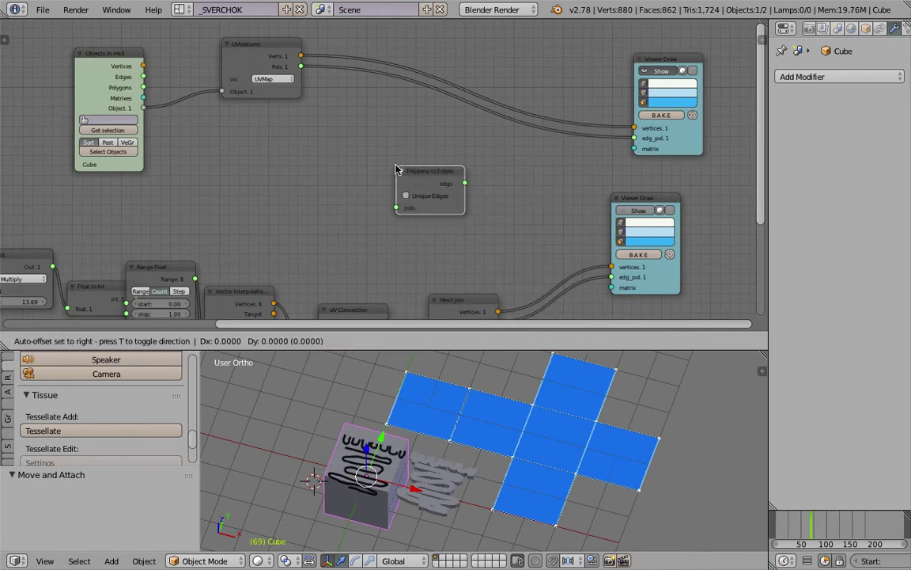
{"action": "left_click", "coordinate": [396, 169]}
{"action": "key", "text": "x"}
Insert an Adaptive Polygons node into the vertices link between Mesh Join and its Viewer Draw node.
{"action": "key", "text": "alt+space"}
{"action": "type", "text": "ada"}
{"action": "key", "text": "Down"}
{"action": "key", "text": "Return"}
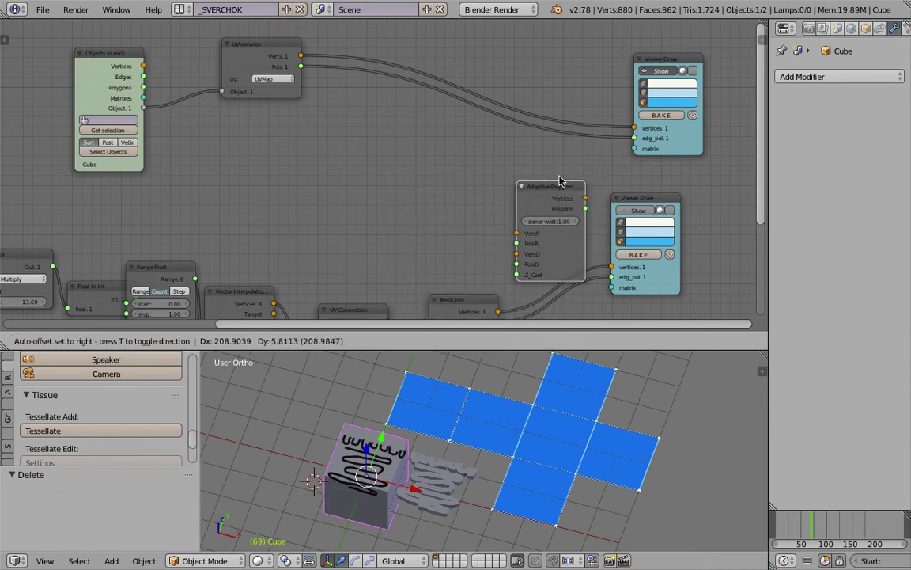
{"action": "left_click", "coordinate": [589, 189]}
{"action": "left_click_drag", "start_coordinate": [589, 190], "coordinate": [587, 183]}
{"action": "middle_click_drag", "start_coordinate": [573, 239], "coordinate": [513, 204]}
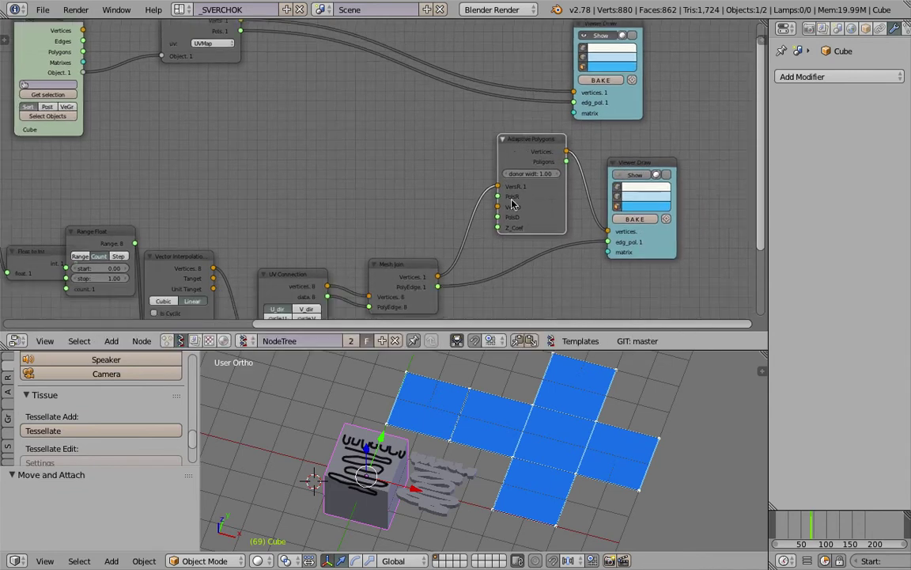
{"action": "scroll", "coordinate": [511, 253], "scroll_direction": "up", "scroll_amount": 1}
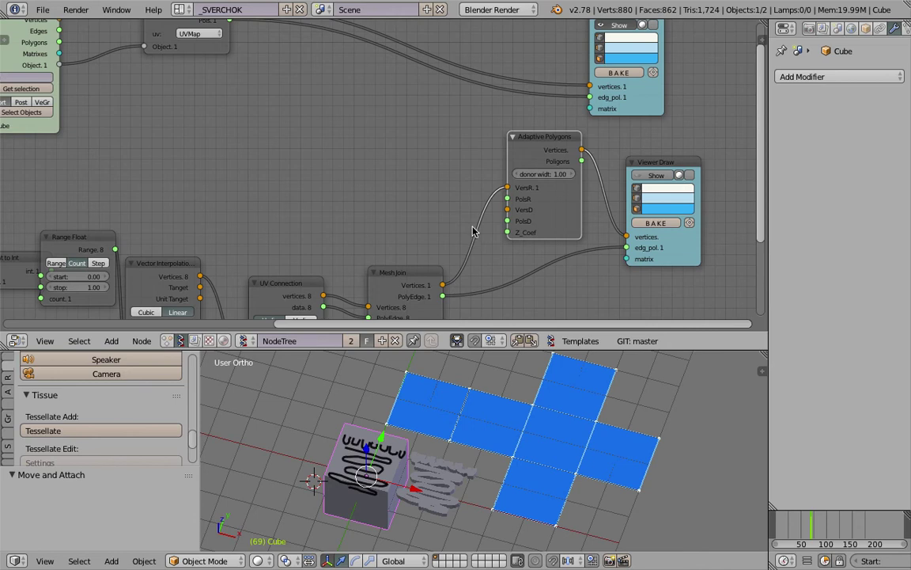
Cut Mesh Join's existing output links and connect its Vertices and PolyEdge to VersD and PolsD of Adaptive Polygons.
{"action": "right_click_drag", "start_coordinate": [500, 280], "coordinate": [465, 273], "text": "ctrl"}
{"action": "left_click_drag", "start_coordinate": [445, 285], "coordinate": [485, 222]}
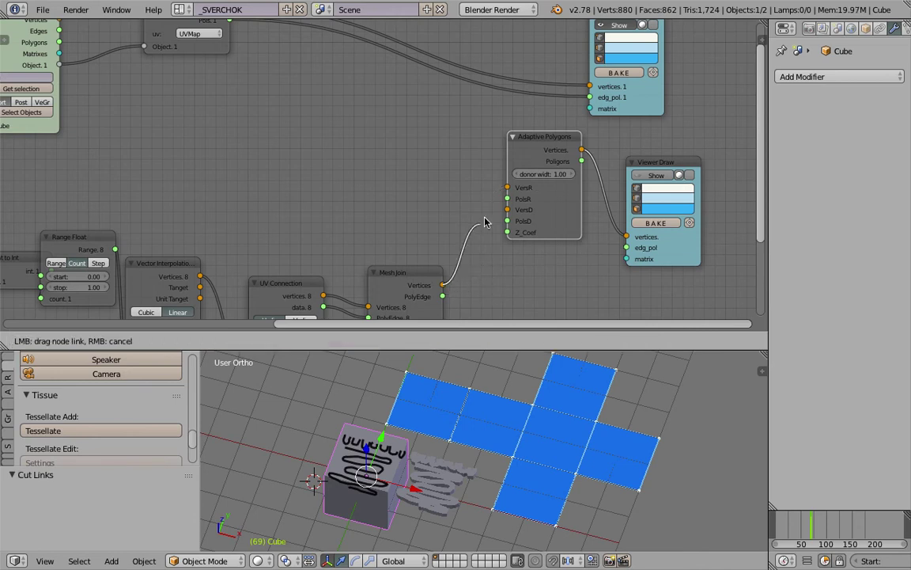
{"action": "left_click_drag", "start_coordinate": [447, 297], "coordinate": [444, 296]}
{"action": "middle_click_drag", "start_coordinate": [323, 175], "coordinate": [324, 149]}
{"action": "scroll", "coordinate": [308, 231], "scroll_direction": "down", "scroll_amount": 1}
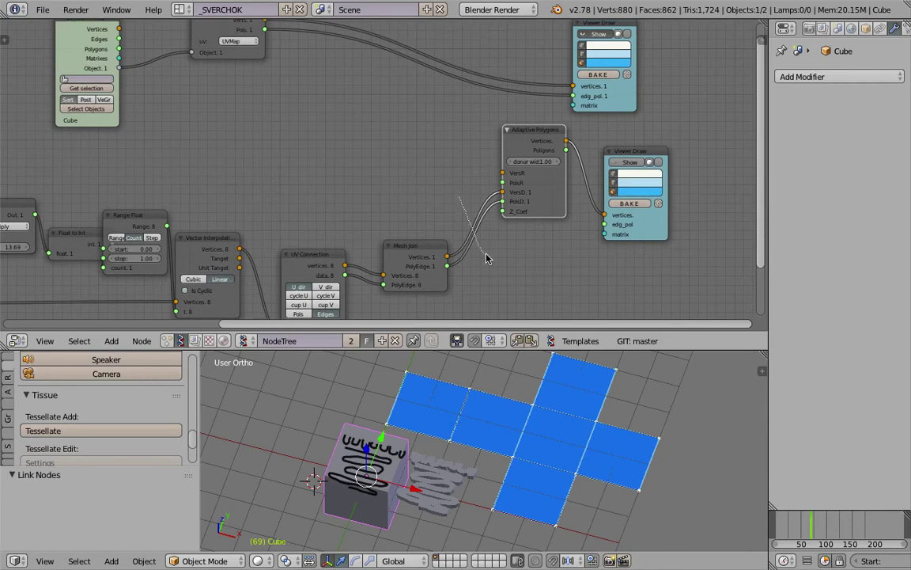
Cut the links from Mesh Join into Adaptive Polygons and spread the Adaptive Polygons and Viewer Draw nodes apart.
{"action": "left_click", "coordinate": [541, 133]}
{"action": "middle_click_drag", "start_coordinate": [518, 148], "coordinate": [428, 203]}
{"action": "left_click_drag", "start_coordinate": [538, 141], "coordinate": [565, 66]}
{"action": "left_click_drag", "start_coordinate": [457, 186], "coordinate": [502, 128]}
{"action": "left_click_drag", "start_coordinate": [571, 207], "coordinate": [655, 207]}
{"action": "middle_click_drag", "start_coordinate": [470, 234], "coordinate": [476, 217]}
{"action": "middle_click_drag", "start_coordinate": [515, 483], "coordinate": [525, 477]}
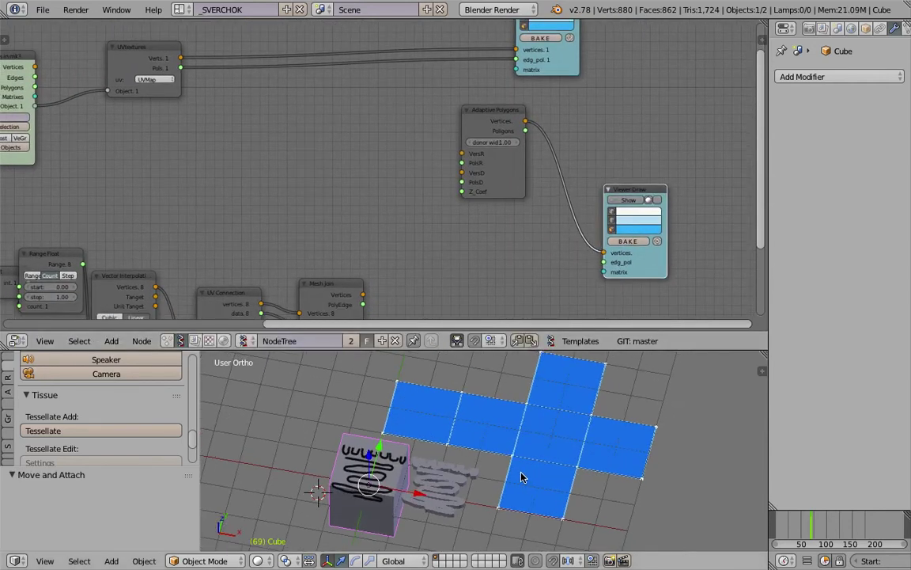
Connect Mesh Join's Vertices and PolyEdge to VersD and PolsD, and UVtextures' Verts and Pols to VersR and PolsR.
{"action": "middle_click_drag", "start_coordinate": [398, 239], "coordinate": [387, 211]}
{"action": "left_click_drag", "start_coordinate": [356, 268], "coordinate": [401, 231]}
{"action": "left_click_drag", "start_coordinate": [355, 280], "coordinate": [354, 277]}
{"action": "middle_click_drag", "start_coordinate": [325, 113], "coordinate": [309, 197]}
{"action": "mouse_move", "coordinate": [154, 115]}
{"action": "left_mouse_down"}
{"action": "mouse_move", "coordinate": [400, 196]}
{"action": "mouse_move", "coordinate": [279, 172]}
{"action": "mouse_move", "coordinate": [159, 123]}
{"action": "left_mouse_up"}
Turn on the display of the Viewer Draw node behind Adaptive Polygons and enlarge the 3D view.
{"action": "middle_click_drag", "start_coordinate": [460, 200], "coordinate": [434, 159]}
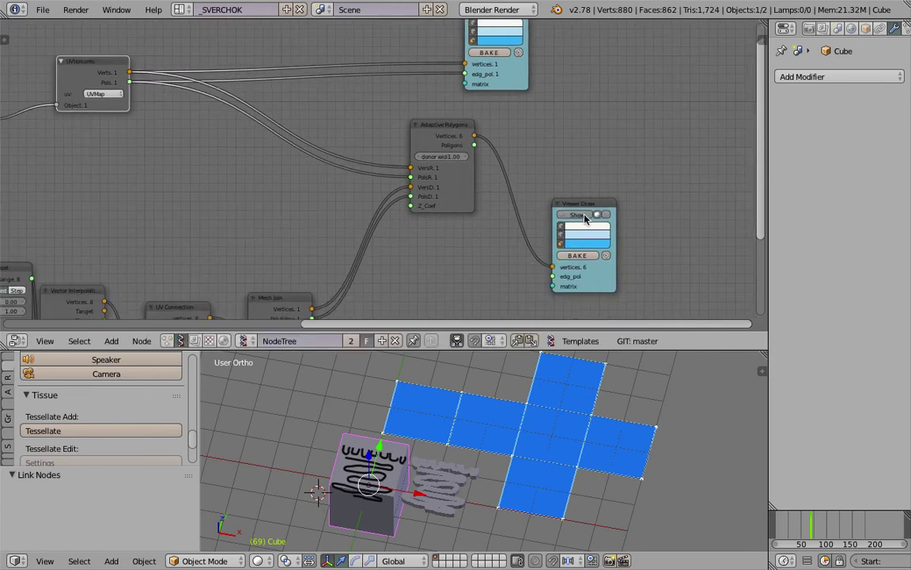
{"action": "scroll", "coordinate": [464, 469], "scroll_direction": "up", "scroll_amount": 4}
{"action": "middle_click_drag", "start_coordinate": [464, 469], "coordinate": [560, 468]}
{"action": "scroll", "coordinate": [465, 465], "scroll_direction": "down", "scroll_amount": 2}
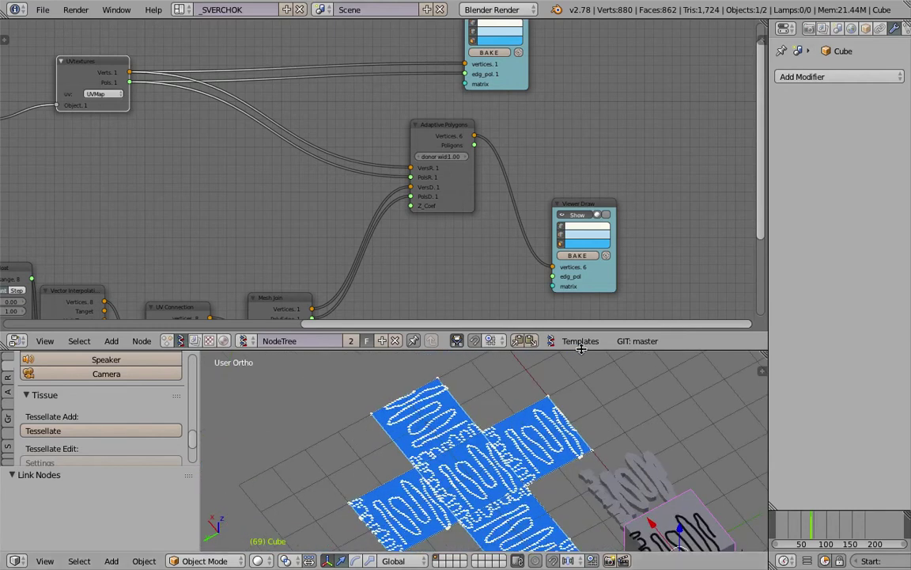
{"action": "left_click_drag", "start_coordinate": [576, 350], "coordinate": [525, 150]}
{"action": "scroll", "coordinate": [461, 317], "scroll_direction": "up", "scroll_amount": 4}
{"action": "scroll", "coordinate": [449, 340], "scroll_direction": "down", "scroll_amount": 2}
{"action": "middle_click_drag", "start_coordinate": [507, 346], "coordinate": [457, 326]}
{"action": "right_click", "coordinate": [443, 456]}
{"action": "key", "text": "r"}
{"action": "key", "text": "r"}
{"action": "right_click", "coordinate": [468, 465]}
Save the file over the existing one and sketch a curved grease pencil arrow from the UV cross to the cube.
{"action": "middle_click_drag", "start_coordinate": [457, 468], "coordinate": [433, 391]}
{"action": "mouse_move", "coordinate": [499, 338]}
{"action": "middle_mouse_down"}
{"action": "mouse_move", "coordinate": [651, 363]}
{"action": "mouse_move", "coordinate": [490, 337]}
{"action": "middle_mouse_up"}
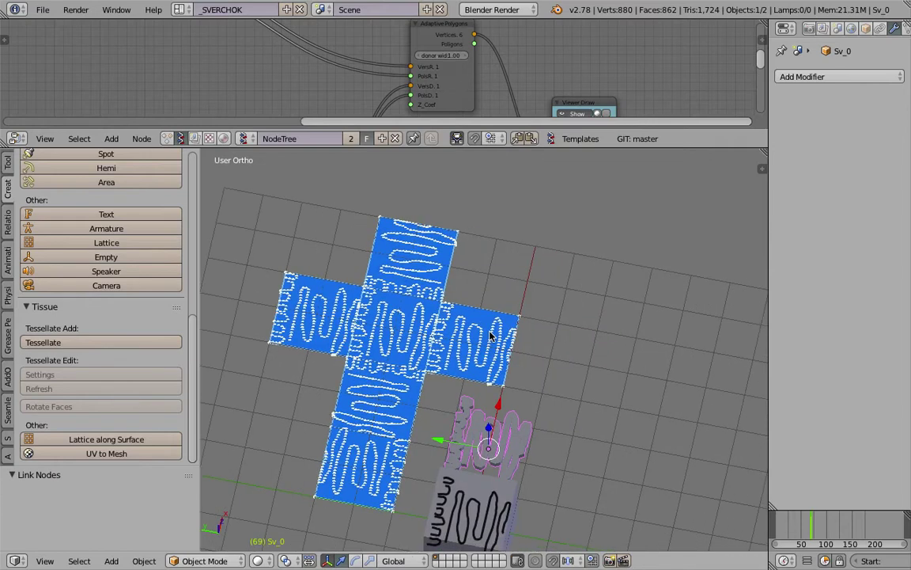
{"action": "middle_click_drag", "start_coordinate": [499, 331], "coordinate": [414, 343]}
{"action": "key", "text": "ctrl+s"}
{"action": "left_click", "coordinate": [415, 344]}
{"action": "mouse_move", "coordinate": [572, 352]}
{"action": "left_mouse_down"}
{"action": "mouse_move", "coordinate": [585, 397]}
{"action": "mouse_move", "coordinate": [378, 411]}
{"action": "mouse_move", "coordinate": [393, 423]}
{"action": "left_mouse_up"}
Examine the cube, the yarn mesh and the patterned UV cross from several angles.
{"action": "mouse_move", "coordinate": [376, 360]}
{"action": "middle_mouse_down"}
{"action": "mouse_move", "coordinate": [332, 324]}
{"action": "mouse_move", "coordinate": [383, 356]}
{"action": "mouse_move", "coordinate": [457, 363]}
{"action": "mouse_move", "coordinate": [490, 400]}
{"action": "mouse_move", "coordinate": [476, 408]}
{"action": "mouse_move", "coordinate": [487, 407]}
{"action": "middle_mouse_up"}
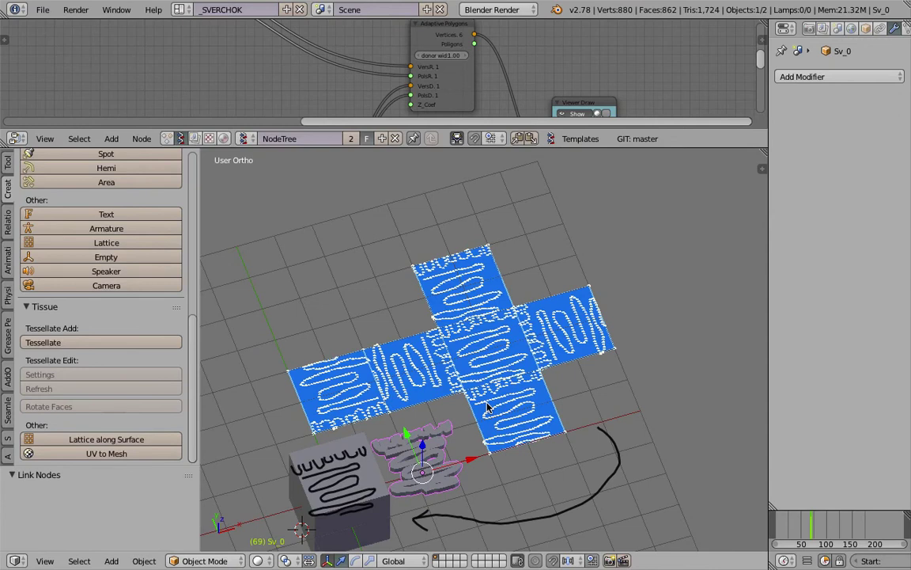
{"action": "mouse_move", "coordinate": [488, 407]}
{"action": "middle_mouse_down"}
{"action": "mouse_move", "coordinate": [388, 352]}
{"action": "mouse_move", "coordinate": [447, 364]}
{"action": "mouse_move", "coordinate": [376, 350]}
{"action": "mouse_move", "coordinate": [402, 356]}
{"action": "middle_mouse_up"}
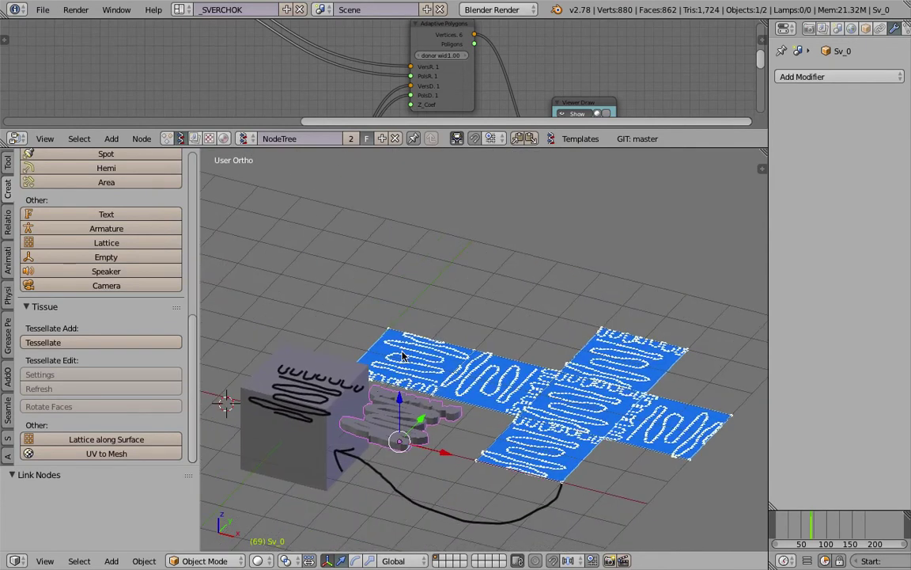
{"action": "middle_click_drag", "start_coordinate": [318, 392], "coordinate": [382, 357]}
{"action": "middle_click_drag", "start_coordinate": [470, 344], "coordinate": [399, 366]}
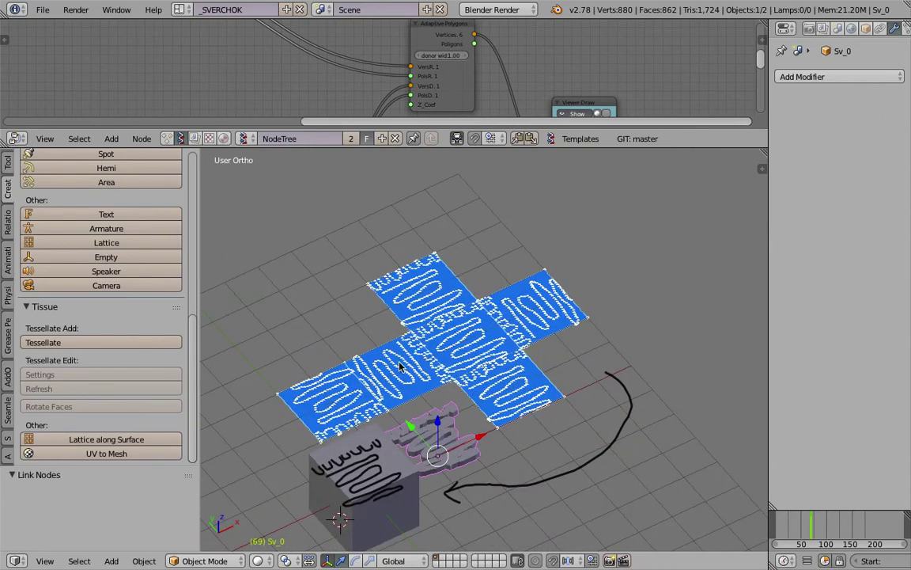
{"action": "right_click", "coordinate": [360, 459]}
{"action": "mouse_move", "coordinate": [359, 460]}
{"action": "middle_mouse_down"}
{"action": "mouse_move", "coordinate": [475, 354]}
{"action": "mouse_move", "coordinate": [370, 409]}
{"action": "middle_mouse_up"}
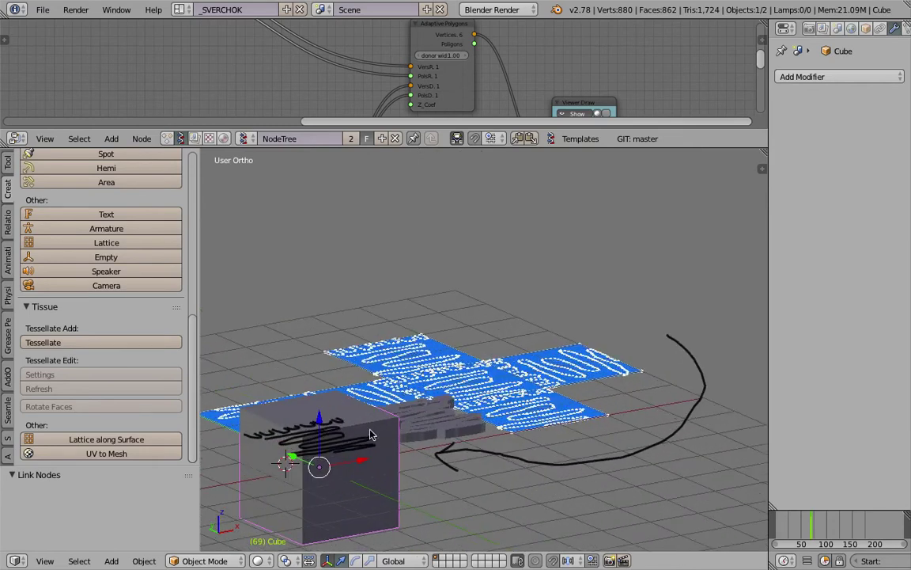
{"action": "mouse_move", "coordinate": [361, 456]}
{"action": "middle_mouse_down"}
{"action": "mouse_move", "coordinate": [387, 404]}
{"action": "mouse_move", "coordinate": [483, 363]}
{"action": "mouse_move", "coordinate": [495, 405]}
{"action": "mouse_move", "coordinate": [474, 381]}
{"action": "mouse_move", "coordinate": [461, 394]}
{"action": "mouse_move", "coordinate": [503, 393]}
{"action": "middle_mouse_up"}
{"action": "right_click", "coordinate": [461, 393]}
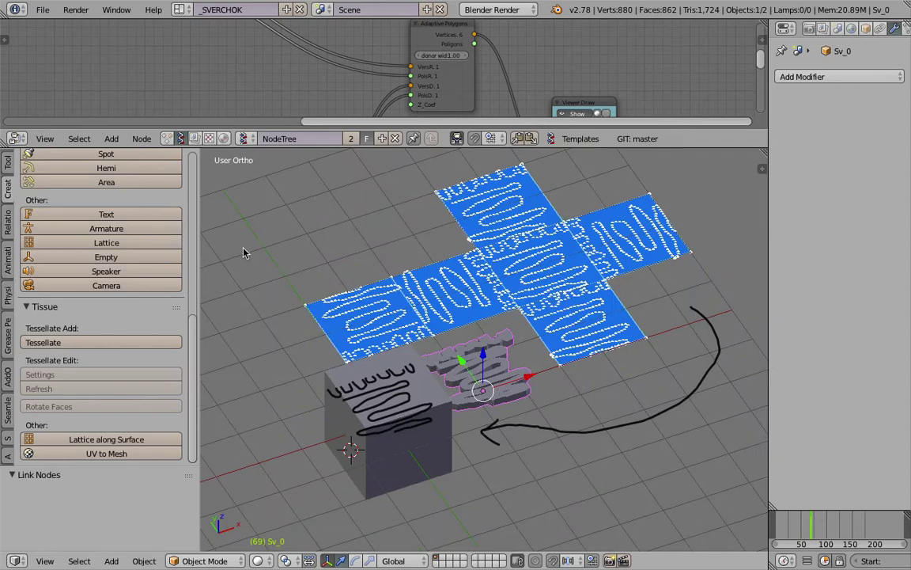
Hide the tool shelf of the 3D view and select the cube.
{"action": "left_click_drag", "start_coordinate": [200, 238], "coordinate": [59, 254]}
{"action": "scroll", "coordinate": [362, 277], "scroll_direction": "down", "scroll_amount": 1}
{"action": "middle_click_drag", "start_coordinate": [402, 311], "coordinate": [332, 328]}
{"action": "scroll", "coordinate": [400, 337], "scroll_direction": "down", "scroll_amount": 1}
{"action": "middle_click_drag", "start_coordinate": [401, 336], "coordinate": [468, 325]}
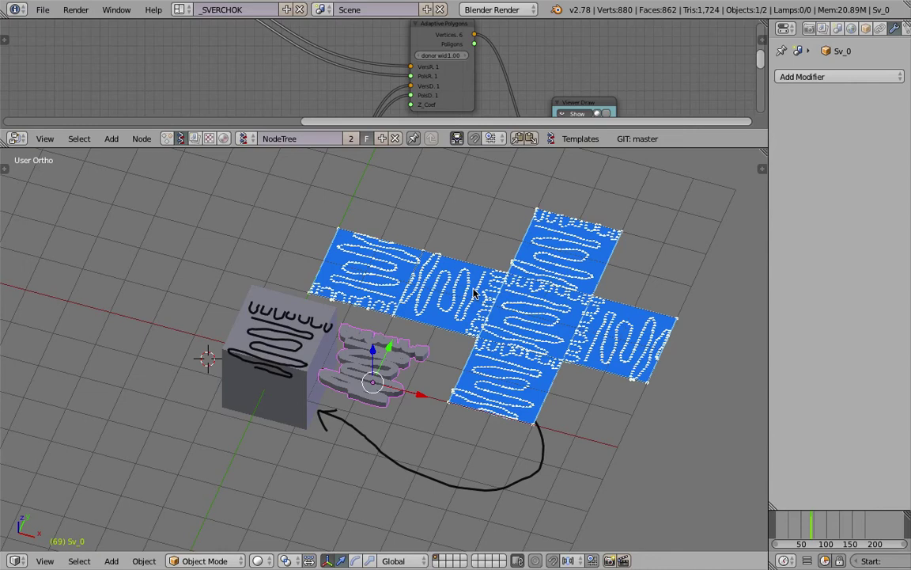
{"action": "middle_click_drag", "start_coordinate": [233, 296], "coordinate": [274, 260]}
{"action": "right_click", "coordinate": [314, 434]}
{"action": "middle_click_drag", "start_coordinate": [259, 380], "coordinate": [441, 278]}
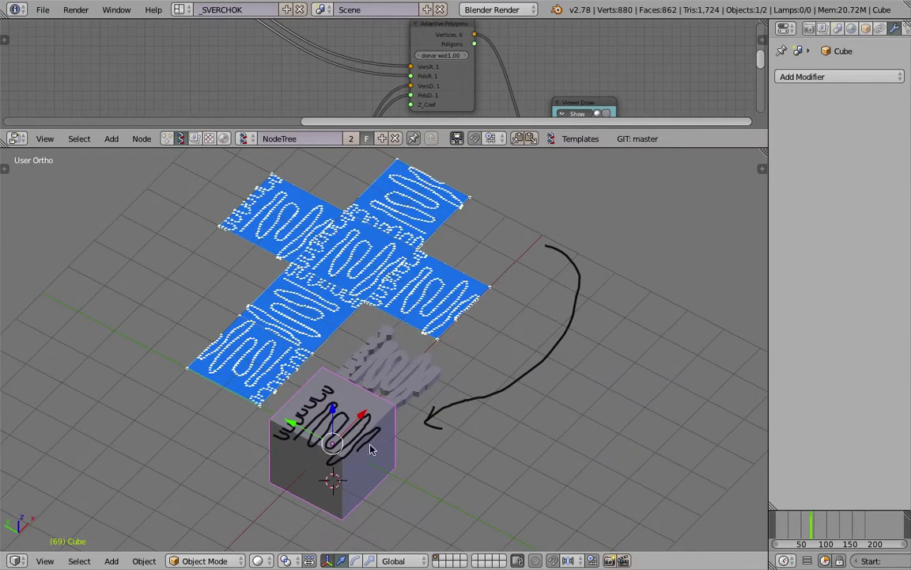
Add a Monkey mesh and move it to the free area beside the cube, opposite the yarn mesh.
{"action": "scroll", "coordinate": [488, 397], "scroll_direction": "down", "scroll_amount": 2}
{"action": "middle_click_drag", "start_coordinate": [544, 380], "coordinate": [514, 378], "text": "shift"}
{"action": "key", "text": "shift+a"}
{"action": "mouse_move", "coordinate": [522, 350]}
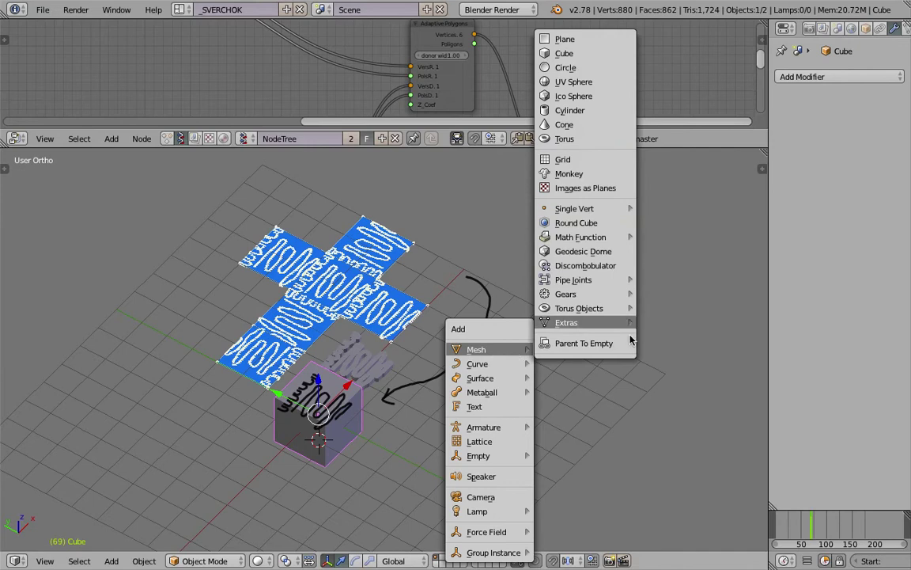
{"action": "left_click", "coordinate": [595, 173]}
{"action": "left_click_drag", "start_coordinate": [318, 414], "coordinate": [474, 436]}
{"action": "middle_click_drag", "start_coordinate": [475, 436], "coordinate": [388, 367]}
{"action": "scroll", "coordinate": [388, 368], "scroll_direction": "up", "scroll_amount": 3}
{"action": "key", "text": "g"}
{"action": "left_click", "coordinate": [242, 245]}
{"action": "middle_click_drag", "start_coordinate": [241, 246], "coordinate": [388, 284], "text": "shift"}
{"action": "key", "text": "g"}
{"action": "left_click", "coordinate": [258, 297]}
Examine the monkey head's polygons up close and its placement next to the cube and UV cross.
{"action": "scroll", "coordinate": [257, 297], "scroll_direction": "up", "scroll_amount": 3}
{"action": "middle_click_drag", "start_coordinate": [258, 297], "coordinate": [443, 353], "text": "shift"}
{"action": "scroll", "coordinate": [378, 291], "scroll_direction": "up", "scroll_amount": 3}
{"action": "middle_click_drag", "start_coordinate": [221, 352], "coordinate": [395, 319]}
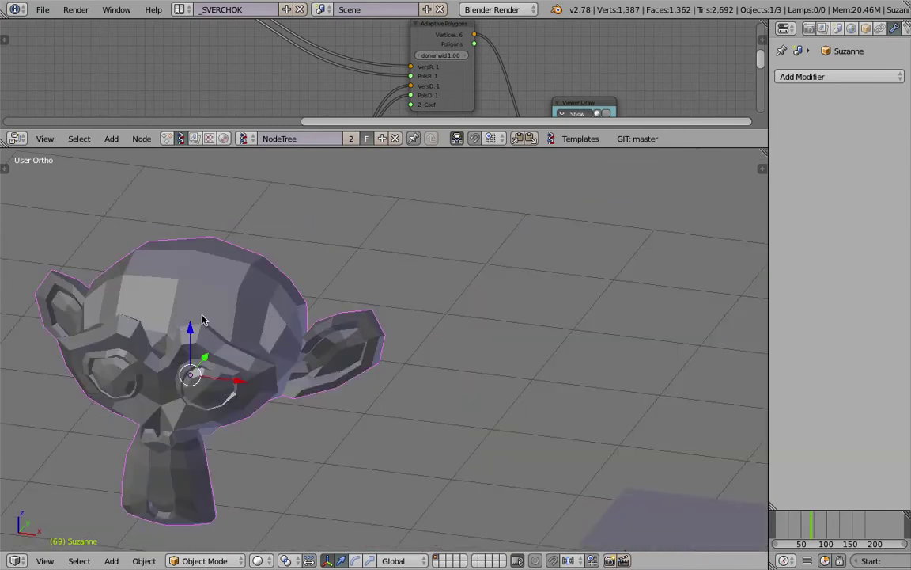
{"action": "middle_click_drag", "start_coordinate": [202, 310], "coordinate": [221, 367]}
{"action": "middle_click_drag", "start_coordinate": [264, 443], "coordinate": [284, 326]}
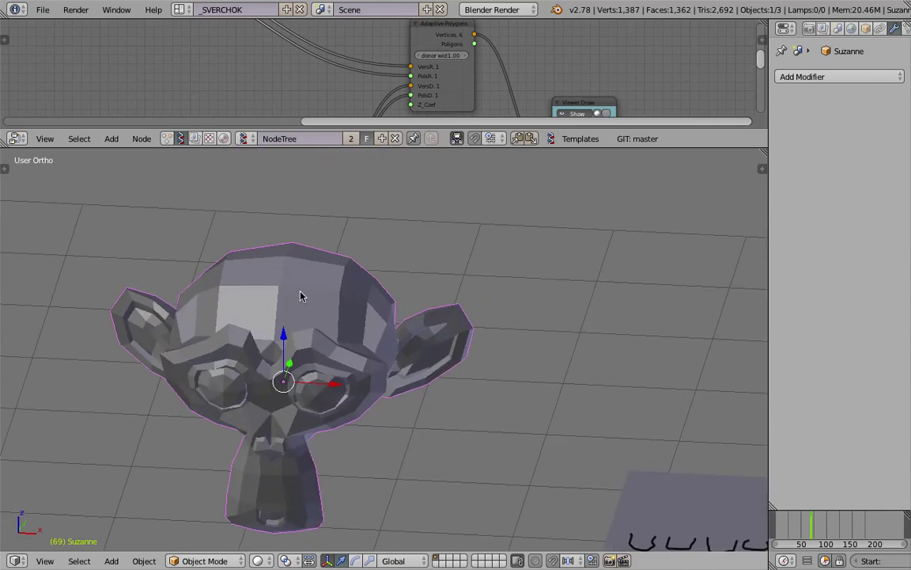
{"action": "middle_click_drag", "start_coordinate": [335, 362], "coordinate": [297, 319]}
{"action": "scroll", "coordinate": [315, 288], "scroll_direction": "down", "scroll_amount": 2}
{"action": "middle_click_drag", "start_coordinate": [488, 359], "coordinate": [338, 247], "text": "shift"}
{"action": "scroll", "coordinate": [372, 284], "scroll_direction": "down", "scroll_amount": 2}
{"action": "middle_click_drag", "start_coordinate": [405, 325], "coordinate": [431, 397]}
{"action": "scroll", "coordinate": [475, 372], "scroll_direction": "down", "scroll_amount": 2}
Select the monkey head and save the file over the existing one.
{"action": "right_click", "coordinate": [553, 376]}
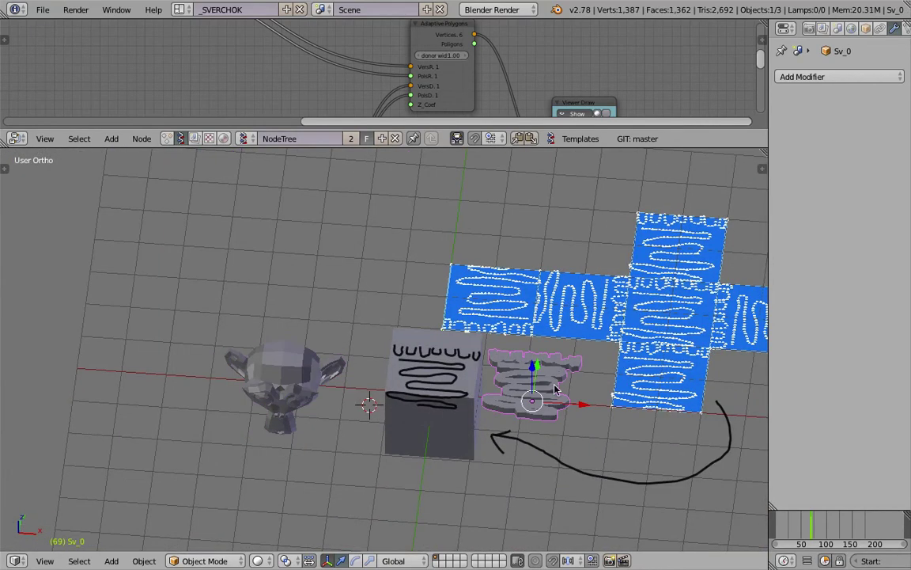
{"action": "right_click", "coordinate": [313, 353]}
{"action": "middle_click_drag", "start_coordinate": [305, 347], "coordinate": [296, 311]}
{"action": "key", "text": "ctrl+s"}
{"action": "left_click", "coordinate": [296, 311]}
Enlarge the node editor and add an Objects in mk3 node between the UVtextures and Adaptive Polygons nodes.
{"action": "middle_click_drag", "start_coordinate": [380, 345], "coordinate": [397, 293]}
{"action": "left_click_drag", "start_coordinate": [427, 149], "coordinate": [437, 289]}
{"action": "left_click_drag", "start_coordinate": [512, 141], "coordinate": [411, 99]}
{"action": "middle_click_drag", "start_coordinate": [289, 204], "coordinate": [420, 132]}
{"action": "key", "text": "shift+a"}
{"action": "left_click", "coordinate": [360, 161]}
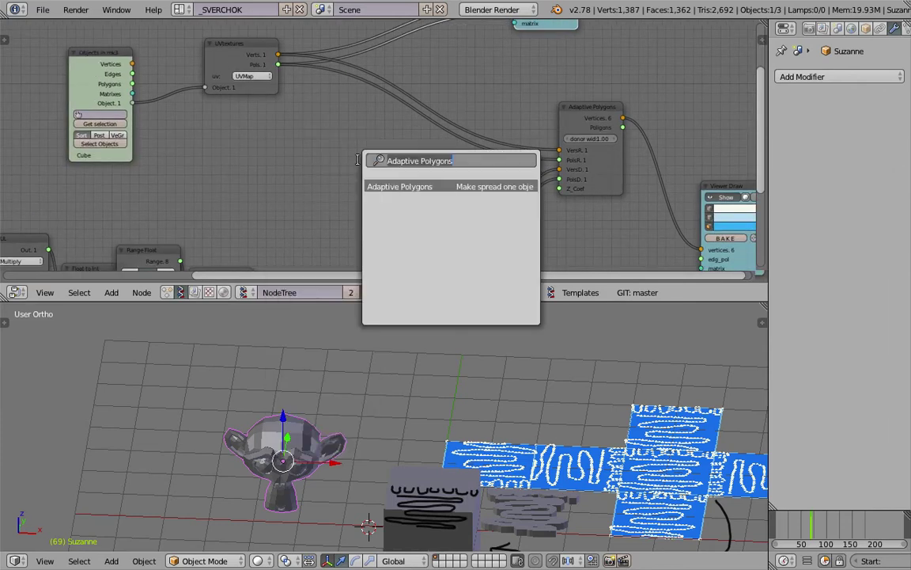
{"action": "type", "text": "objects i"}
{"action": "key", "text": "Return"}
{"action": "left_click", "coordinate": [343, 145]}
Load the selected monkey head into the new Objects in mk3 node.
{"action": "middle_click_drag", "start_coordinate": [343, 145], "coordinate": [318, 111]}
{"action": "middle_click_drag", "start_coordinate": [280, 389], "coordinate": [287, 376]}
{"action": "left_click", "coordinate": [341, 185]}
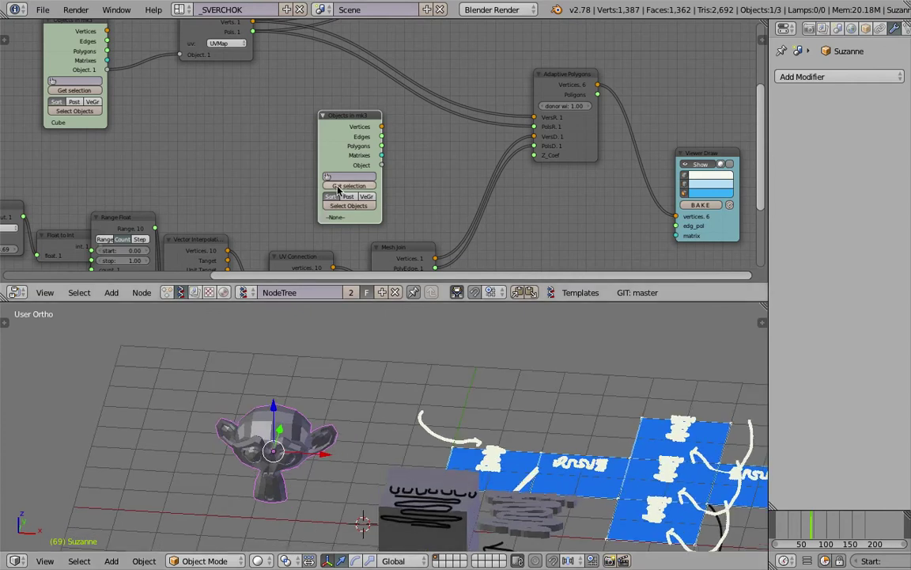
Show the 3D view's properties region and delete the current grease pencil layer.
{"action": "middle_click_drag", "start_coordinate": [329, 331], "coordinate": [525, 438]}
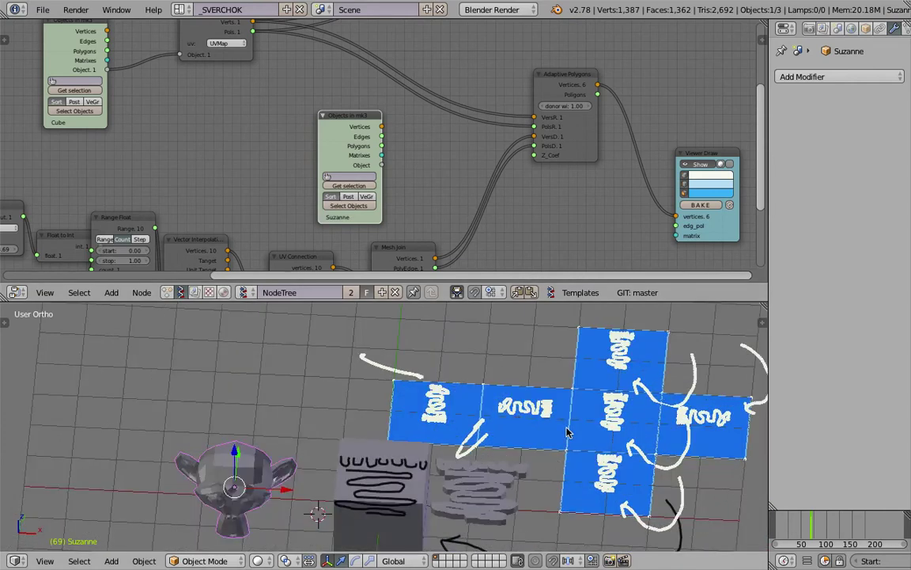
{"action": "scroll", "coordinate": [566, 431], "scroll_direction": "down", "scroll_amount": 3}
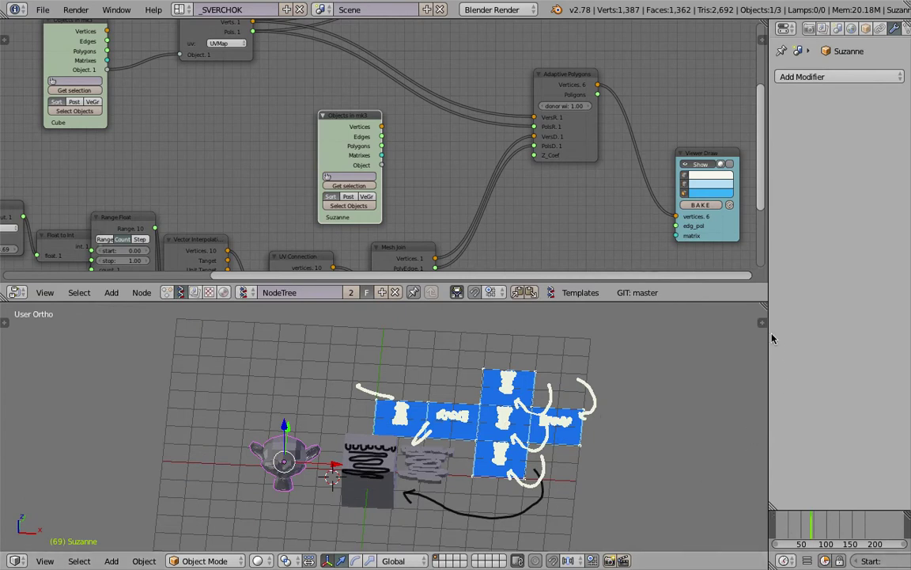
{"action": "key", "text": "n"}
{"action": "left_click", "coordinate": [743, 372]}
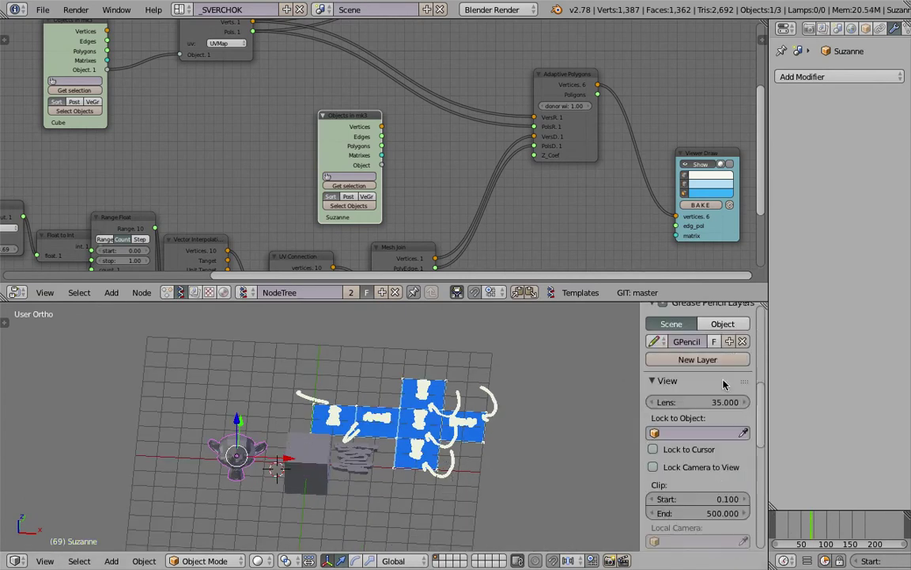
Switch the 3D view to Top Ortho, framed on the cube and the yarn mesh.
{"action": "middle_click_drag", "start_coordinate": [132, 493], "coordinate": [168, 494]}
{"action": "left_click", "coordinate": [45, 560]}
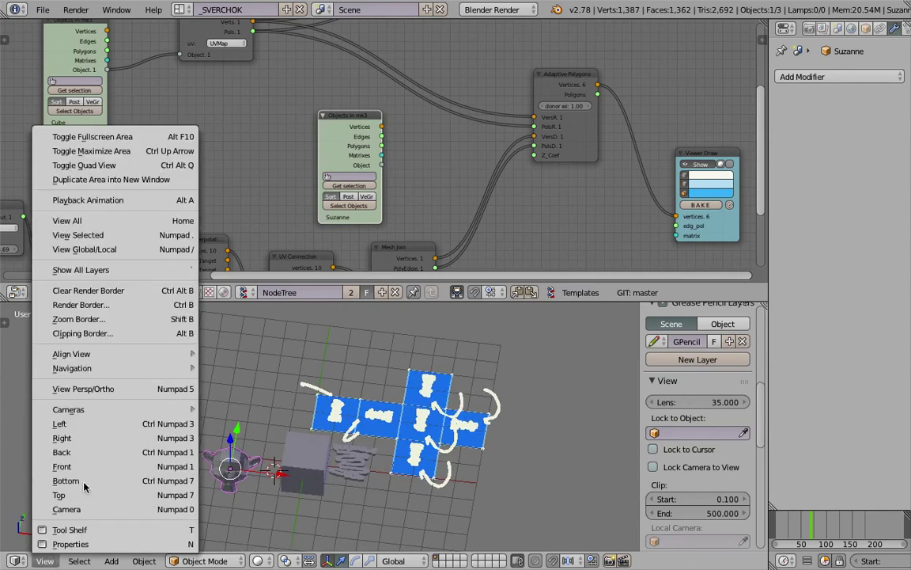
{"action": "left_click", "coordinate": [85, 494]}
{"action": "scroll", "coordinate": [309, 435], "scroll_direction": "up", "scroll_amount": 5}
{"action": "scroll", "coordinate": [308, 435], "scroll_direction": "down", "scroll_amount": 4}
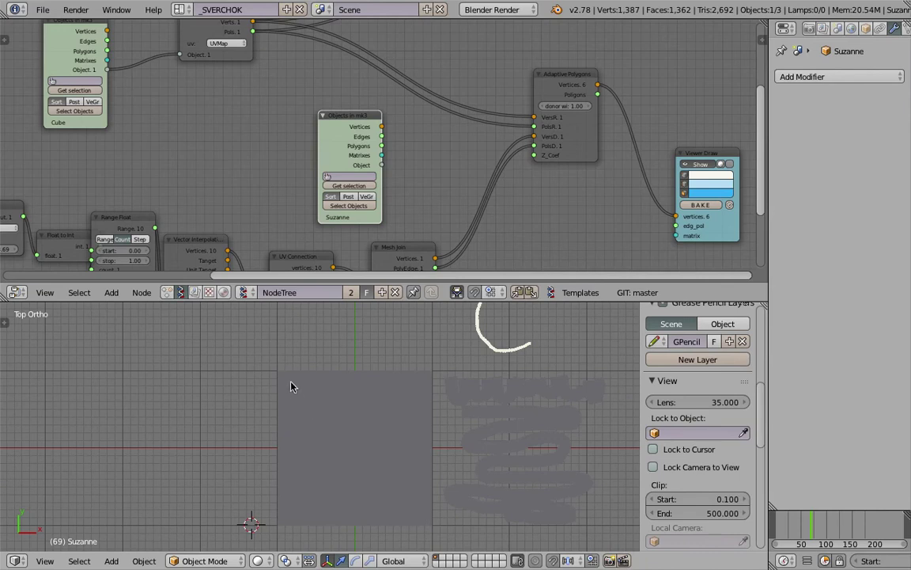
Sketch rows of short overlapping U-shaped loops over the cube's top face with the grease pencil.
{"action": "mouse_move", "coordinate": [282, 376]}
{"action": "left_mouse_down"}
{"action": "mouse_move", "coordinate": [287, 393]}
{"action": "mouse_move", "coordinate": [305, 377]}
{"action": "mouse_move", "coordinate": [330, 376]}
{"action": "mouse_move", "coordinate": [353, 393]}
{"action": "mouse_move", "coordinate": [419, 378]}
{"action": "left_mouse_up"}
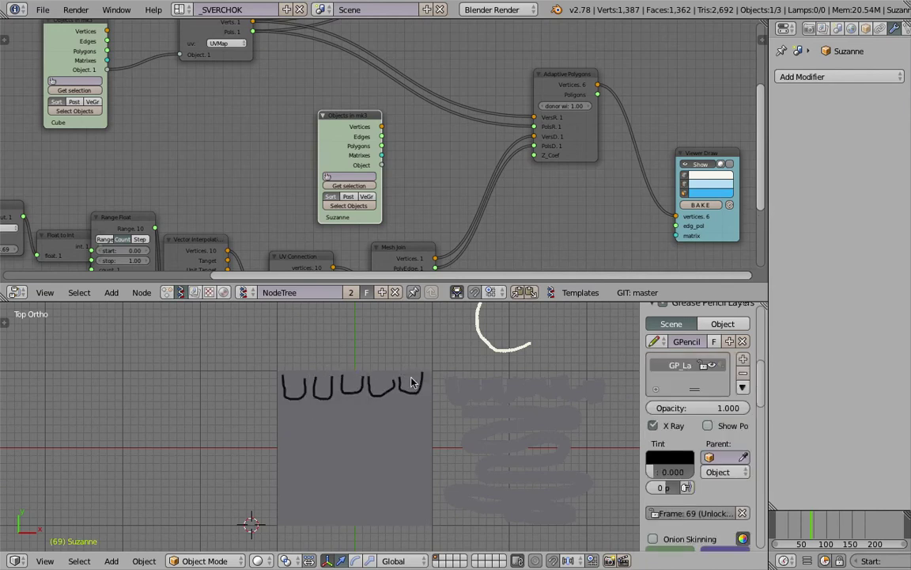
{"action": "mouse_move", "coordinate": [286, 410]}
{"action": "left_mouse_down"}
{"action": "mouse_move", "coordinate": [303, 387]}
{"action": "mouse_move", "coordinate": [329, 404]}
{"action": "mouse_move", "coordinate": [400, 389]}
{"action": "mouse_move", "coordinate": [413, 416]}
{"action": "left_mouse_up"}
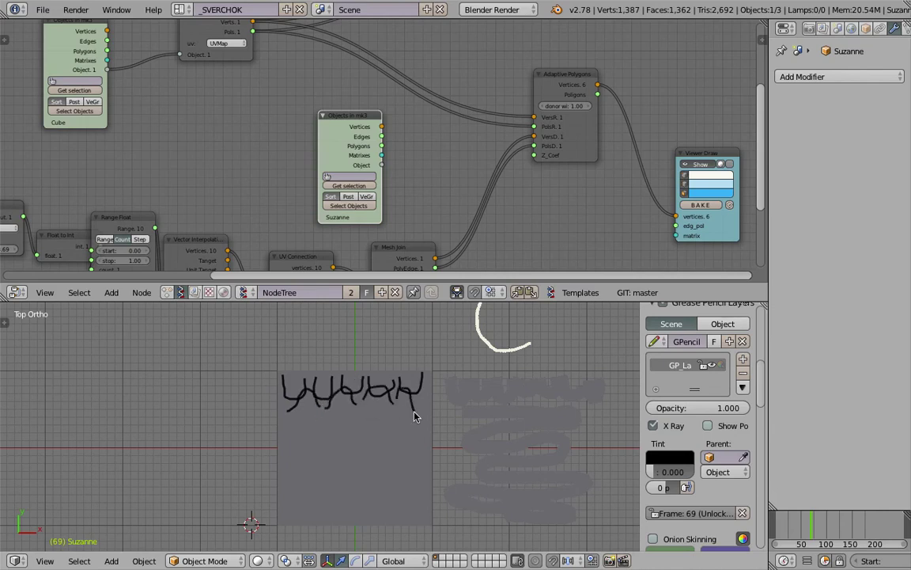
{"action": "left_click_drag", "start_coordinate": [290, 408], "coordinate": [346, 408]}
{"action": "left_click_drag", "start_coordinate": [353, 409], "coordinate": [420, 410]}
{"action": "mouse_move", "coordinate": [287, 431]}
{"action": "left_mouse_down"}
{"action": "mouse_move", "coordinate": [314, 424]}
{"action": "mouse_move", "coordinate": [318, 434]}
{"action": "left_mouse_up"}
{"action": "left_click_drag", "start_coordinate": [325, 435], "coordinate": [412, 439]}
{"action": "mouse_move", "coordinate": [298, 448]}
{"action": "left_mouse_down"}
{"action": "mouse_move", "coordinate": [303, 461]}
{"action": "mouse_move", "coordinate": [338, 446]}
{"action": "left_mouse_up"}
{"action": "mouse_move", "coordinate": [343, 450]}
{"action": "left_mouse_down"}
{"action": "mouse_move", "coordinate": [410, 446]}
{"action": "mouse_move", "coordinate": [364, 473]}
{"action": "left_mouse_up"}
{"action": "mouse_move", "coordinate": [289, 479]}
{"action": "left_mouse_down"}
{"action": "mouse_move", "coordinate": [406, 481]}
{"action": "mouse_move", "coordinate": [313, 481]}
{"action": "mouse_move", "coordinate": [359, 484]}
{"action": "left_mouse_up"}
{"action": "left_click_drag", "start_coordinate": [358, 483], "coordinate": [409, 494]}
{"action": "mouse_move", "coordinate": [299, 497]}
{"action": "left_mouse_down"}
{"action": "mouse_move", "coordinate": [346, 498]}
{"action": "mouse_move", "coordinate": [412, 521]}
{"action": "mouse_move", "coordinate": [414, 507]}
{"action": "left_mouse_up"}
Move the timeline to frame 105 and adjust the y factor of the Multiply node feeding Float to Int.
{"action": "left_click", "coordinate": [806, 530]}
{"action": "left_click", "coordinate": [829, 531]}
{"action": "scroll", "coordinate": [324, 237], "scroll_direction": "down", "scroll_amount": 4}
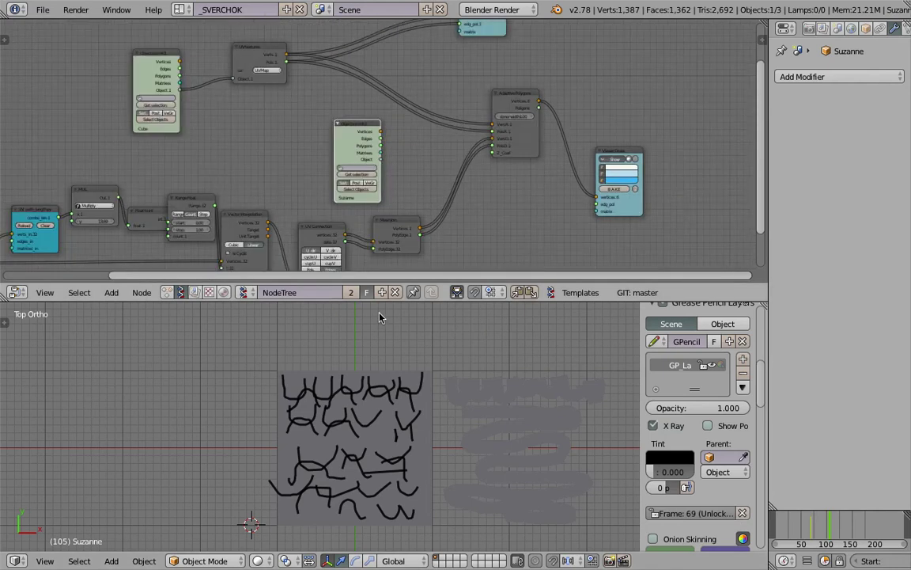
{"action": "scroll", "coordinate": [222, 198], "scroll_direction": "up", "scroll_amount": 2}
{"action": "middle_click_drag", "start_coordinate": [162, 167], "coordinate": [354, 164]}
{"action": "scroll", "coordinate": [349, 175], "scroll_direction": "up", "scroll_amount": 2}
{"action": "middle_click_drag", "start_coordinate": [257, 202], "coordinate": [279, 141]}
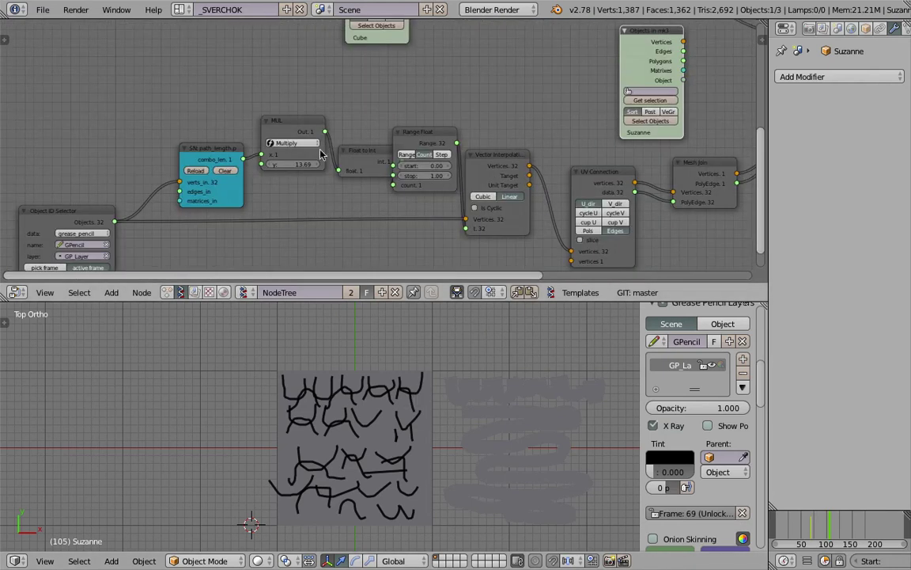
{"action": "left_click_drag", "start_coordinate": [295, 164], "coordinate": [310, 163]}
{"action": "middle_click_drag", "start_coordinate": [584, 127], "coordinate": [324, 125]}
{"action": "middle_click_drag", "start_coordinate": [523, 128], "coordinate": [424, 184]}
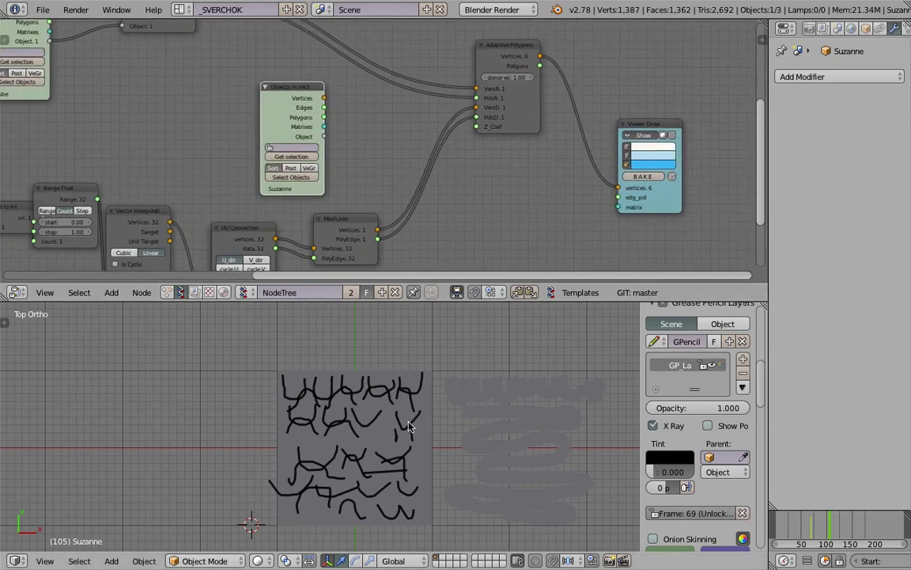
Replace the grease pencil layer with a woven sketch of crossing loops over the cube's top face, and advance to frame 132.
{"action": "left_click", "coordinate": [744, 375]}
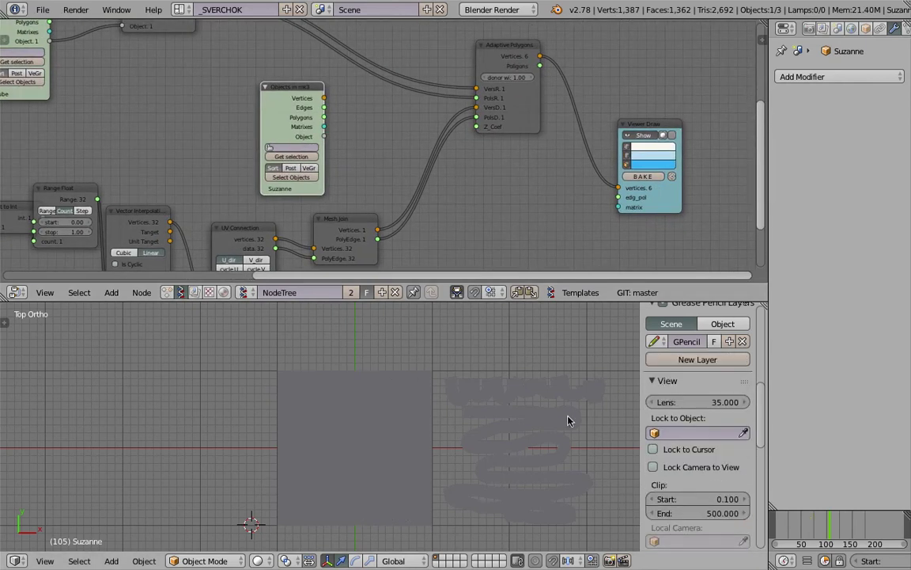
{"action": "mouse_move", "coordinate": [283, 377]}
{"action": "left_mouse_down"}
{"action": "mouse_move", "coordinate": [427, 375]}
{"action": "mouse_move", "coordinate": [306, 389]}
{"action": "mouse_move", "coordinate": [332, 409]}
{"action": "mouse_move", "coordinate": [421, 401]}
{"action": "mouse_move", "coordinate": [305, 428]}
{"action": "mouse_move", "coordinate": [403, 444]}
{"action": "mouse_move", "coordinate": [314, 480]}
{"action": "mouse_move", "coordinate": [399, 484]}
{"action": "mouse_move", "coordinate": [306, 500]}
{"action": "mouse_move", "coordinate": [402, 518]}
{"action": "mouse_move", "coordinate": [295, 434]}
{"action": "mouse_move", "coordinate": [299, 501]}
{"action": "mouse_move", "coordinate": [311, 509]}
{"action": "mouse_move", "coordinate": [337, 481]}
{"action": "mouse_move", "coordinate": [324, 427]}
{"action": "mouse_move", "coordinate": [342, 400]}
{"action": "mouse_move", "coordinate": [364, 443]}
{"action": "mouse_move", "coordinate": [422, 386]}
{"action": "mouse_move", "coordinate": [420, 503]}
{"action": "left_mouse_up"}
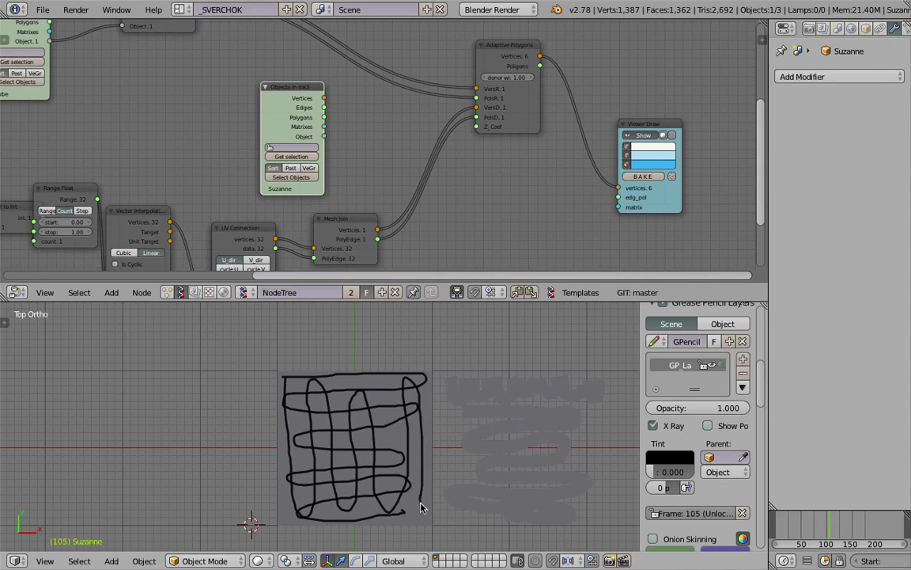
{"action": "left_click", "coordinate": [840, 524]}
{"action": "left_click", "coordinate": [843, 523]}
Connect the Poligons output of Adaptive Polygons to Viewer Draw's edg_pol input and move the viewer node up.
{"action": "mouse_move", "coordinate": [460, 160]}
{"action": "middle_mouse_down"}
{"action": "mouse_move", "coordinate": [468, 149]}
{"action": "mouse_move", "coordinate": [477, 161]}
{"action": "middle_mouse_up"}
{"action": "scroll", "coordinate": [464, 171], "scroll_direction": "down", "scroll_amount": 2}
{"action": "left_click_drag", "start_coordinate": [523, 102], "coordinate": [590, 215]}
{"action": "left_click_drag", "start_coordinate": [613, 151], "coordinate": [615, 90]}
Reposition the monkey's Objects in mk3 node and connect its Vertices and Polygons to VersR and PolsR of Adaptive Polygons.
{"action": "middle_click_drag", "start_coordinate": [365, 105], "coordinate": [421, 162]}
{"action": "left_click_drag", "start_coordinate": [374, 178], "coordinate": [361, 170]}
{"action": "middle_click_drag", "start_coordinate": [349, 193], "coordinate": [348, 173]}
{"action": "scroll", "coordinate": [358, 181], "scroll_direction": "up", "scroll_amount": 2}
{"action": "middle_click_drag", "start_coordinate": [363, 235], "coordinate": [346, 213]}
{"action": "left_click_drag", "start_coordinate": [366, 140], "coordinate": [533, 139]}
{"action": "left_click_drag", "start_coordinate": [368, 160], "coordinate": [534, 155]}
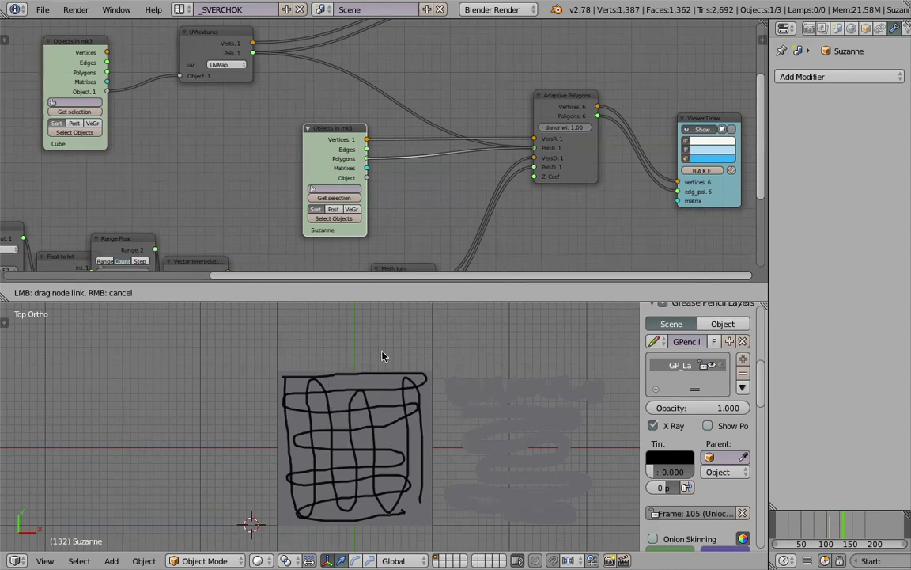
Check the console output in Terminal, return to Blender and view the monkey, cube and UV cross together.
{"action": "key", "text": "super+Tab"}
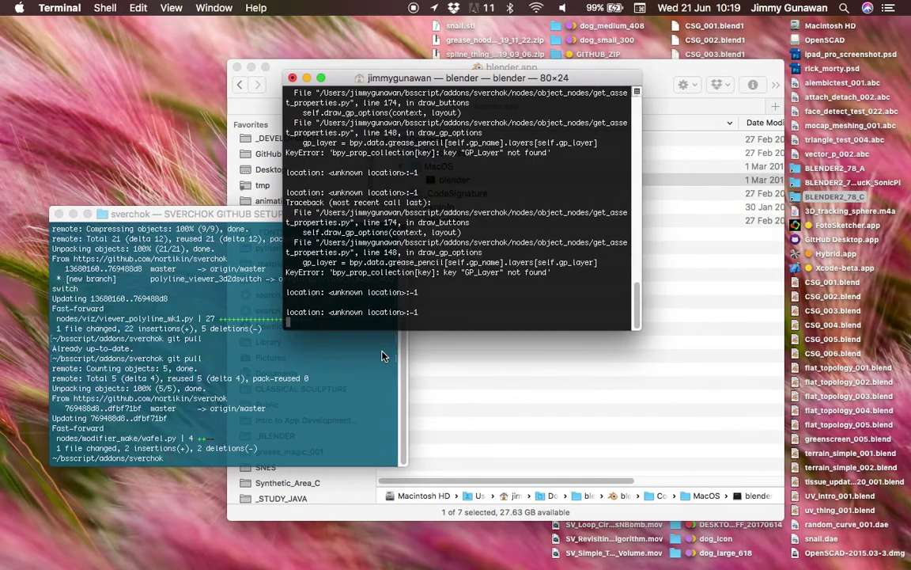
{"action": "key", "text": "super+Tab"}
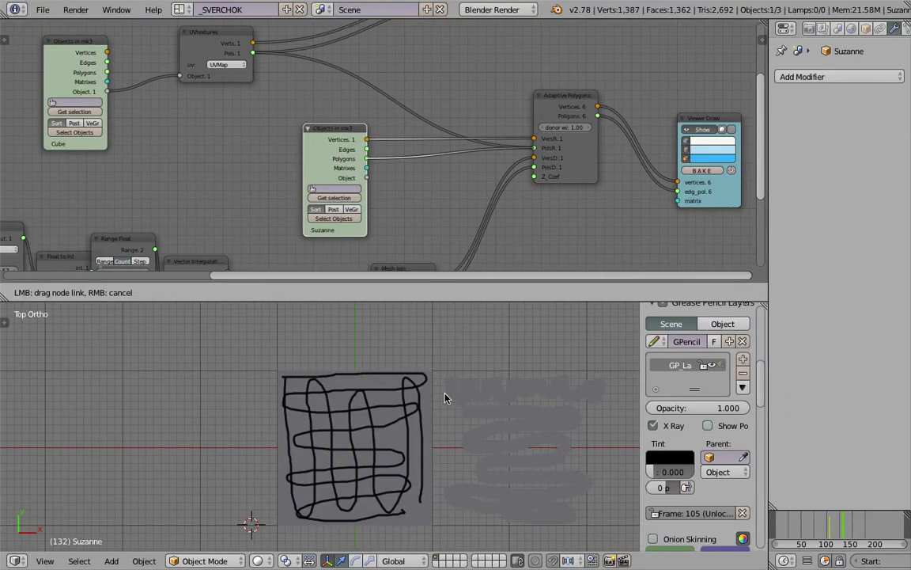
{"action": "scroll", "coordinate": [444, 393], "scroll_direction": "down", "scroll_amount": 7}
{"action": "left_click", "coordinate": [445, 394]}
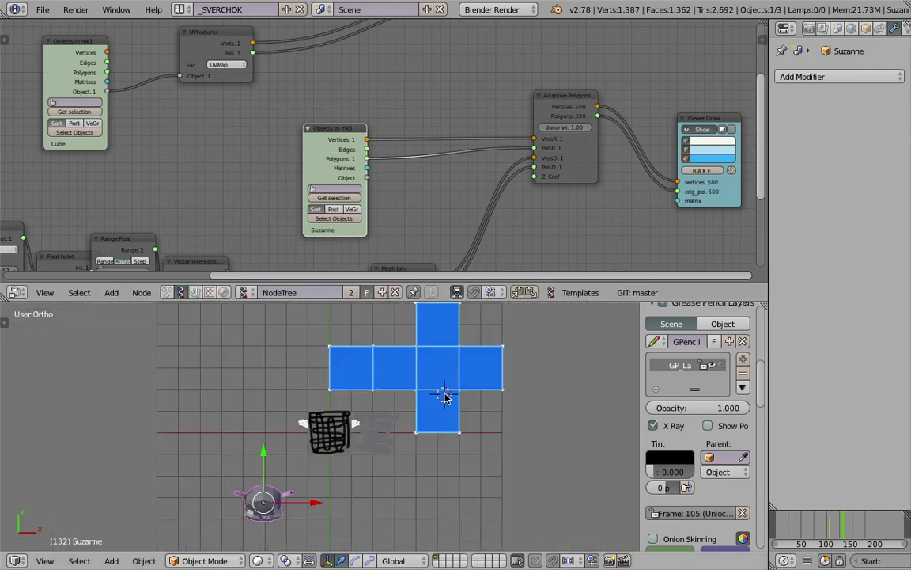
Move the cube about 4 units away, up and back from the generated woven monkey, so that it no longer overlaps it.
{"action": "middle_click_drag", "start_coordinate": [425, 433], "coordinate": [358, 407]}
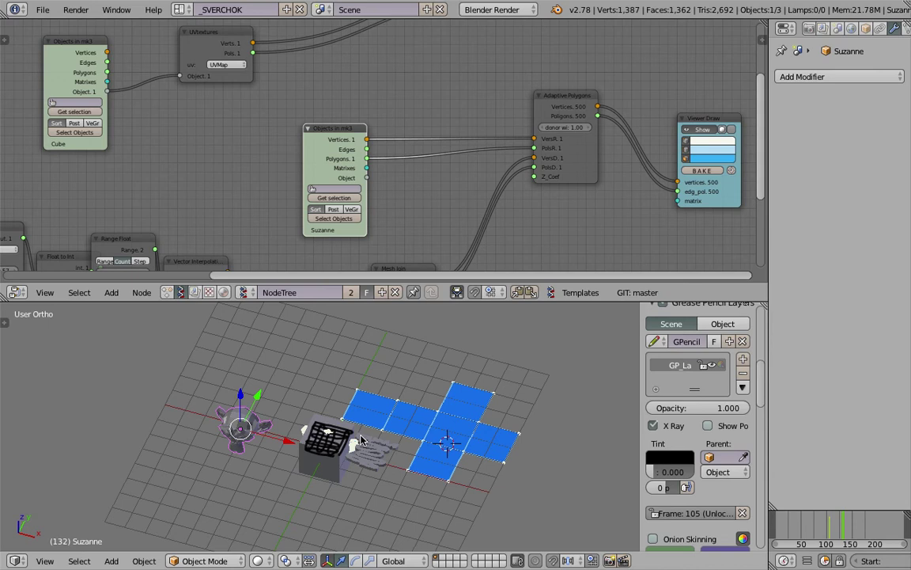
{"action": "right_click", "coordinate": [342, 470]}
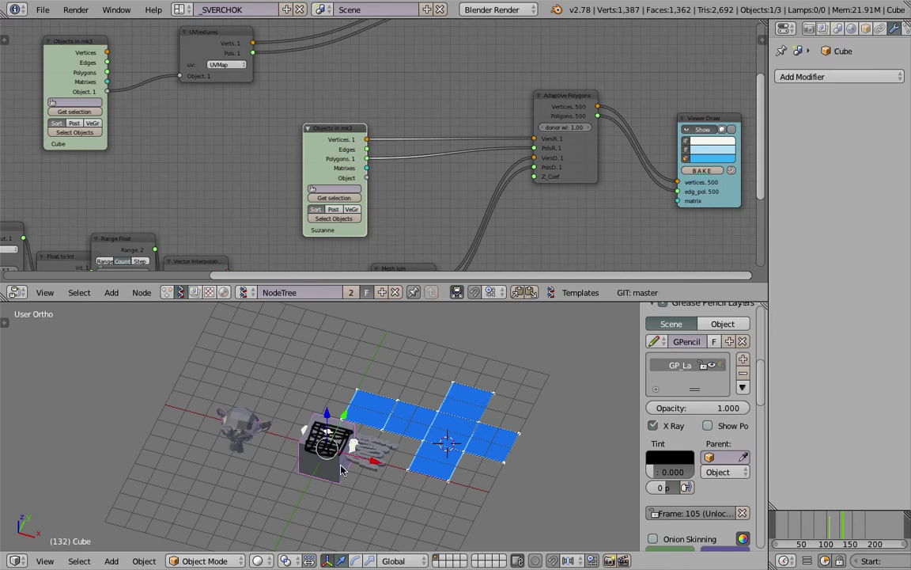
{"action": "key", "text": "g"}
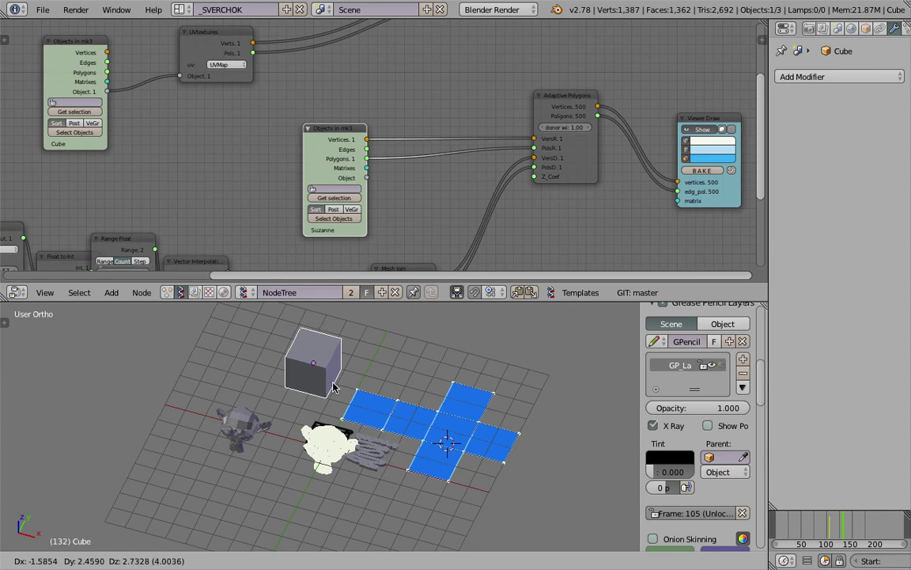
{"action": "left_click", "coordinate": [331, 332]}
{"action": "key", "text": "ctrl+s"}
{"action": "left_click", "coordinate": [334, 384]}
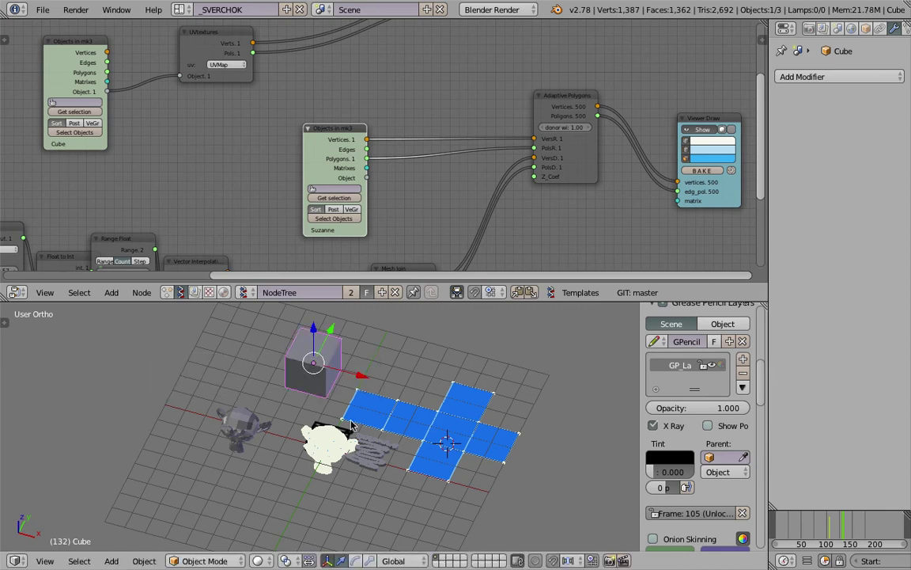
Examine the yarn pattern mapped over the monkey head up close in a full-screen 3D view and restore the split layout.
{"action": "scroll", "coordinate": [356, 413], "scroll_direction": "up", "scroll_amount": 3}
{"action": "scroll", "coordinate": [357, 413], "scroll_direction": "up", "scroll_amount": 2}
{"action": "middle_click_drag", "start_coordinate": [357, 413], "coordinate": [341, 354], "text": "shift"}
{"action": "scroll", "coordinate": [345, 357], "scroll_direction": "up", "scroll_amount": 4}
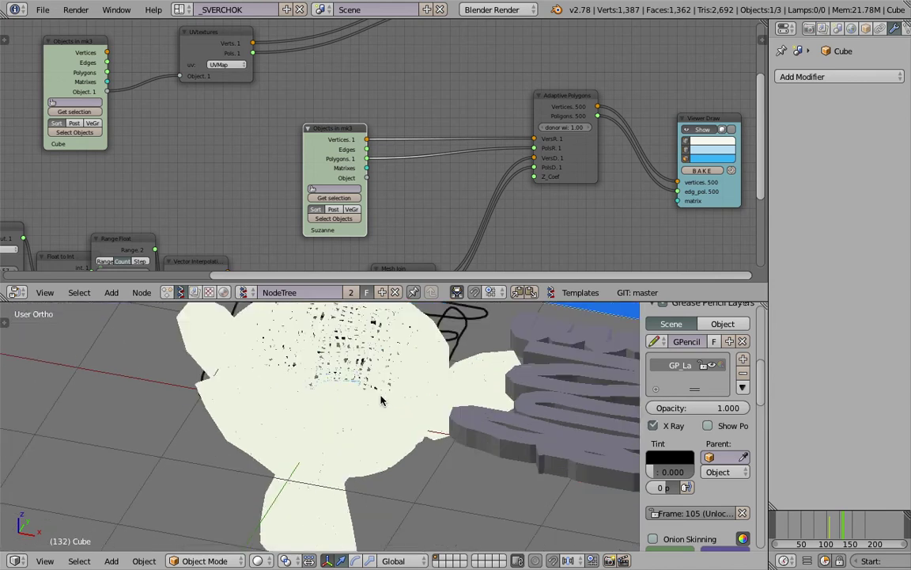
{"action": "key", "text": "shift+space"}
{"action": "scroll", "coordinate": [383, 400], "scroll_direction": "up", "scroll_amount": 4}
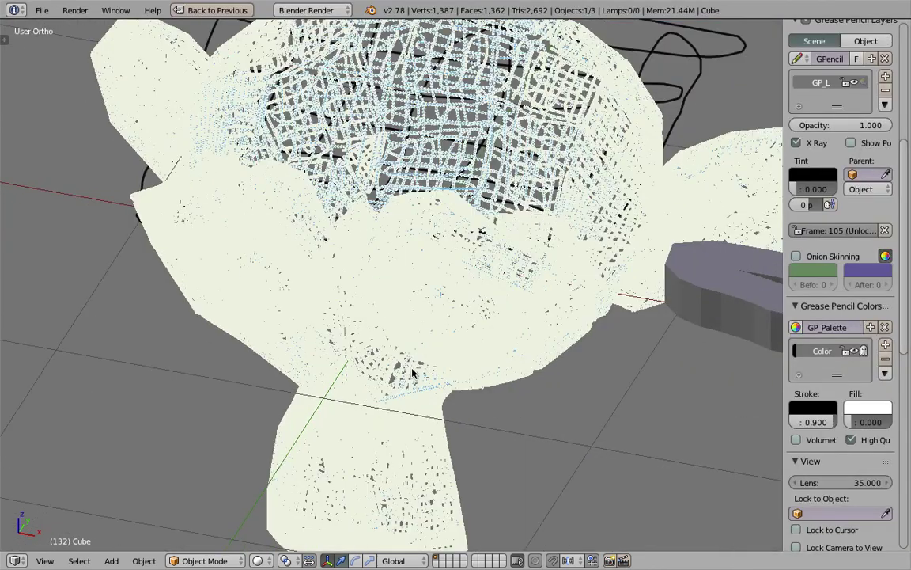
{"action": "middle_click_drag", "start_coordinate": [430, 372], "coordinate": [451, 301]}
{"action": "left_click", "coordinate": [217, 10]}
{"action": "scroll", "coordinate": [447, 143], "scroll_direction": "right", "scroll_amount": 2}
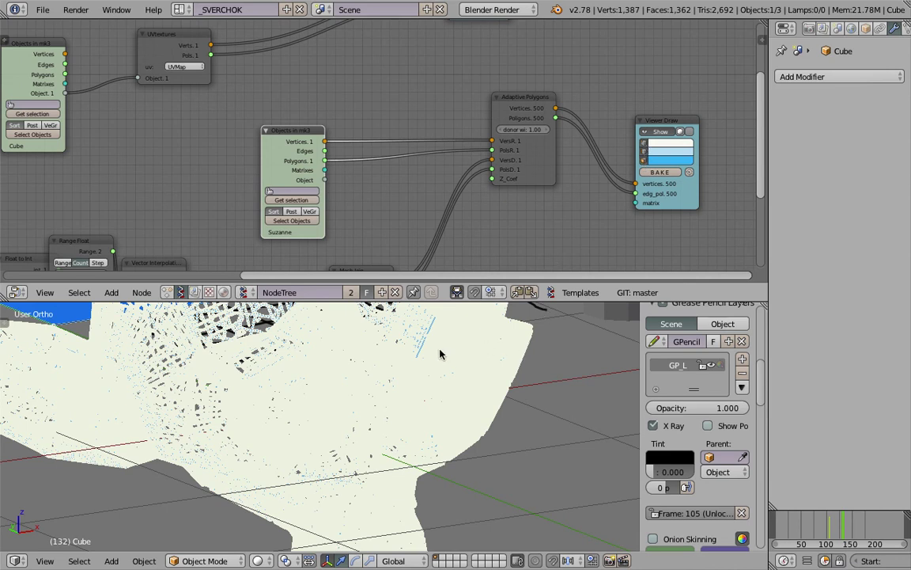
Hide the vertices in the monkey's Viewer Draw node and inspect the woven edges from the front and below.
{"action": "key", "text": "z"}
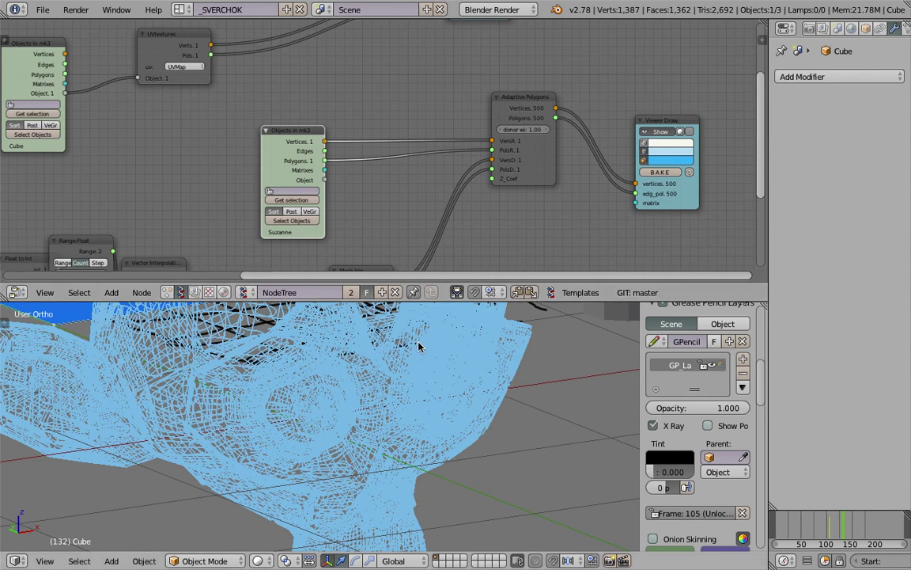
{"action": "middle_click_drag", "start_coordinate": [444, 376], "coordinate": [385, 390]}
{"action": "scroll", "coordinate": [384, 389], "scroll_direction": "down", "scroll_amount": 5}
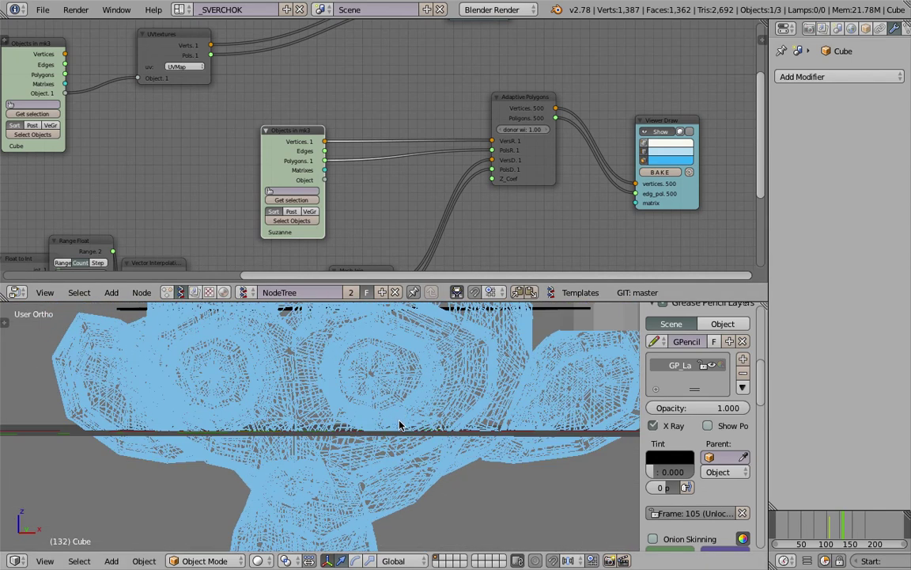
{"action": "middle_click_drag", "start_coordinate": [368, 410], "coordinate": [388, 433]}
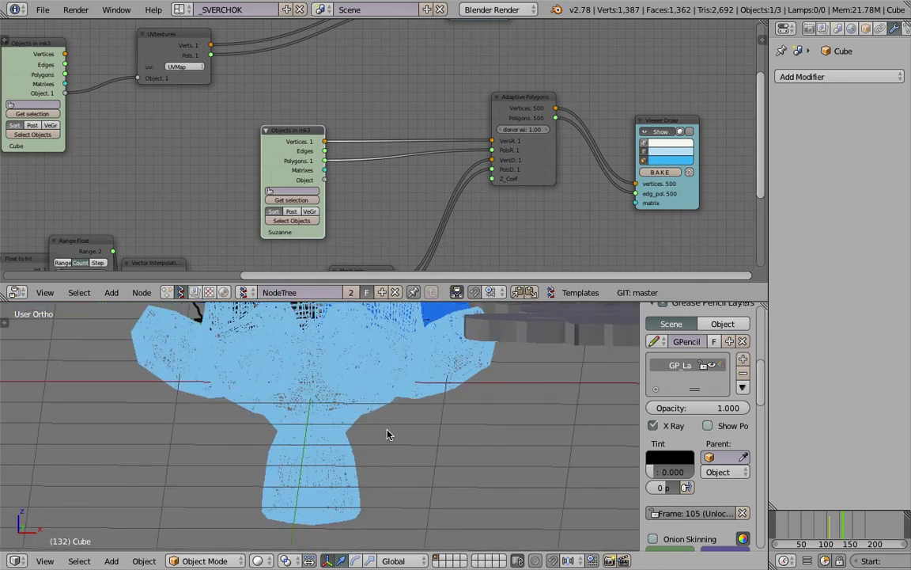
{"action": "middle_click_drag", "start_coordinate": [387, 433], "coordinate": [409, 397]}
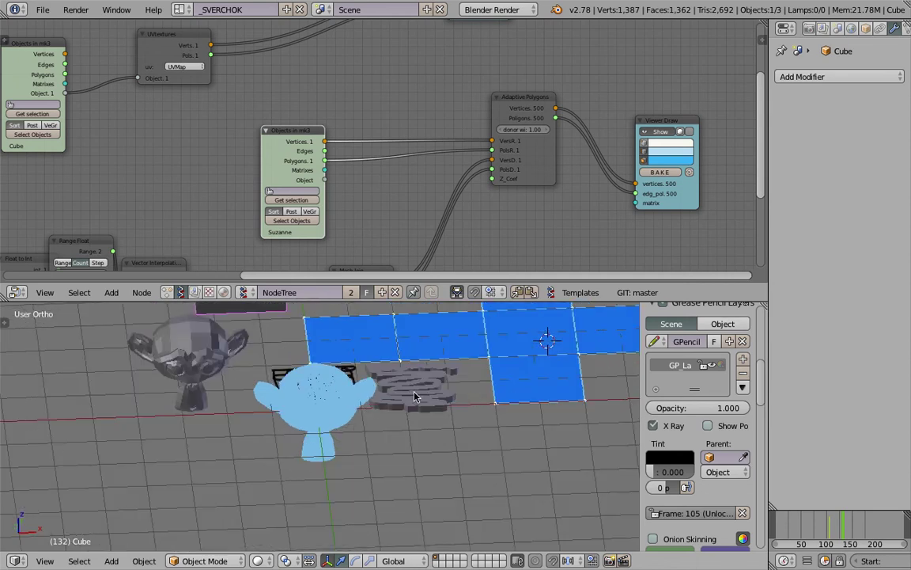
Select the extruded yarn mesh beside the woven monkey and place the 3D cursor near the adjacent end of the UV cross.
{"action": "right_click", "coordinate": [416, 396]}
{"action": "scroll", "coordinate": [395, 387], "scroll_direction": "down", "scroll_amount": 4}
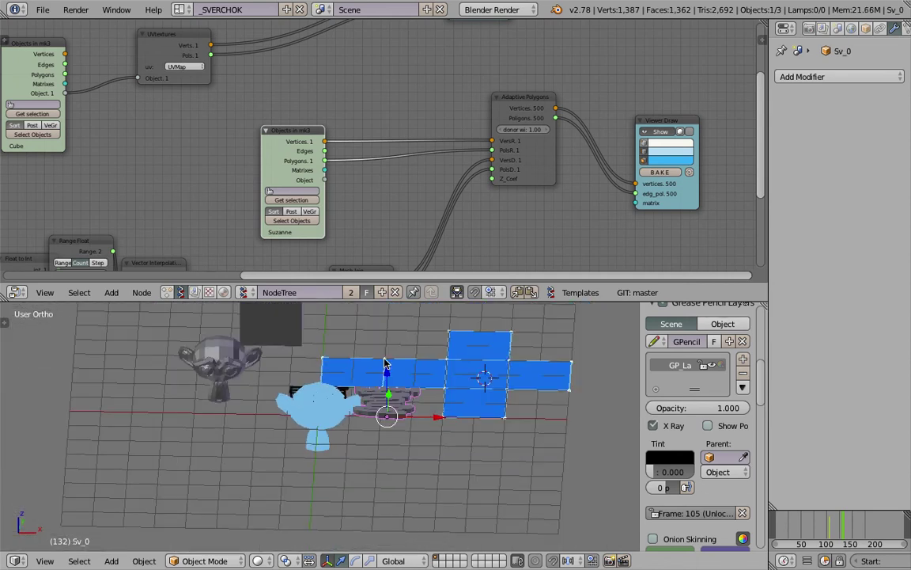
{"action": "left_click", "coordinate": [322, 366]}
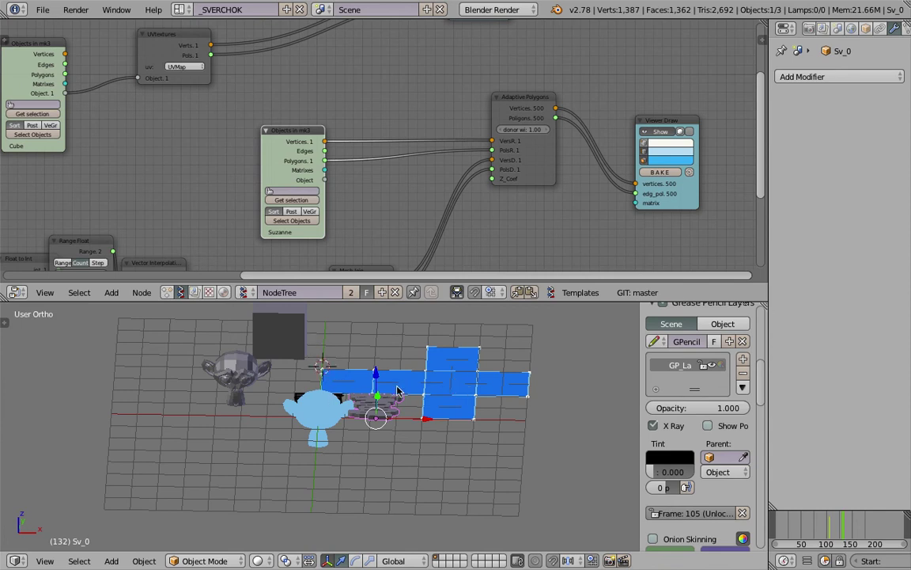
{"action": "middle_click_drag", "start_coordinate": [265, 350], "coordinate": [311, 390]}
{"action": "scroll", "coordinate": [311, 391], "scroll_direction": "up", "scroll_amount": 8}
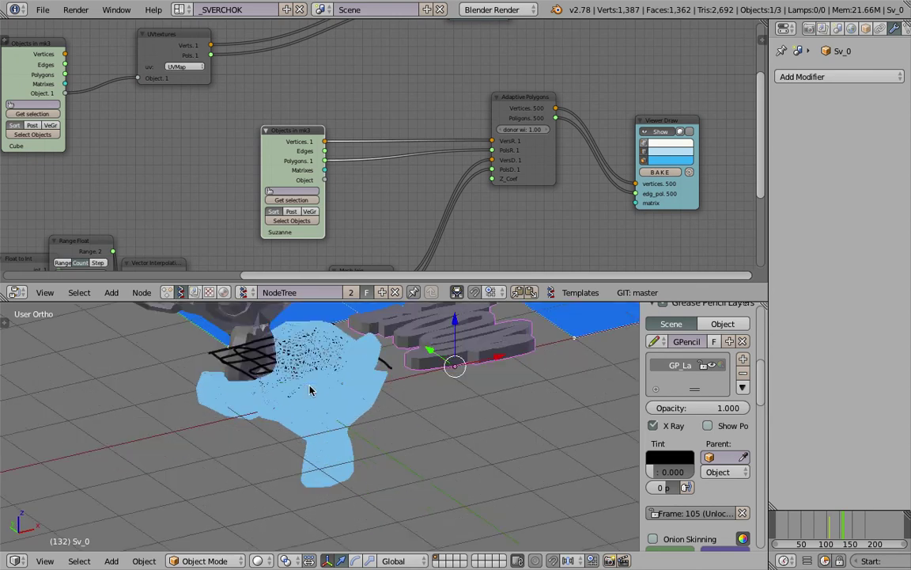
Rearrange the Adaptive Polygons and monkey Objects in mk3 nodes closer together, and inspect the woven monkey's face and neck.
{"action": "left_click_drag", "start_coordinate": [495, 131], "coordinate": [507, 135]}
{"action": "left_click_drag", "start_coordinate": [297, 142], "coordinate": [324, 128]}
{"action": "middle_click_drag", "start_coordinate": [317, 324], "coordinate": [353, 385]}
{"action": "scroll", "coordinate": [353, 385], "scroll_direction": "up", "scroll_amount": 3}
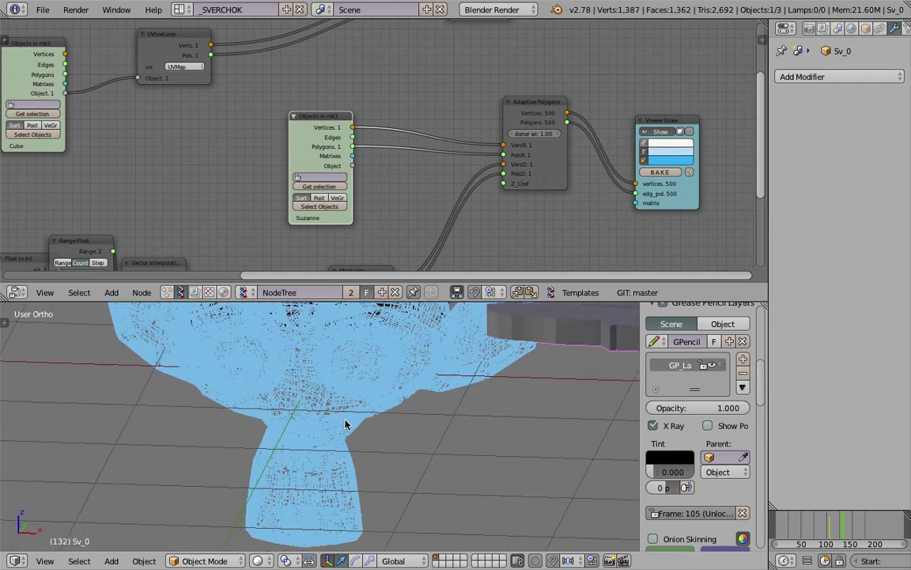
{"action": "middle_click_drag", "start_coordinate": [359, 434], "coordinate": [322, 439]}
{"action": "scroll", "coordinate": [342, 427], "scroll_direction": "up", "scroll_amount": 2}
{"action": "scroll", "coordinate": [354, 418], "scroll_direction": "down", "scroll_amount": 4}
{"action": "scroll", "coordinate": [382, 423], "scroll_direction": "down", "scroll_amount": 1}
{"action": "scroll", "coordinate": [427, 200], "scroll_direction": "down", "scroll_amount": 3}
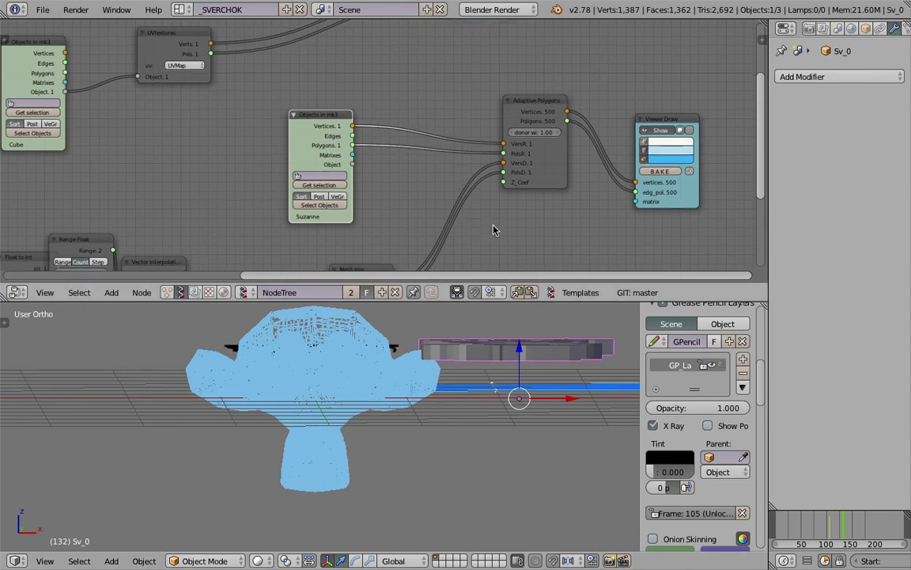
{"action": "left_click_drag", "start_coordinate": [318, 105], "coordinate": [360, 99]}
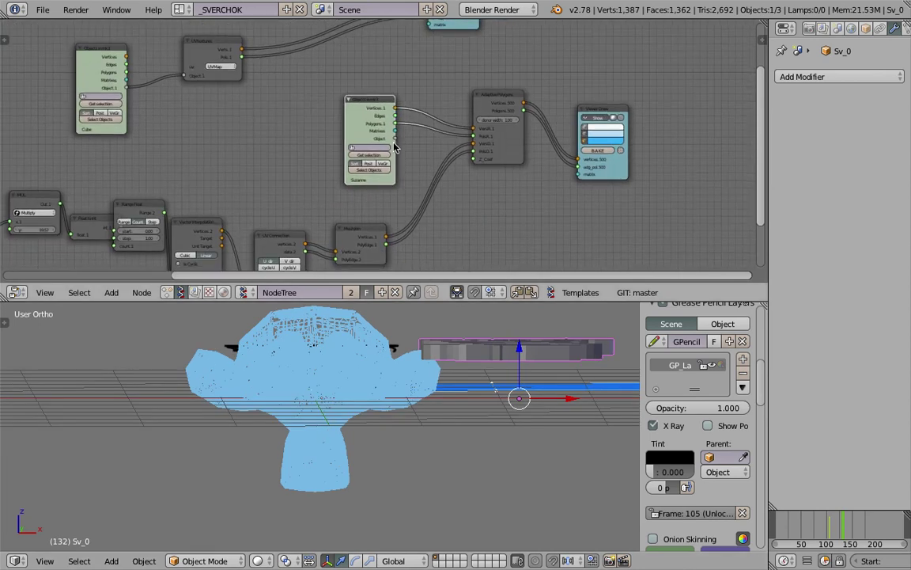
Inspect the woven monkey from the side, check Terminal's console output, and return to Blender to view it beside the UV cross.
{"action": "middle_click_drag", "start_coordinate": [376, 342], "coordinate": [352, 344]}
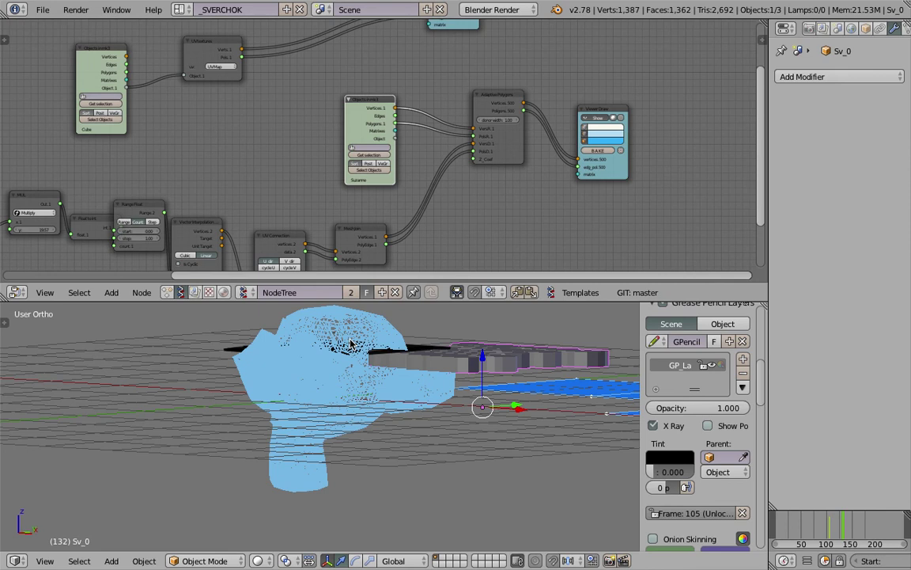
{"action": "middle_click_drag", "start_coordinate": [352, 344], "coordinate": [396, 379]}
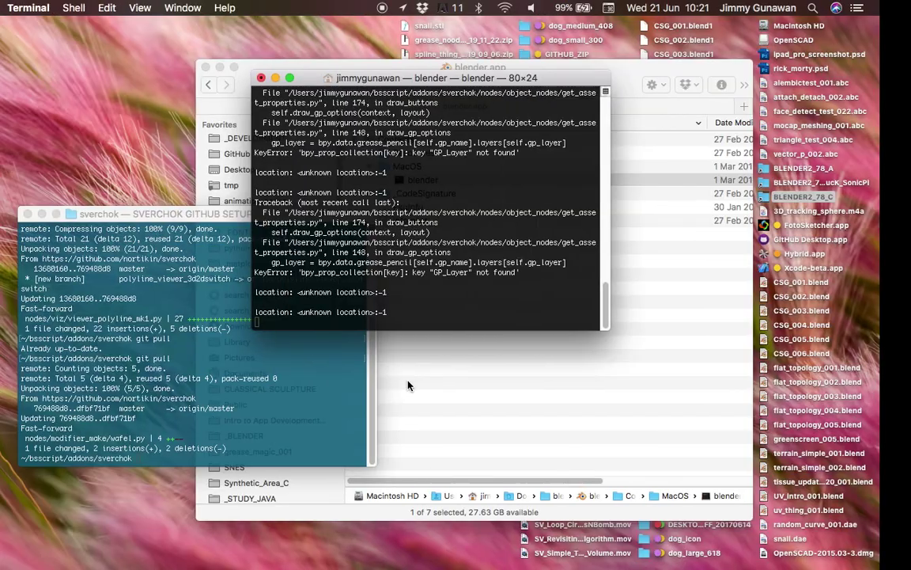
{"action": "scroll", "coordinate": [407, 385], "scroll_direction": "down", "scroll_amount": 4}
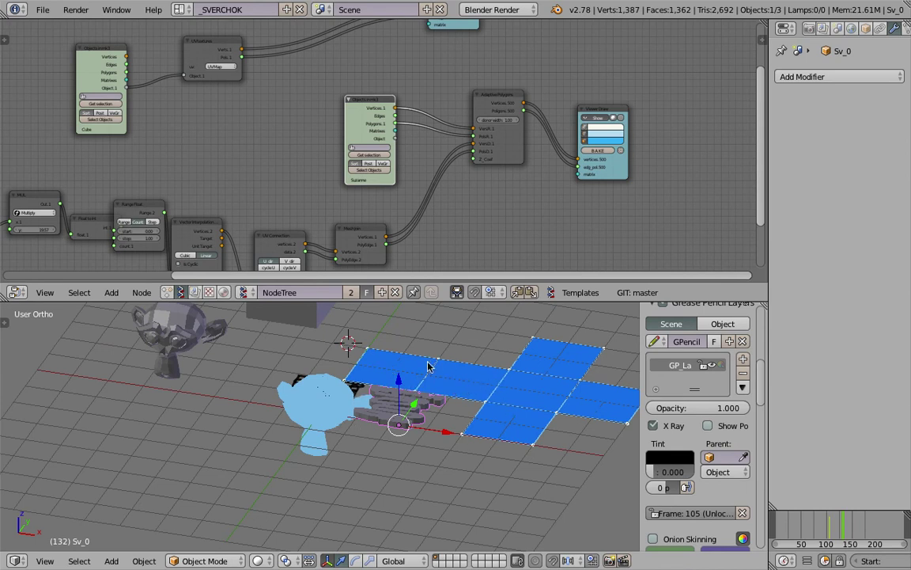
{"action": "middle_click_drag", "start_coordinate": [421, 386], "coordinate": [431, 382]}
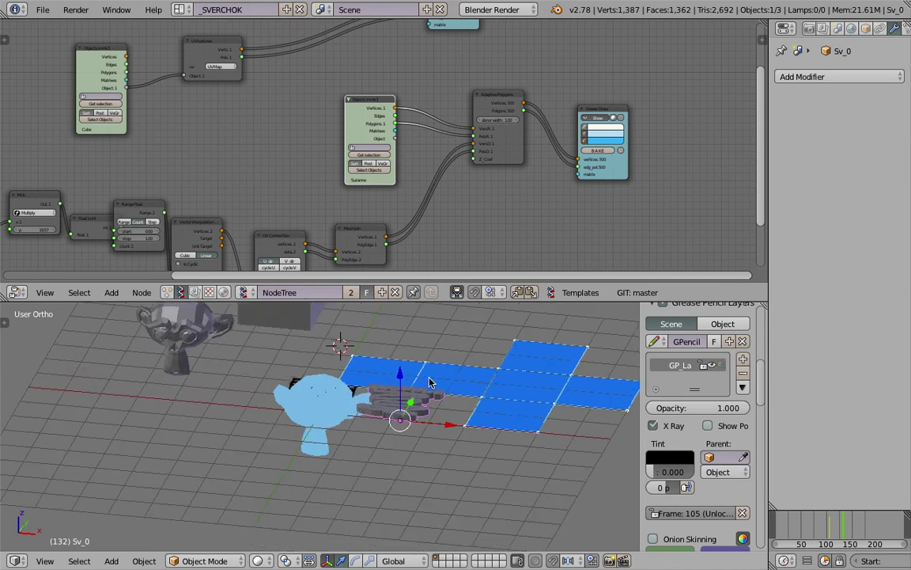